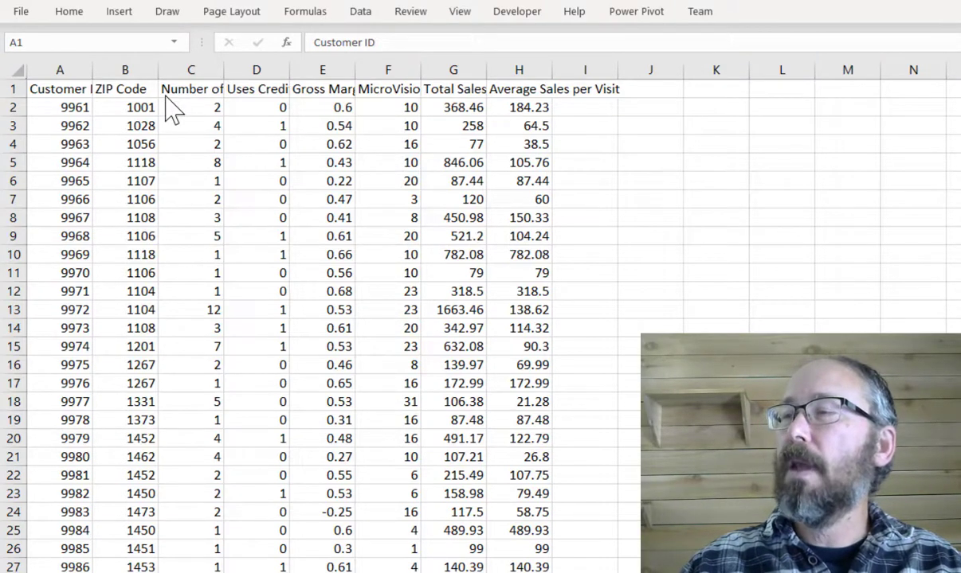
- Open the Descriptive Statistics tool from the Data Analysis tools
click(56, 93)
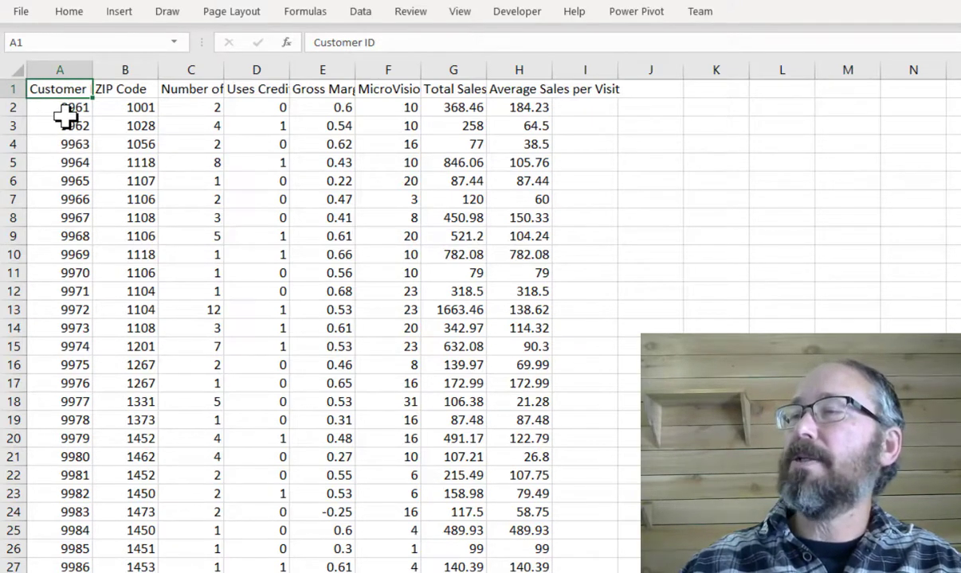
click(141, 90)
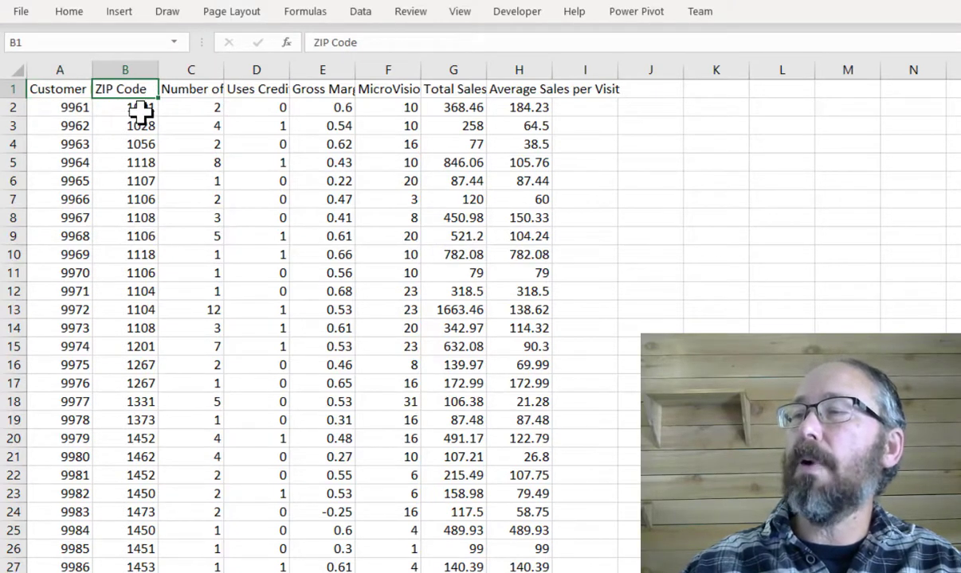
click(184, 92)
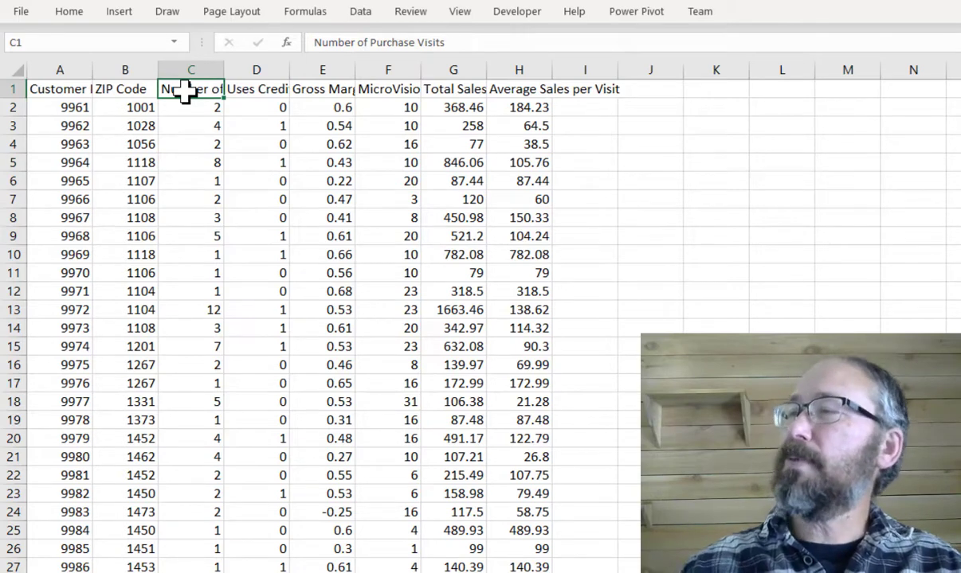
click(360, 13)
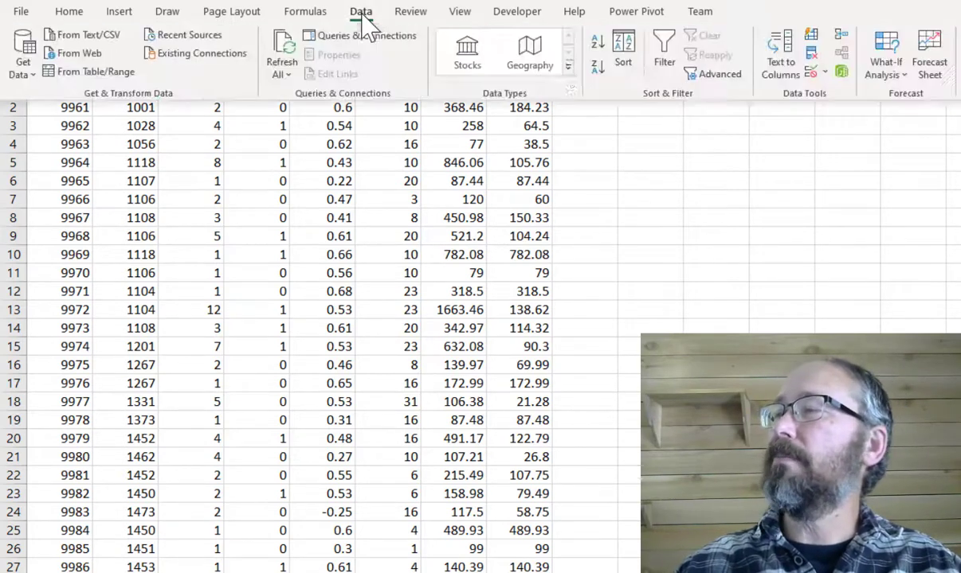
click(958, 36)
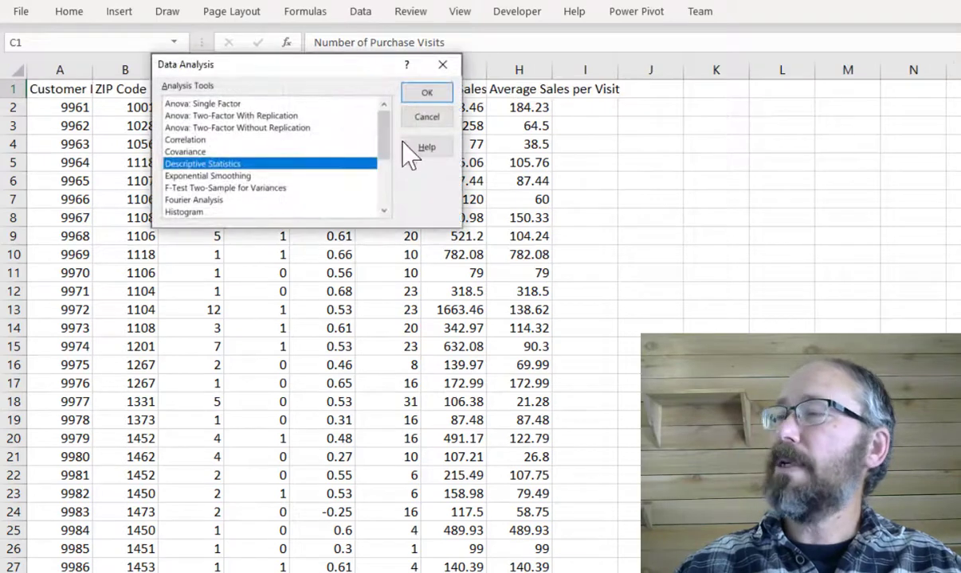
click(424, 95)
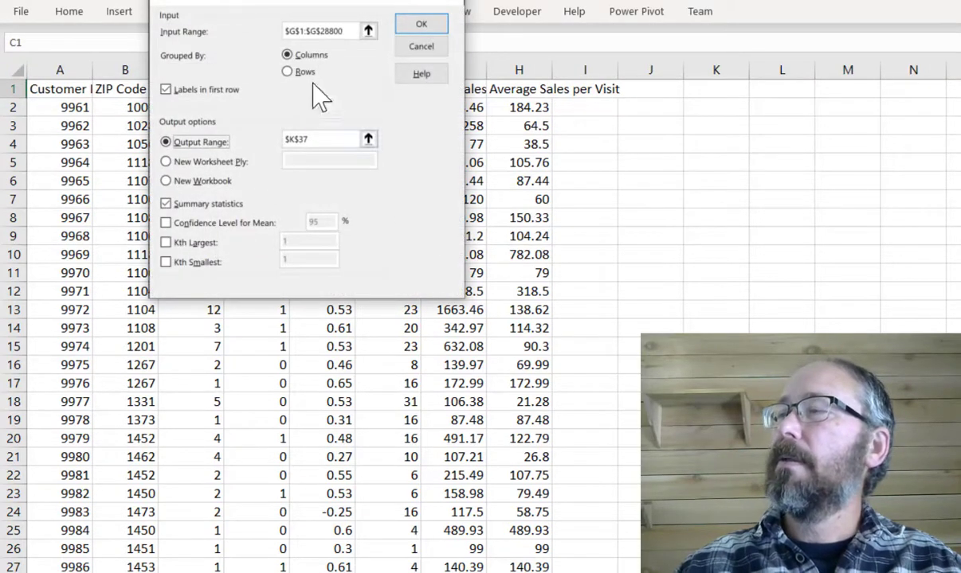
- Set the input range to the Number of Purchase Visits column, $C$1:$C$28800
drag(360, 10, 411, 176)
click(398, 188)
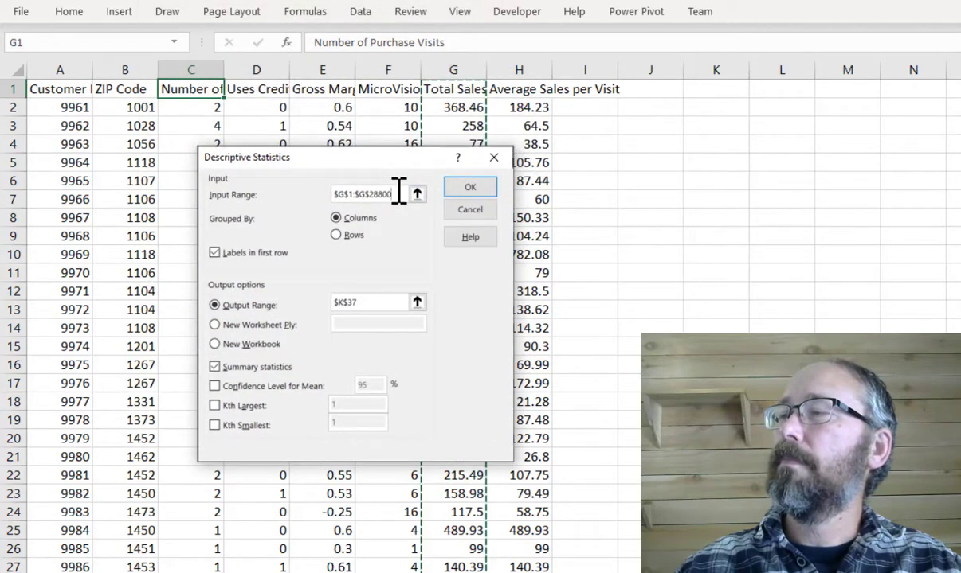
click(189, 89)
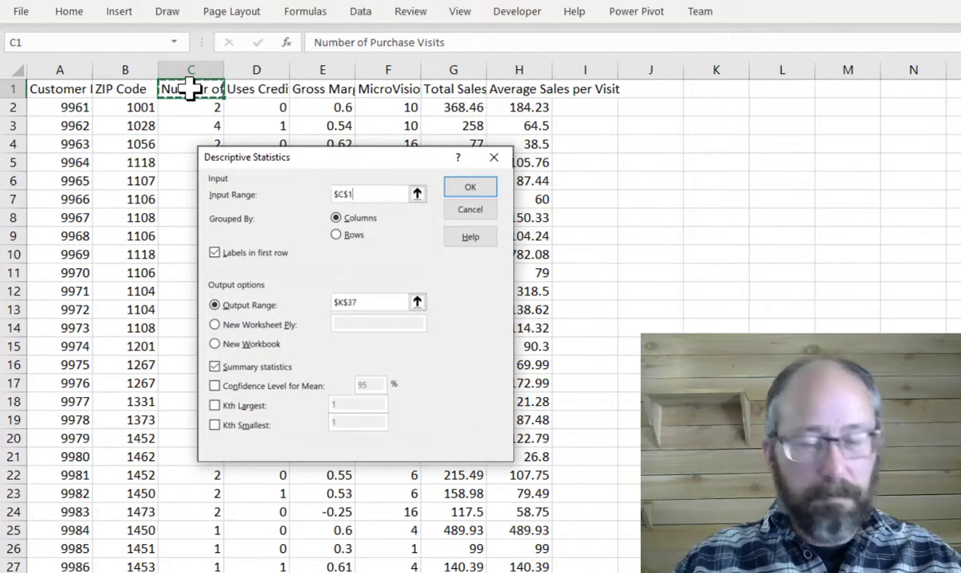
key(ctrl+shift+Down)
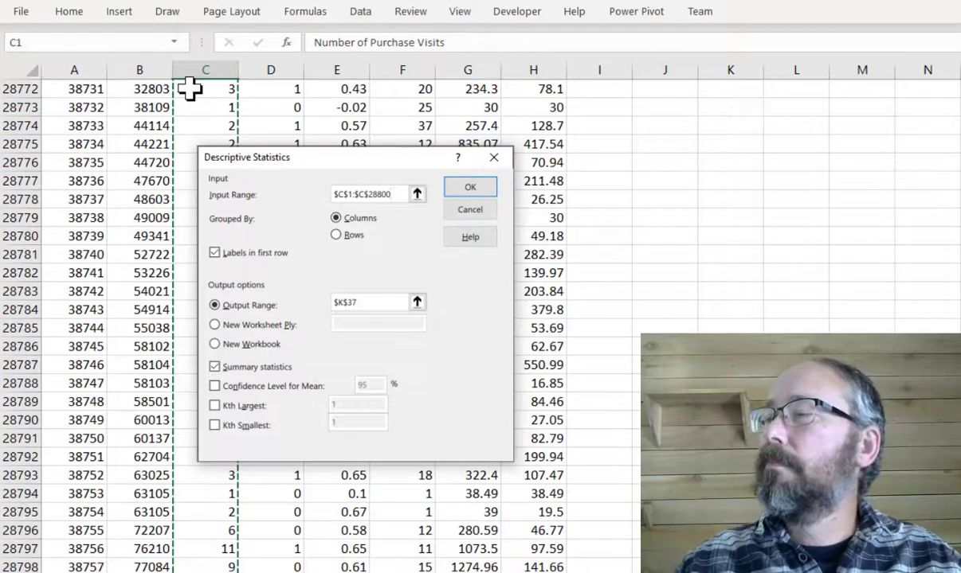
- Set the output range to $K$2
click(365, 303)
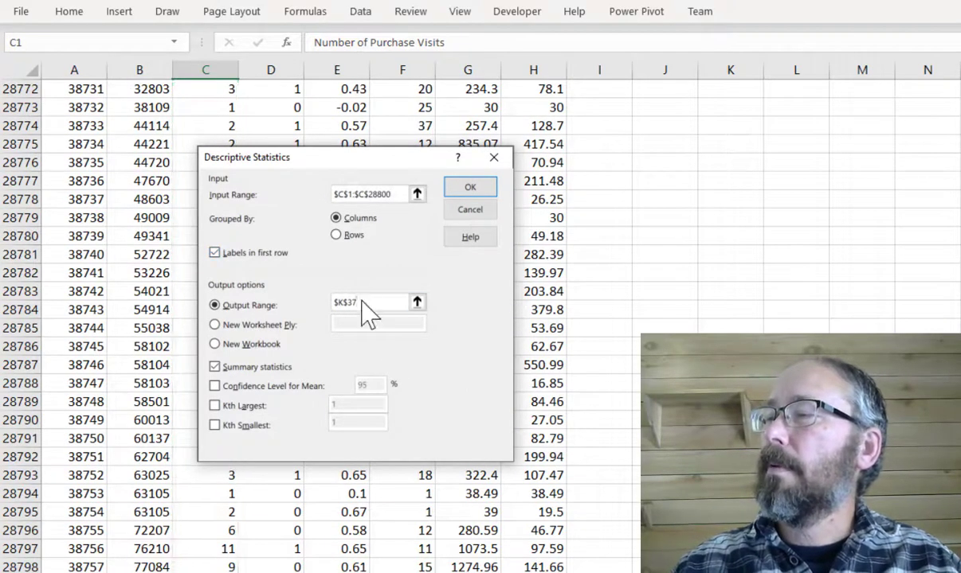
key(BackSpace)
key(BackSpace)
text(2)
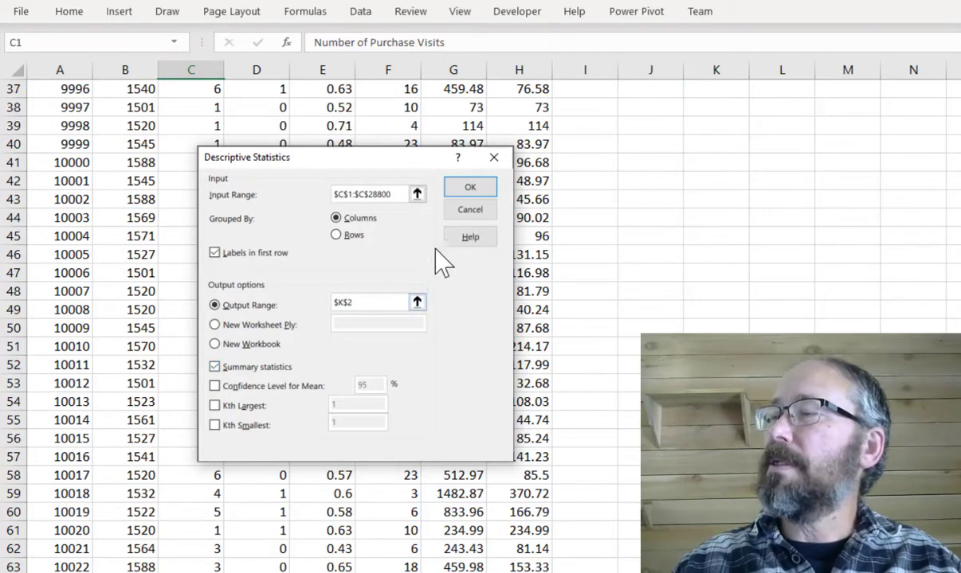
- Run the descriptive statistics and autofit column K to show the statistic labels
click(450, 188)
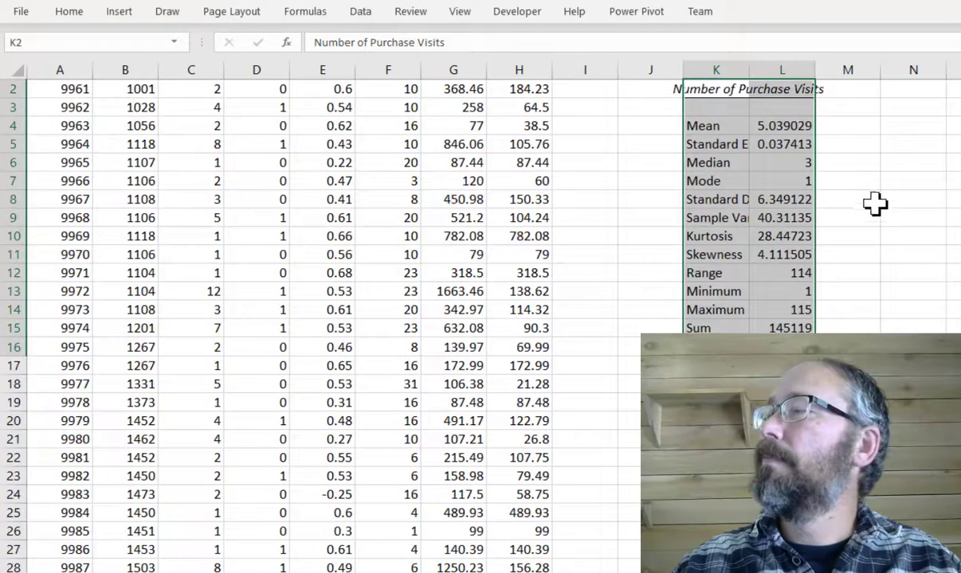
click(886, 144)
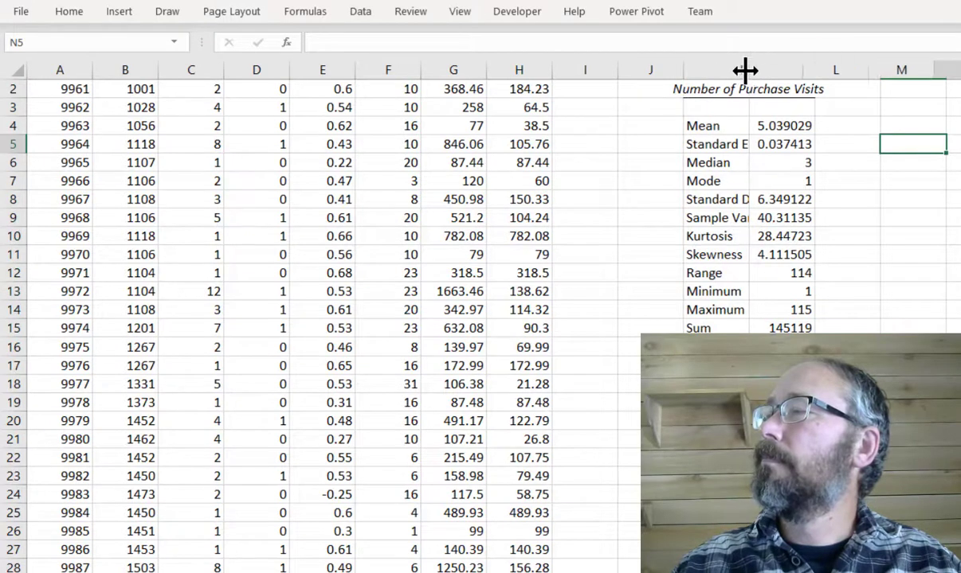
double_click(748, 69)
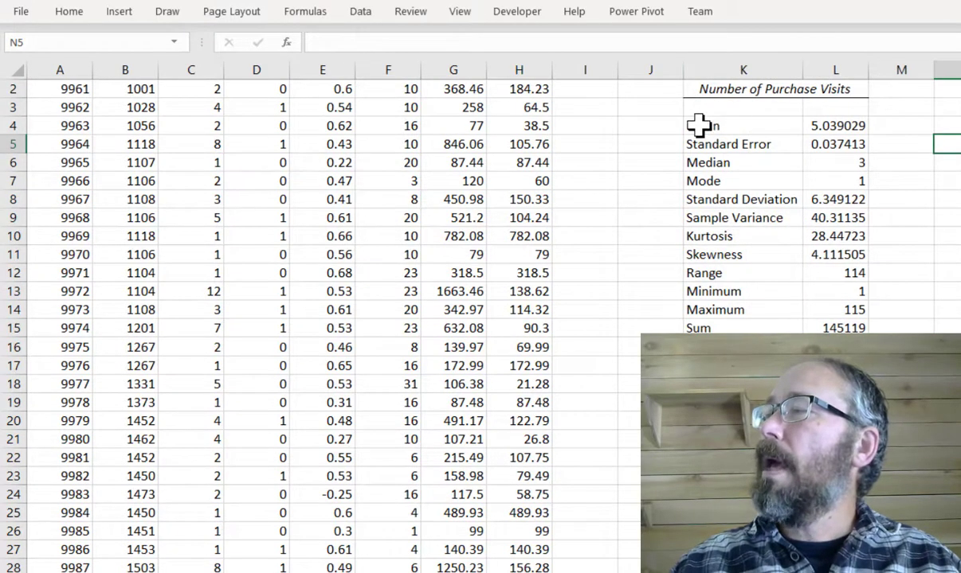
- Review the mean, median, mode, range, minimum and maximum in the statistics output
click(811, 127)
click(849, 162)
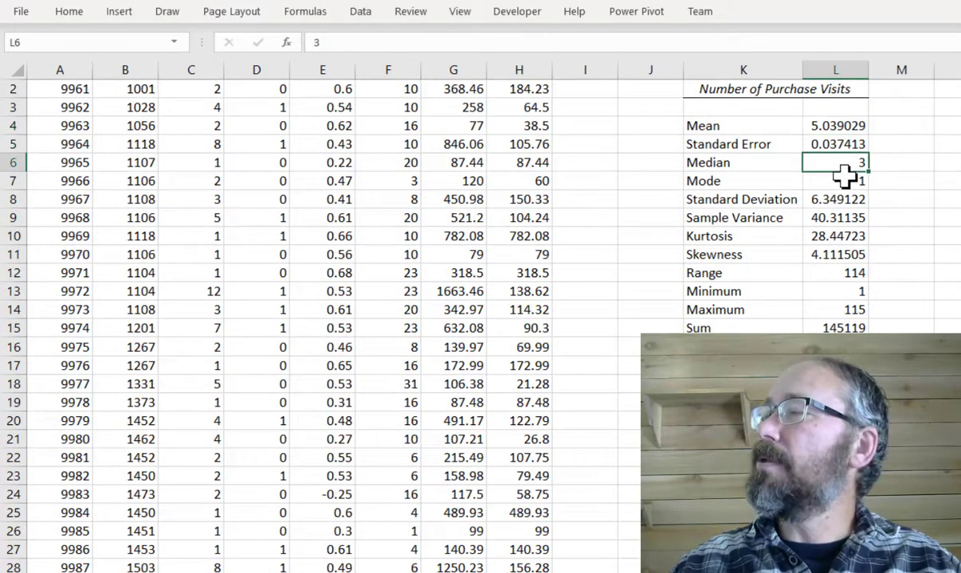
click(856, 181)
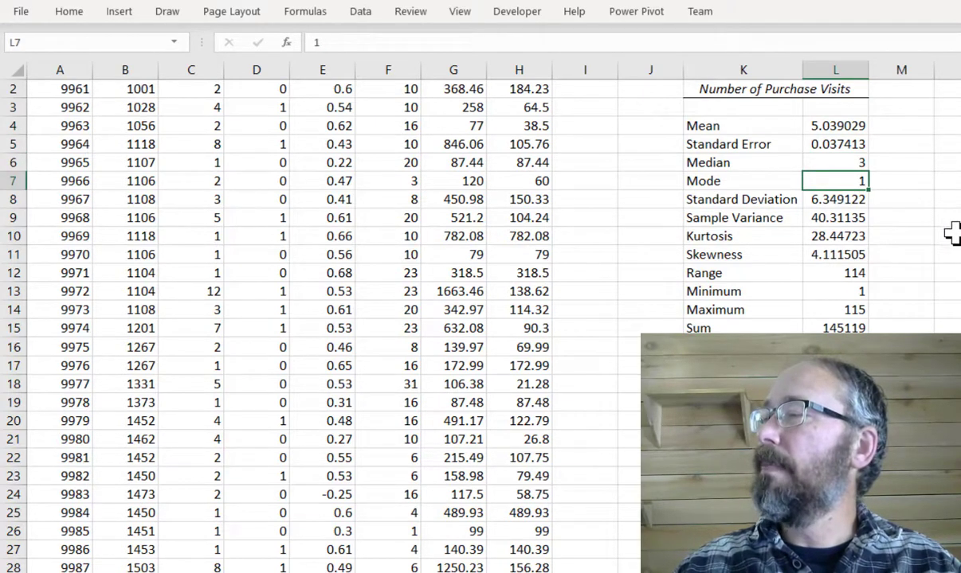
click(840, 276)
click(856, 293)
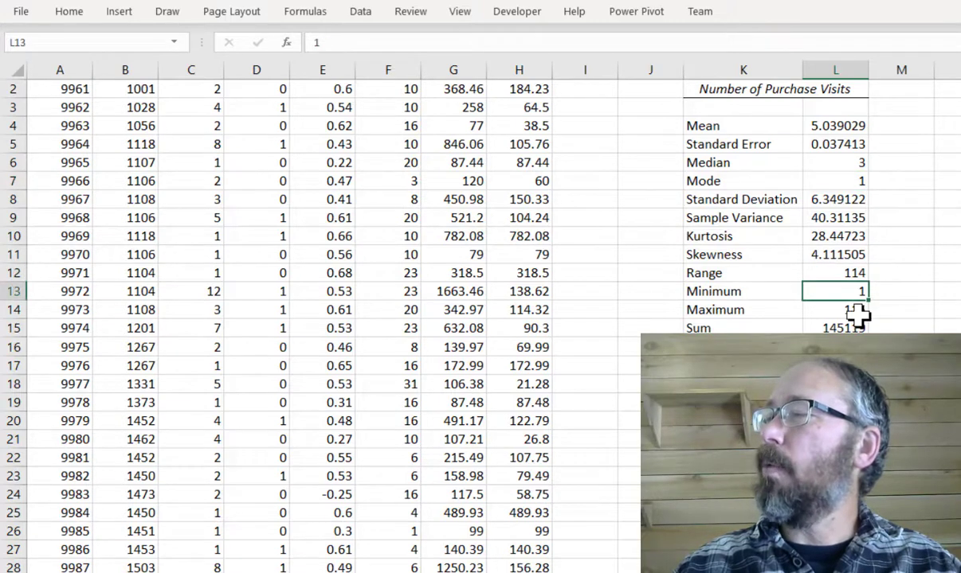
click(859, 311)
scroll(644, 214, up, 1)
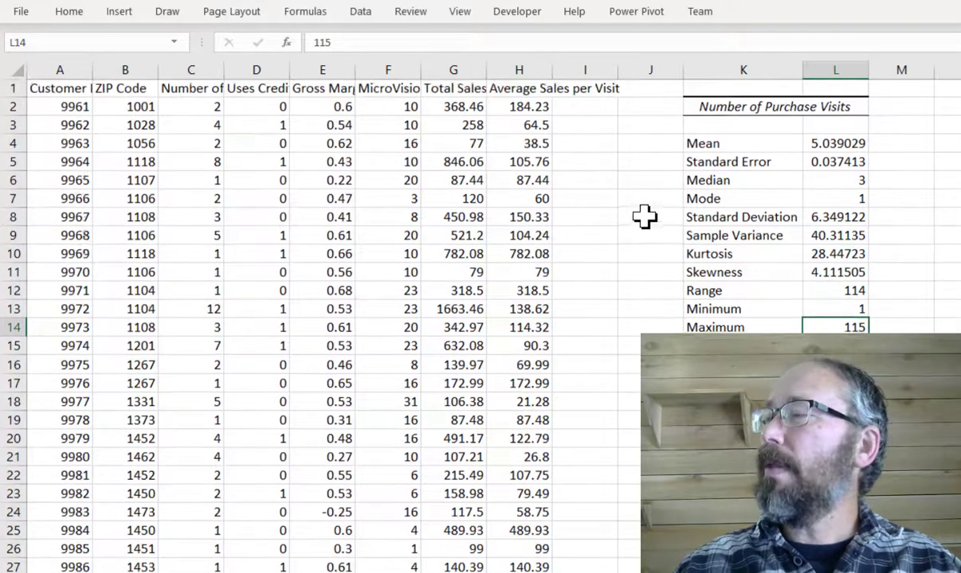
click(180, 112)
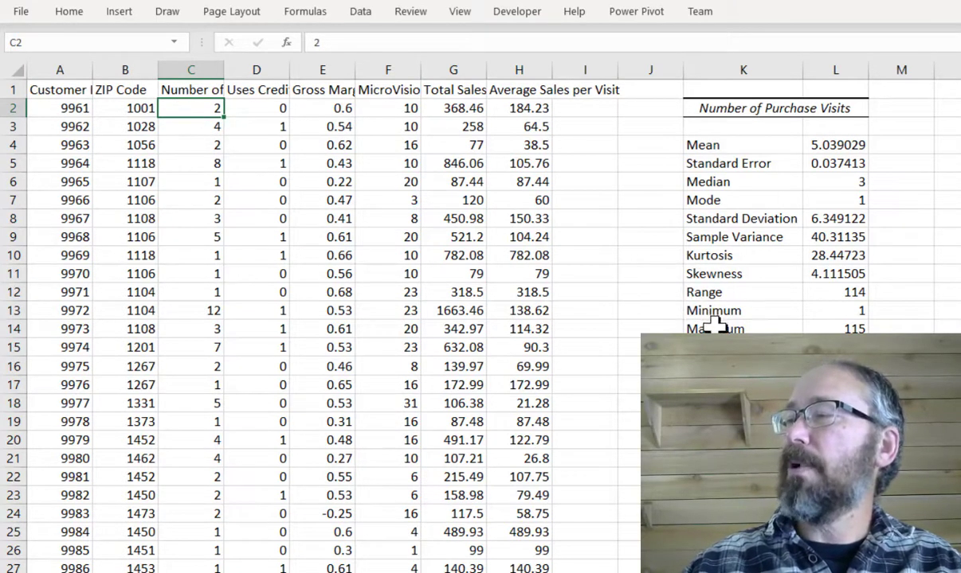
click(849, 327)
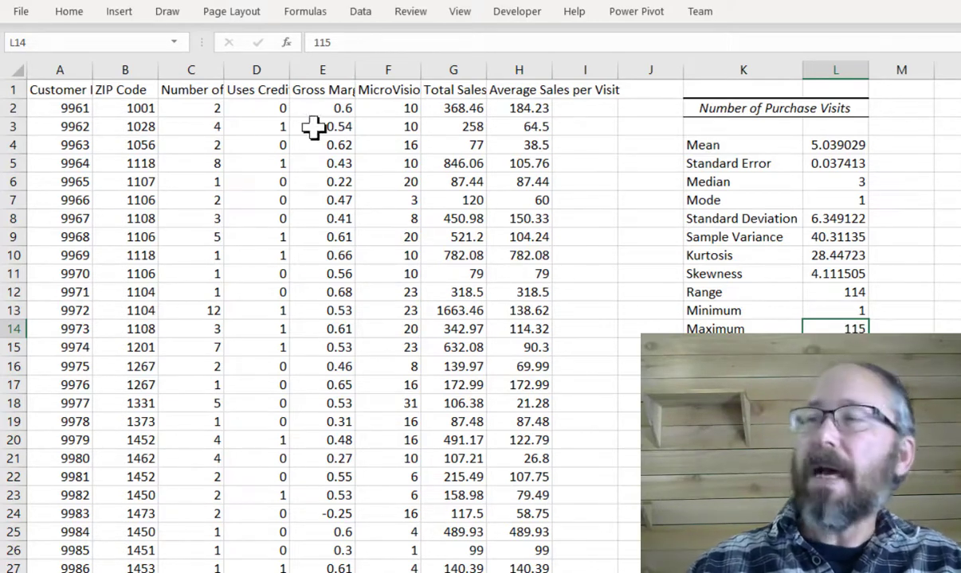
- Examine the values in the credit card, gross margin, total sales and average sales columns
click(196, 112)
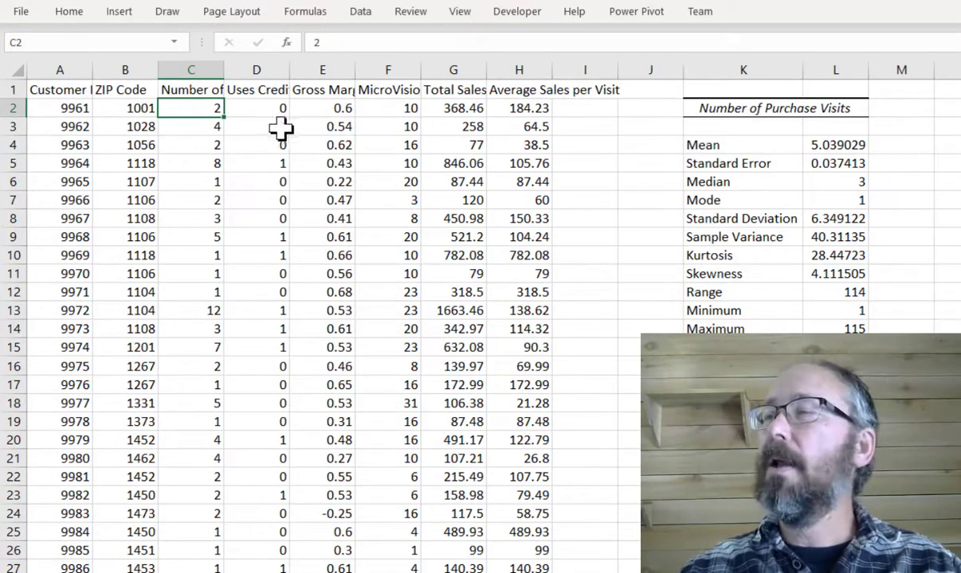
click(251, 89)
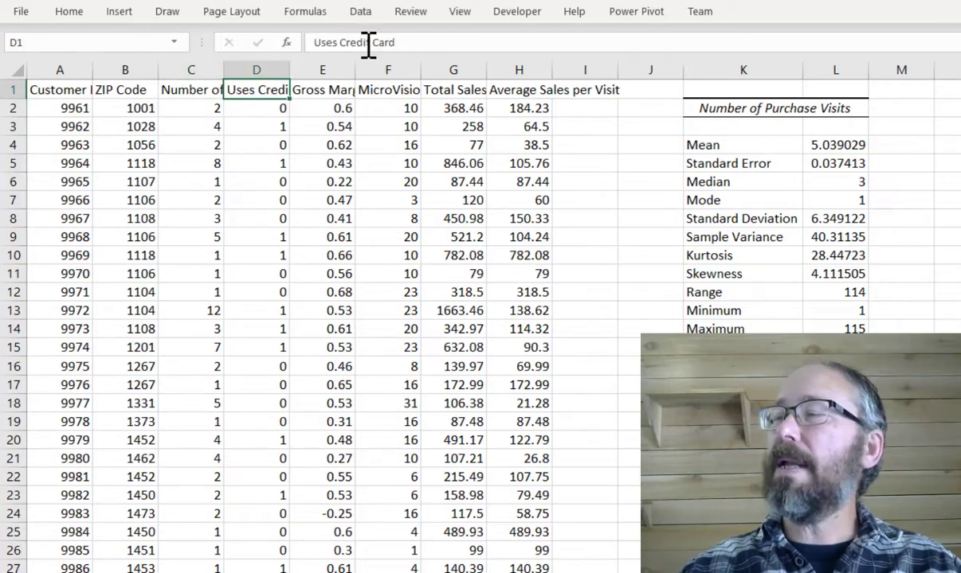
click(279, 110)
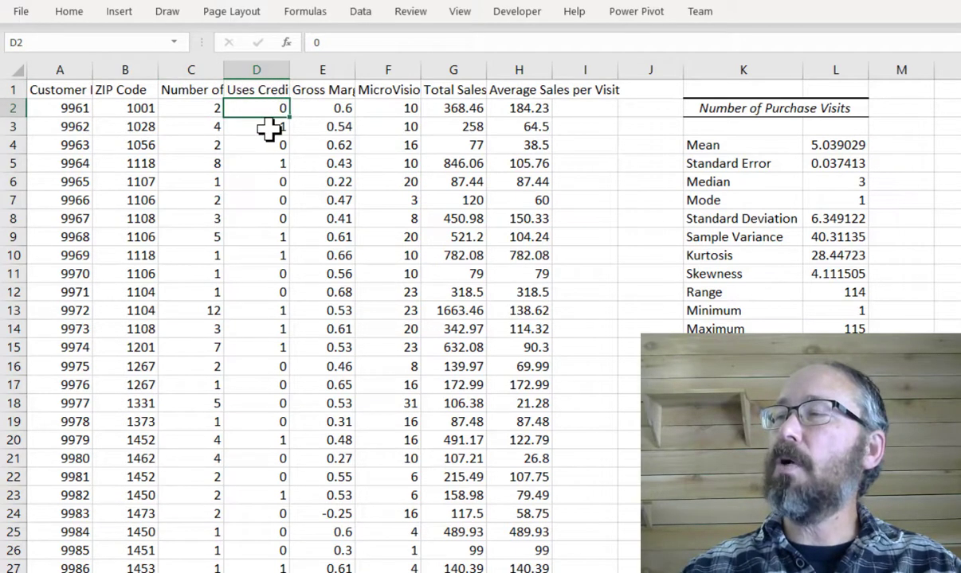
click(269, 129)
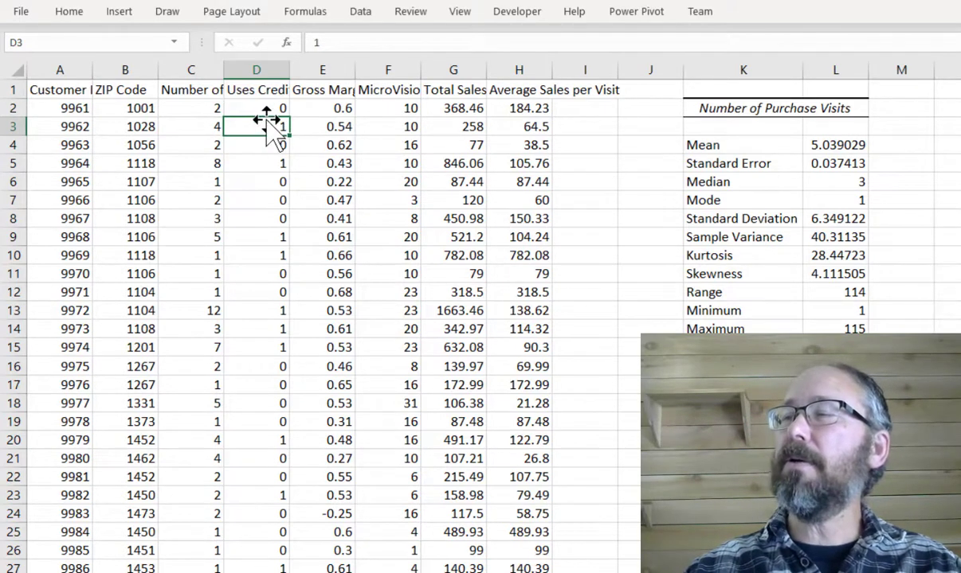
click(255, 110)
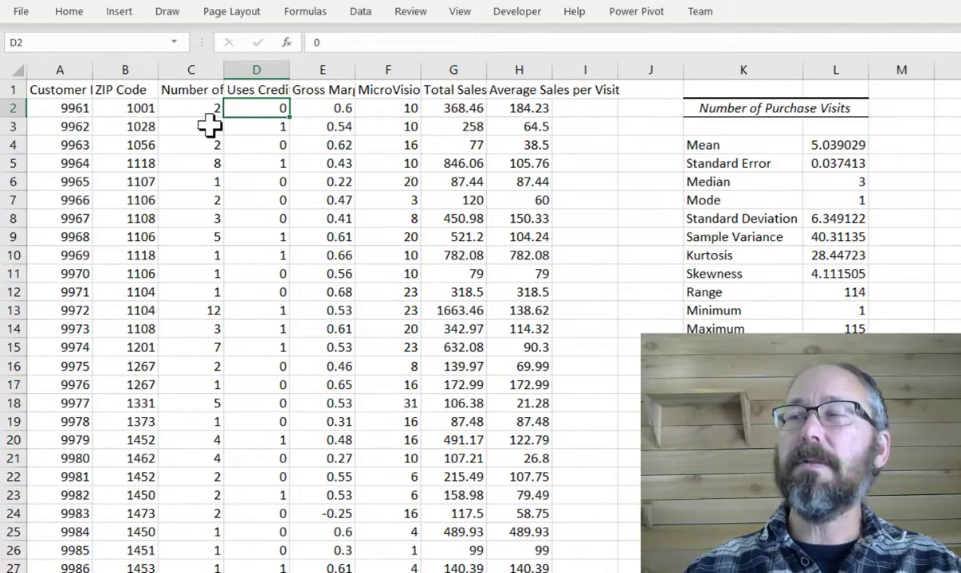
click(253, 125)
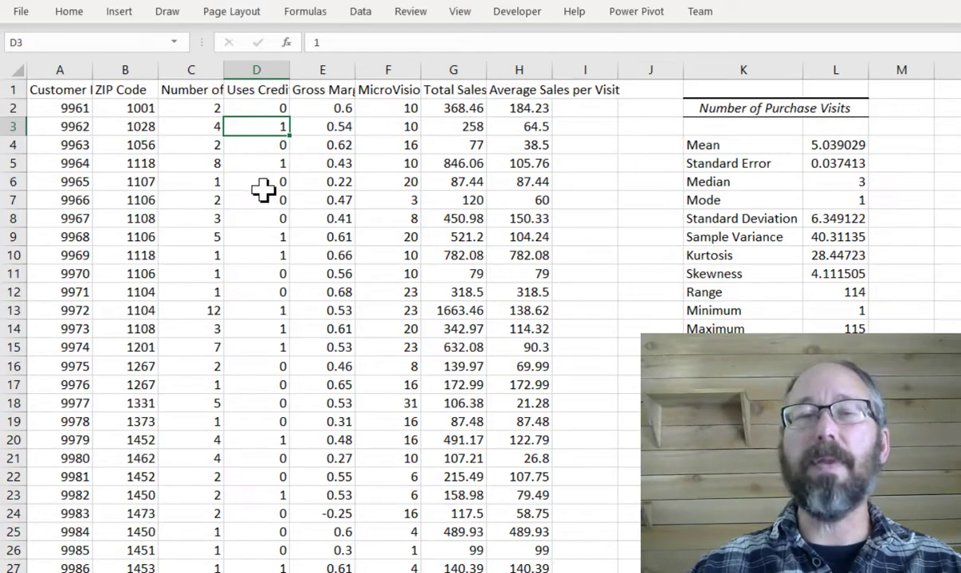
click(311, 90)
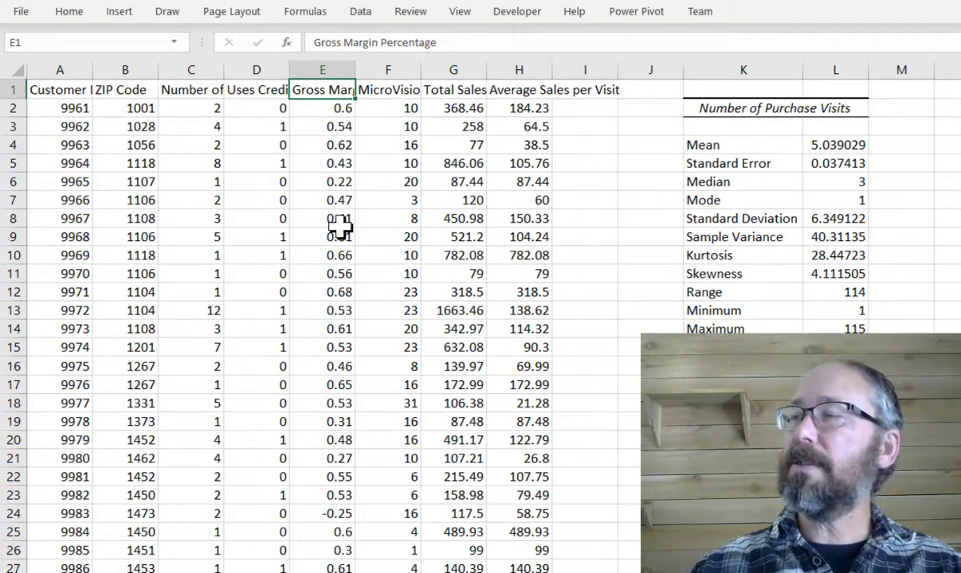
click(330, 113)
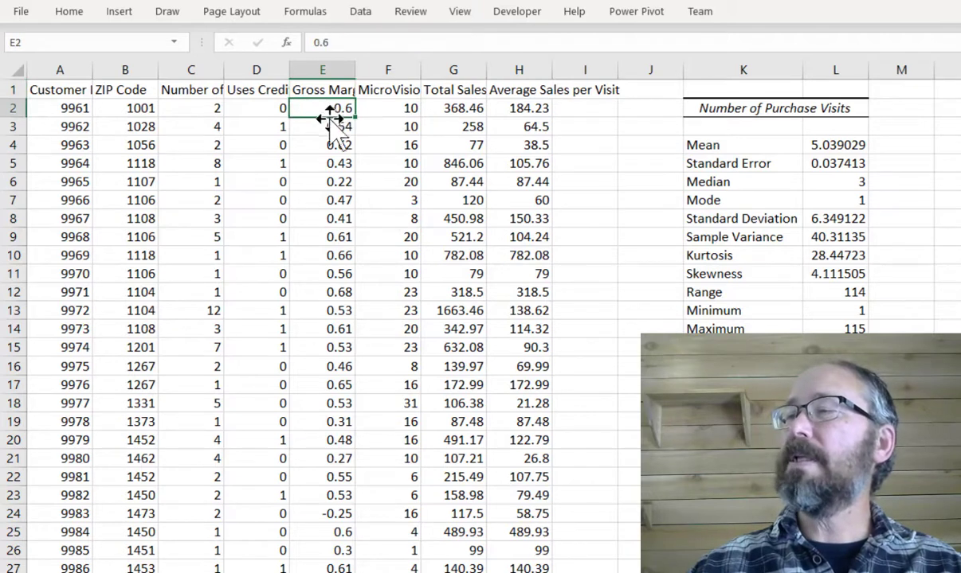
click(328, 127)
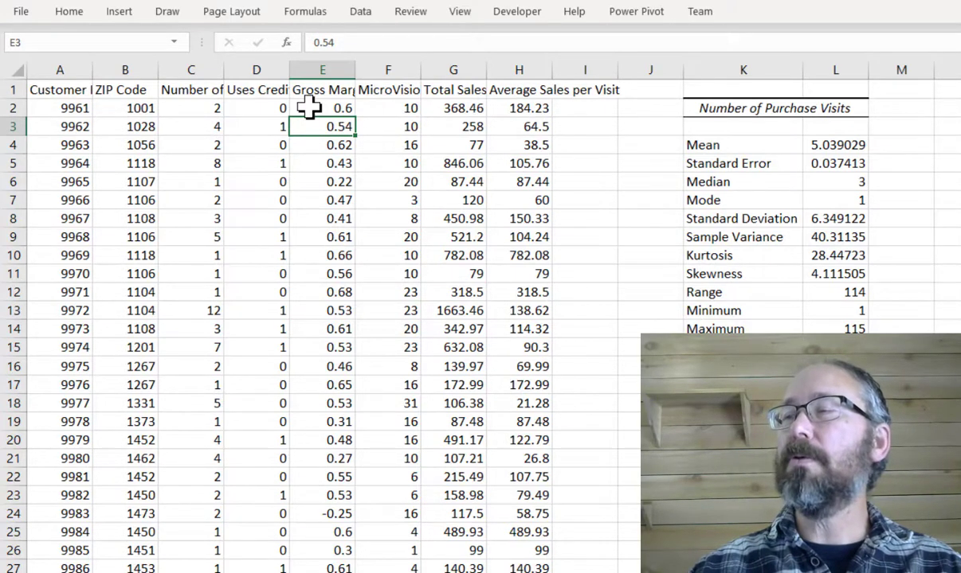
click(451, 92)
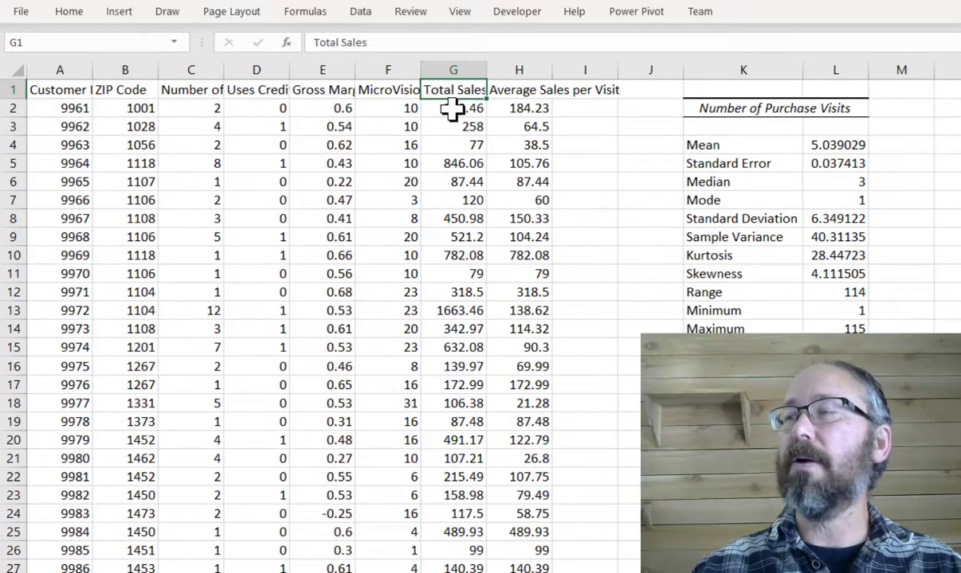
click(470, 109)
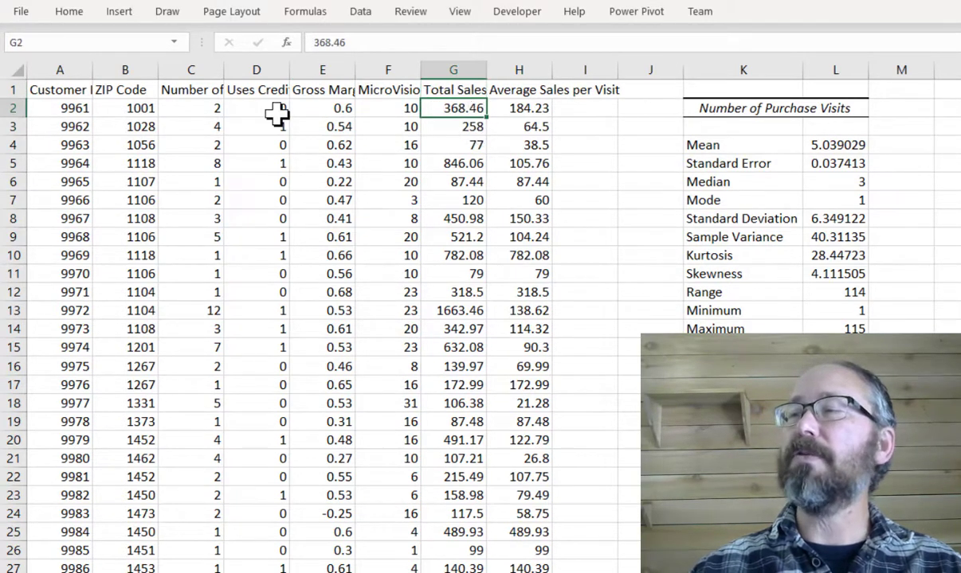
click(520, 112)
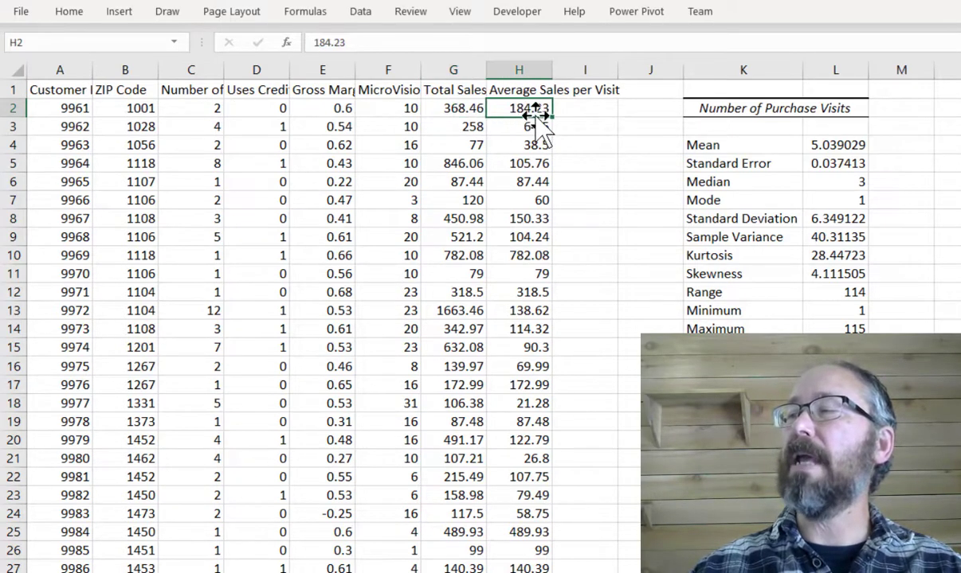
click(344, 111)
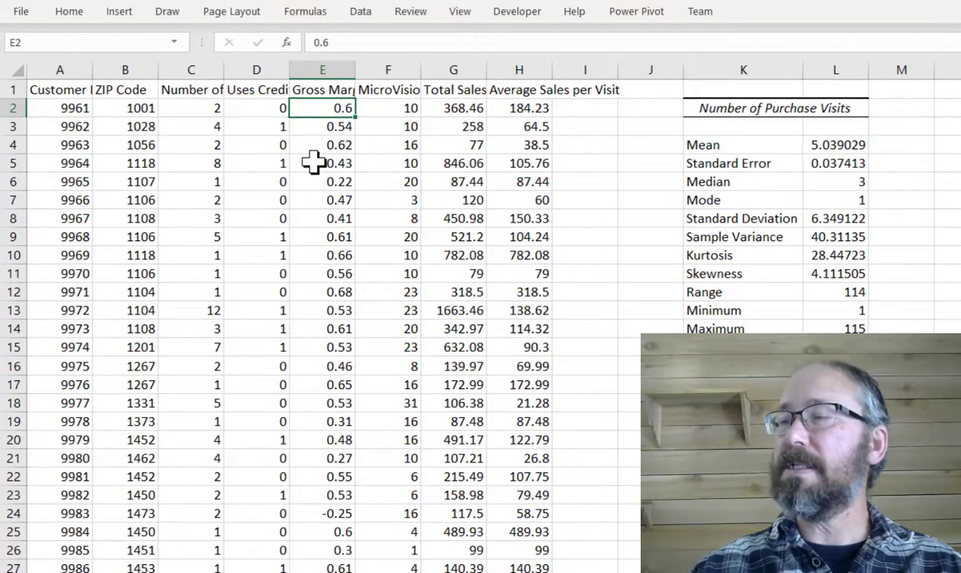
- Open Descriptive Statistics and set the input range to the Gross Margin column, $E$1:$E$28800
click(360, 11)
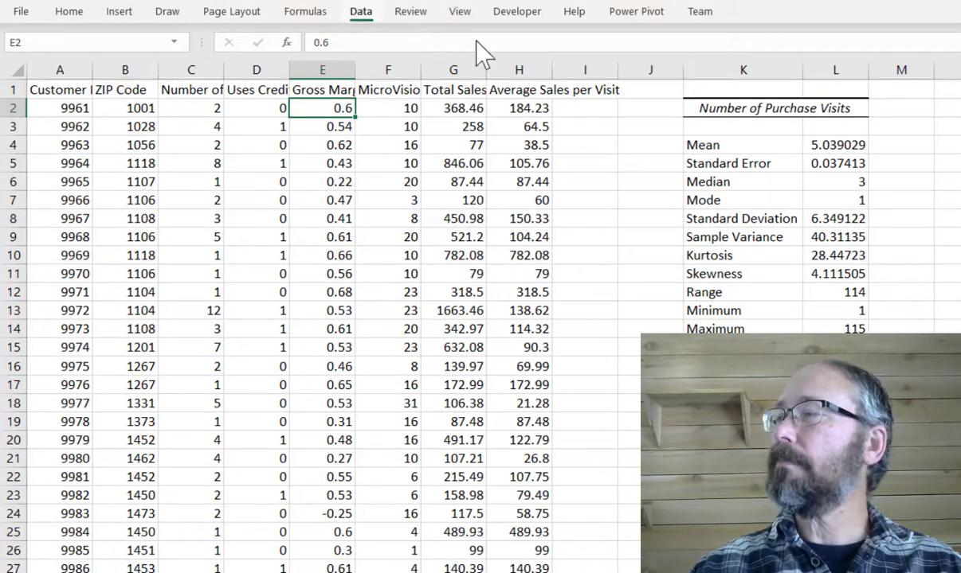
click(956, 36)
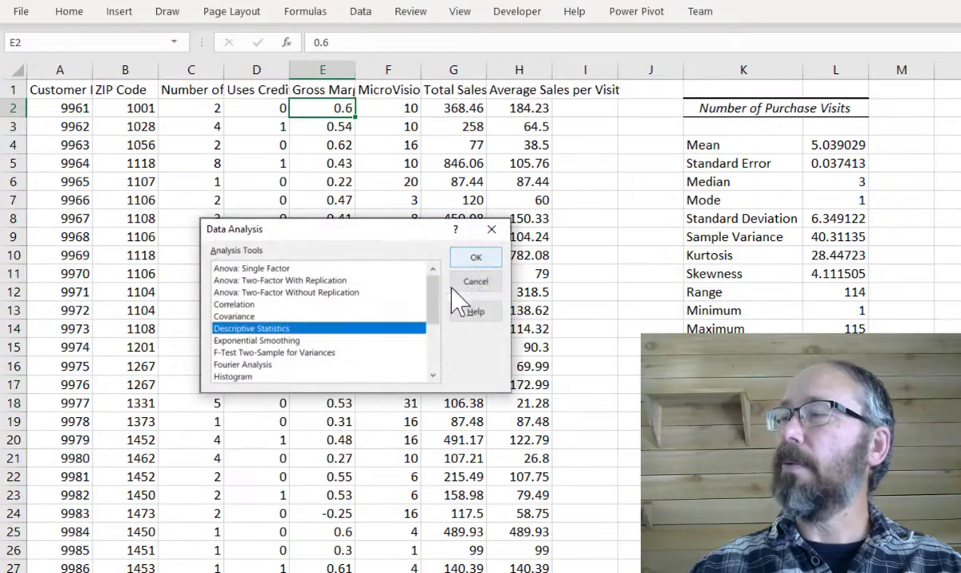
click(482, 257)
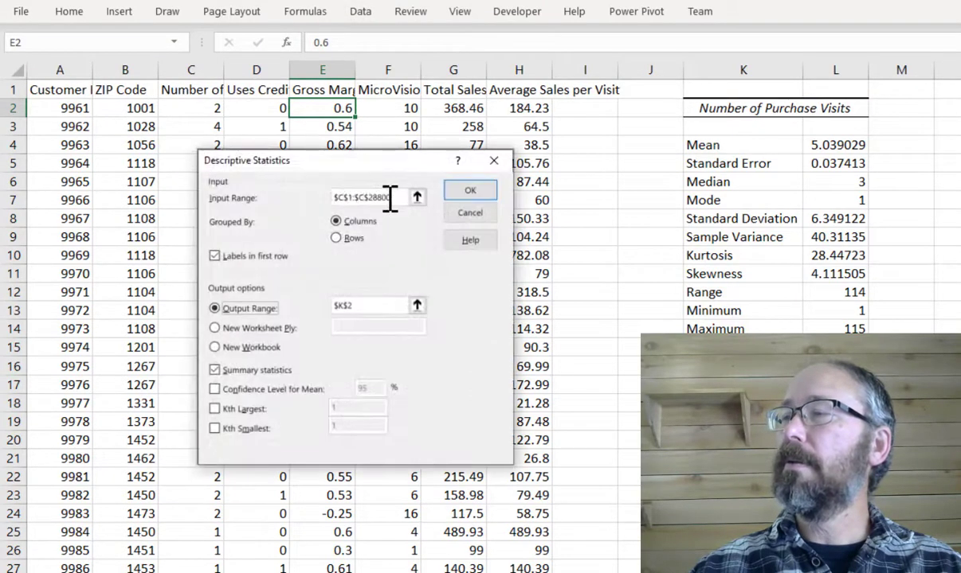
click(387, 198)
click(325, 93)
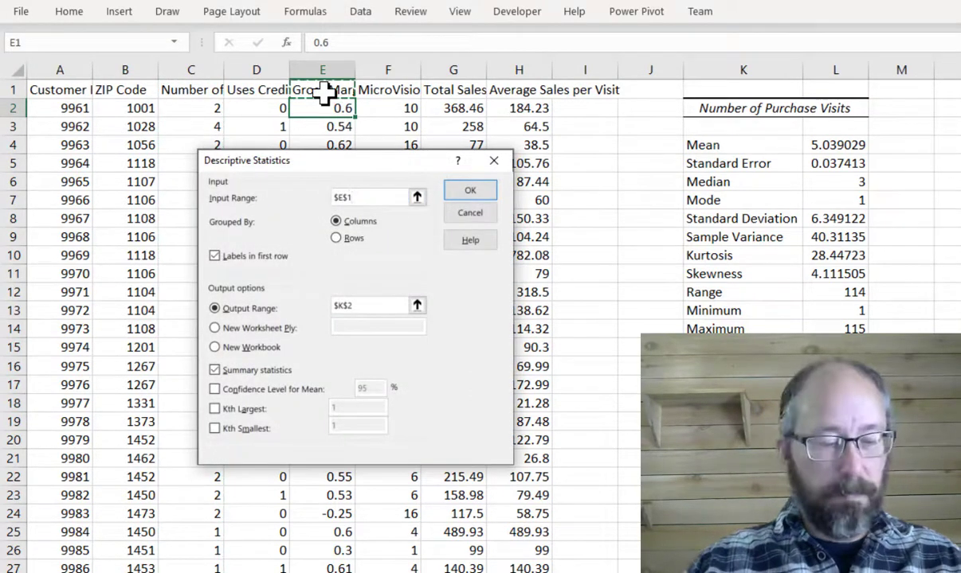
key(ctrl+shift+Down)
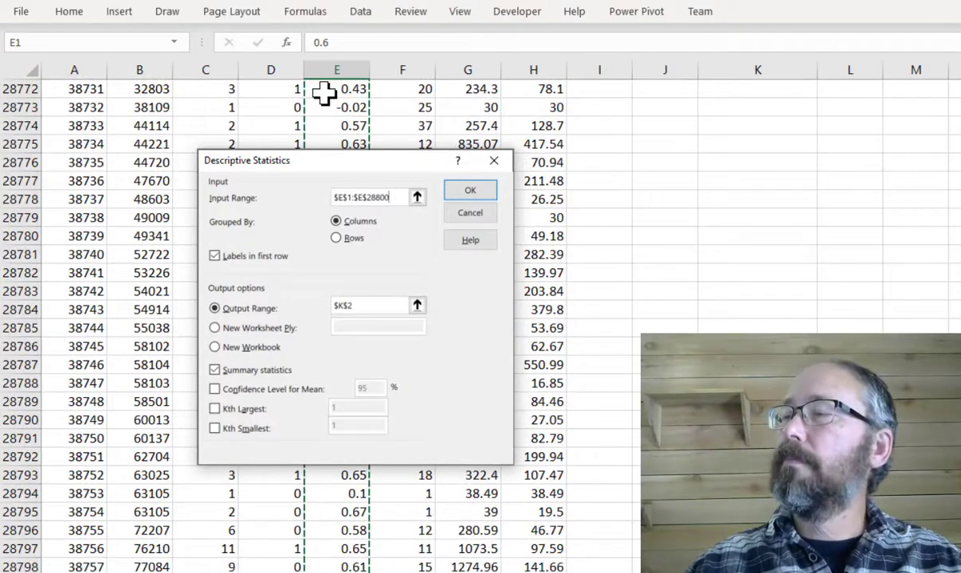
- Set the output range to $K$18 and run the descriptive statistics
click(350, 305)
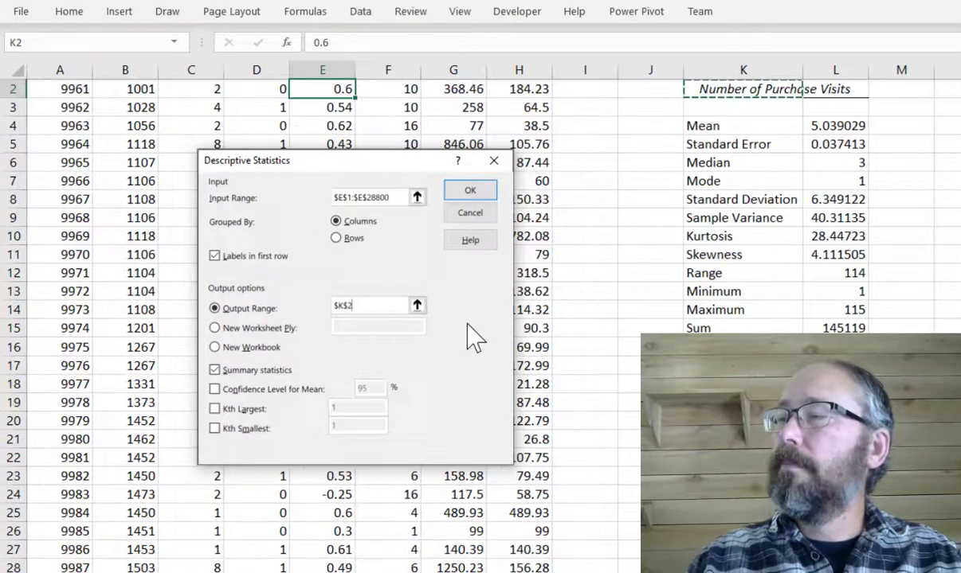
key(BackSpace)
text(18)
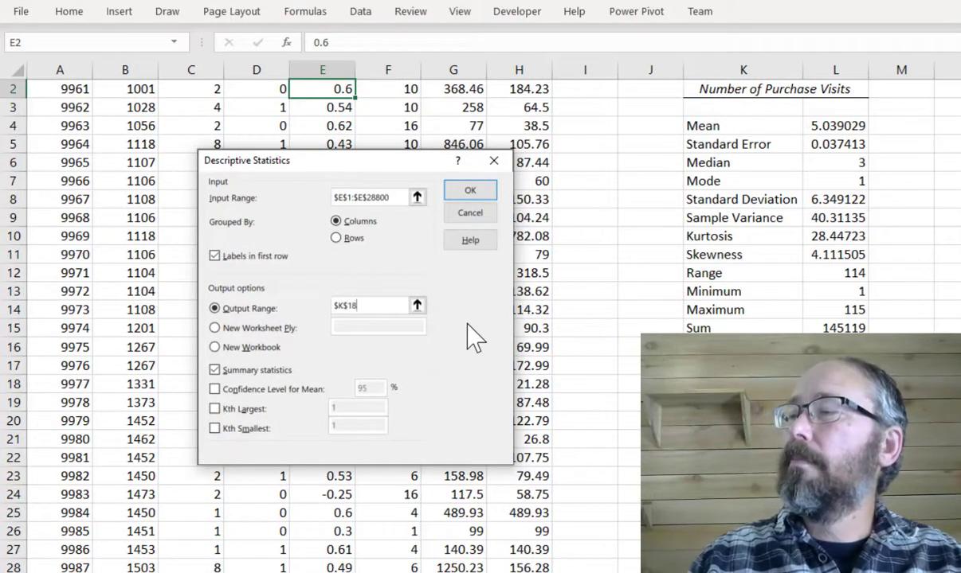
click(471, 194)
- Review the gross margin percentage statistics, including mean, mode, range, minimum and maximum
click(900, 367)
scroll(800, 333, down, 3)
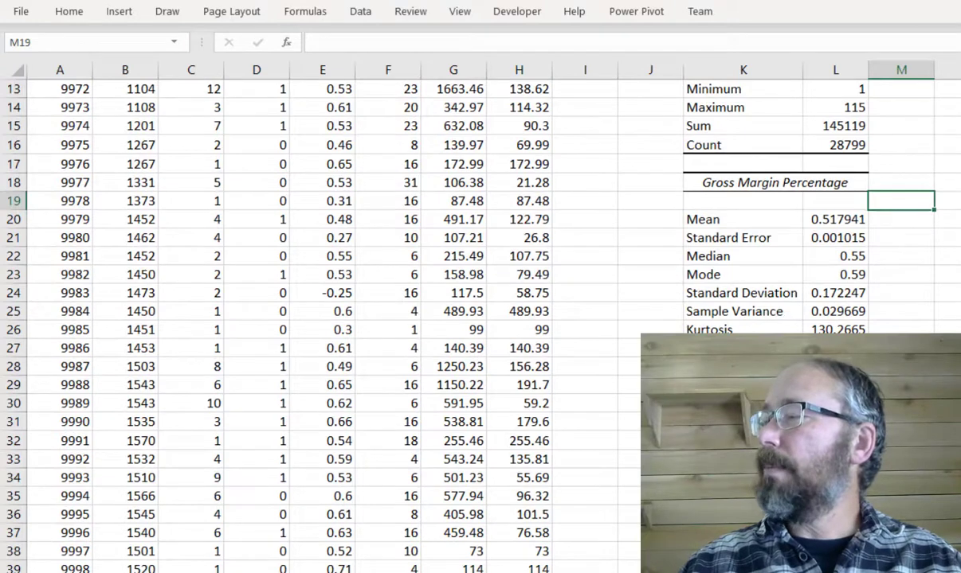
scroll(495, 305, right, 6)
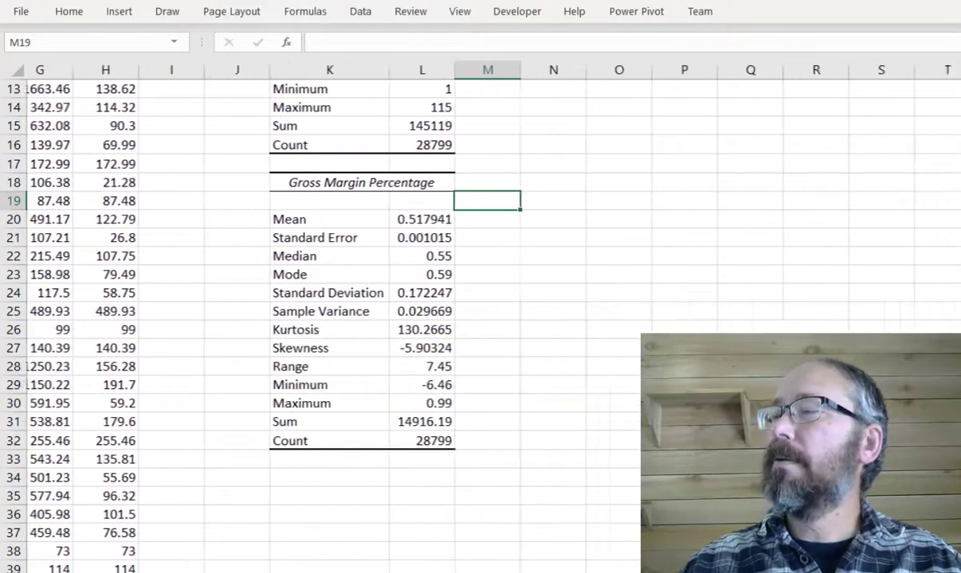
click(369, 226)
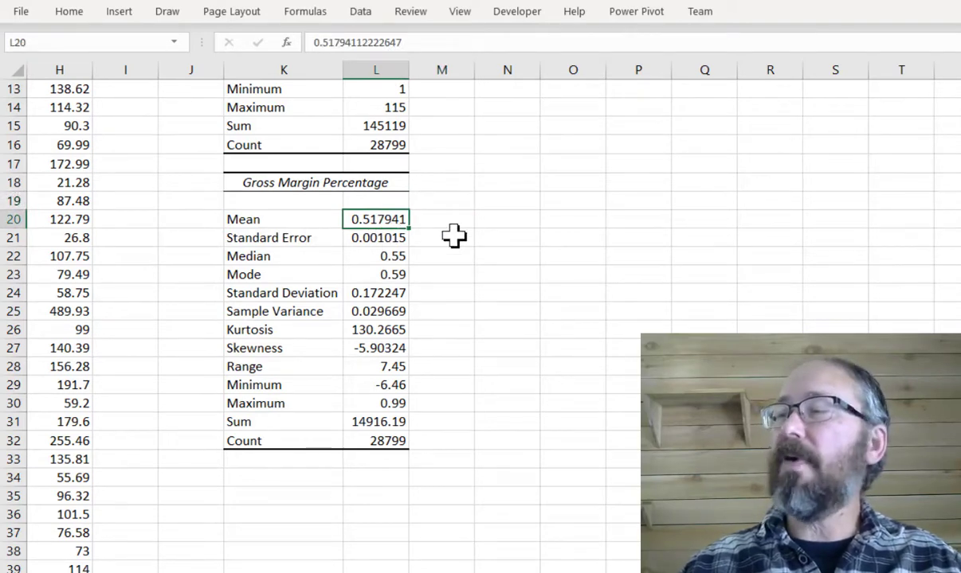
click(394, 276)
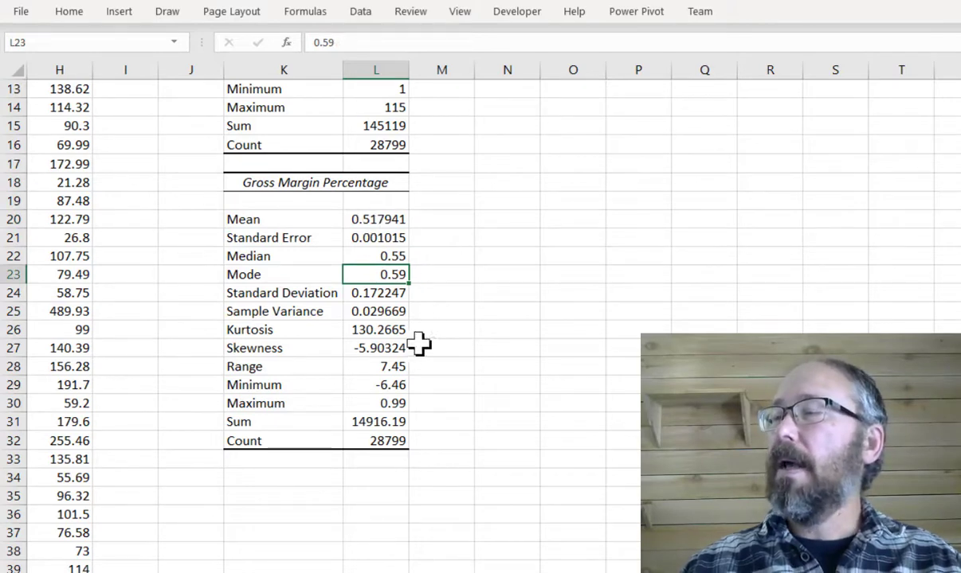
click(381, 368)
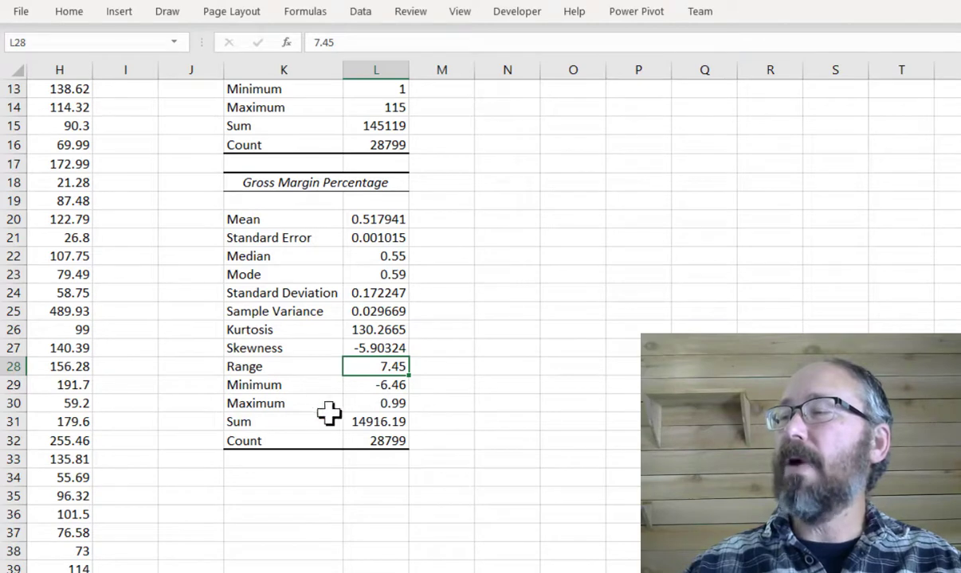
click(388, 403)
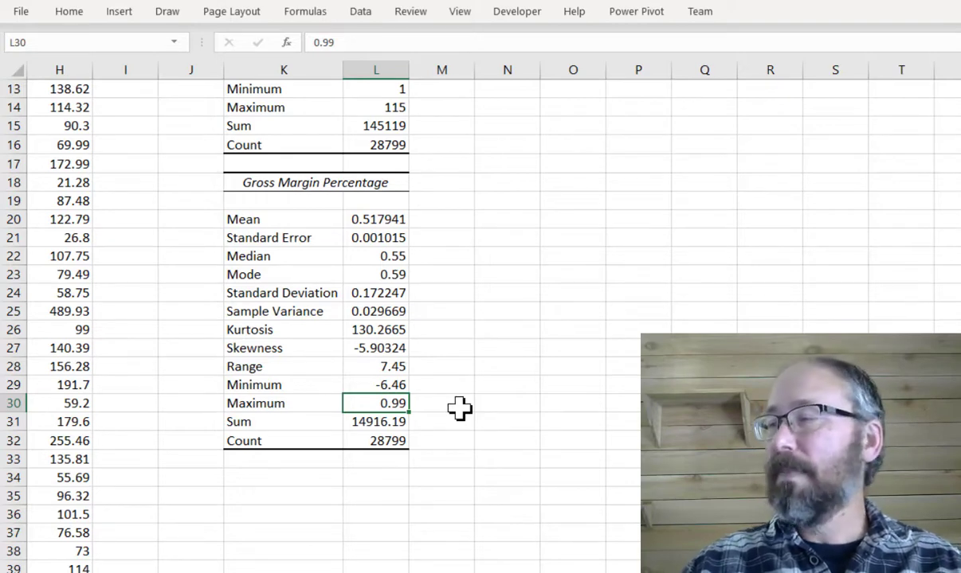
click(394, 383)
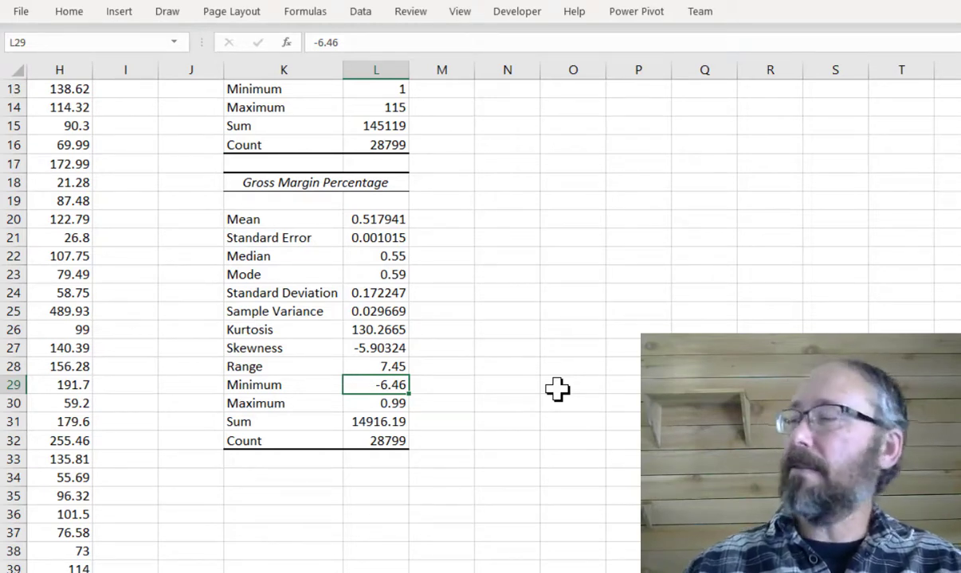
scroll(398, 318, left, 5)
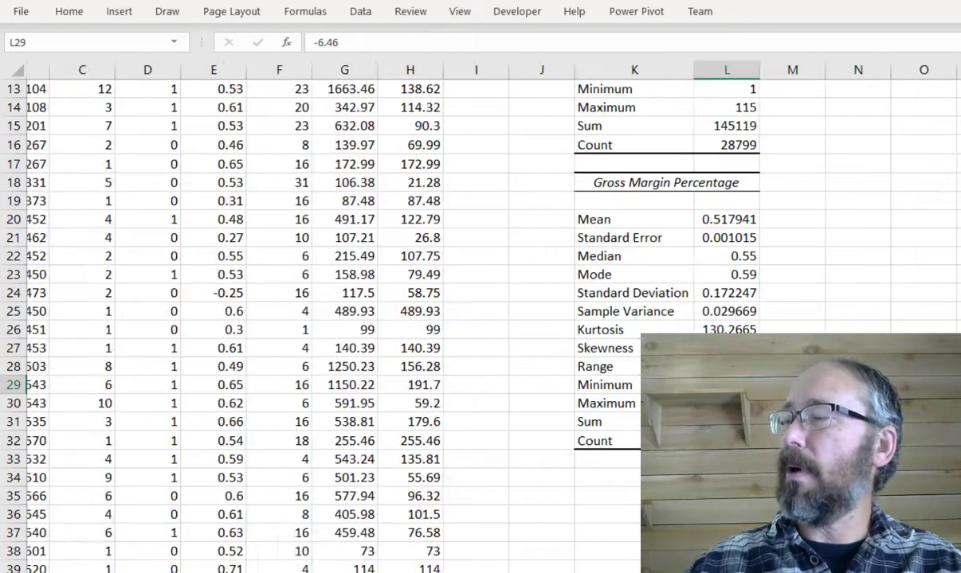
scroll(387, 225, up, 4)
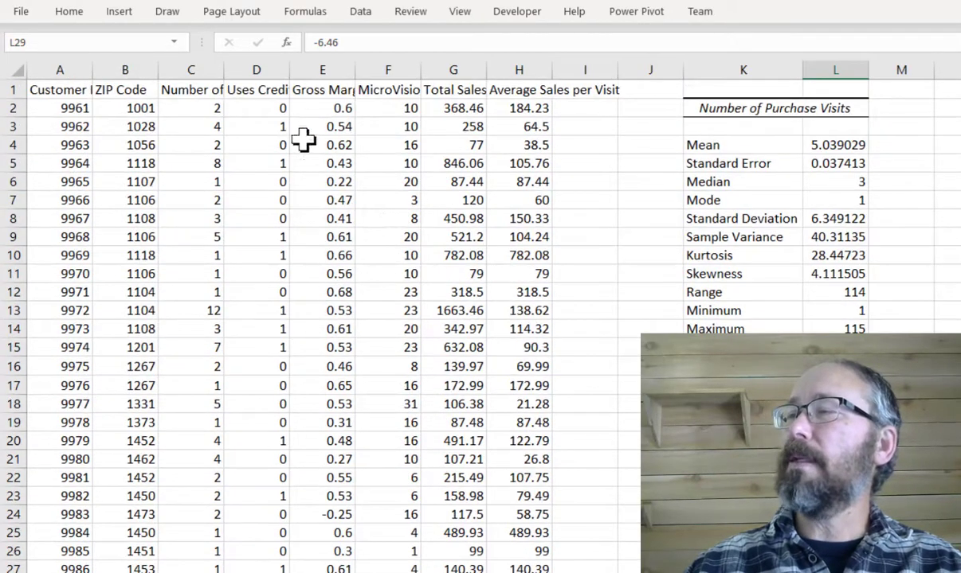
- Sort the data by Gross Margin Percentage, smallest to largest
click(317, 92)
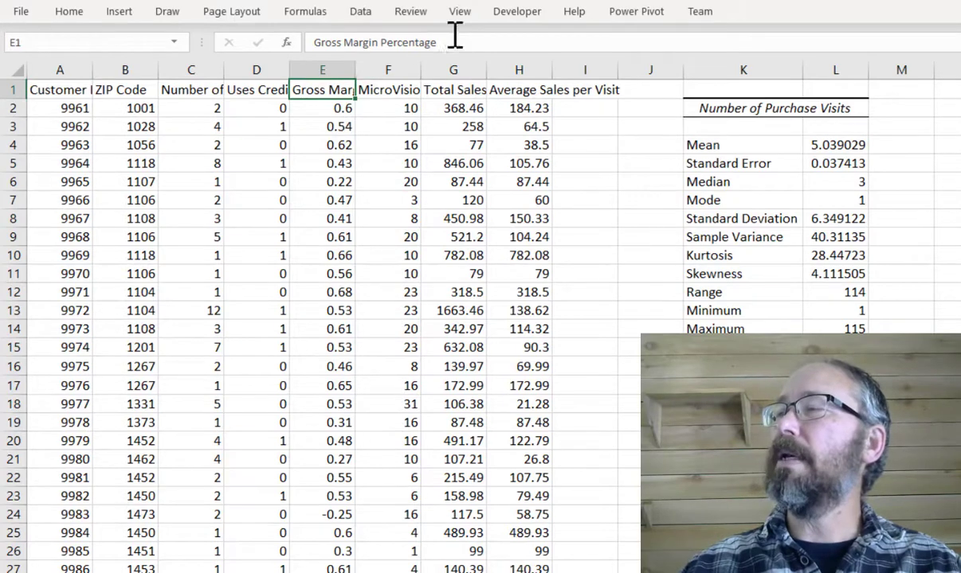
click(362, 15)
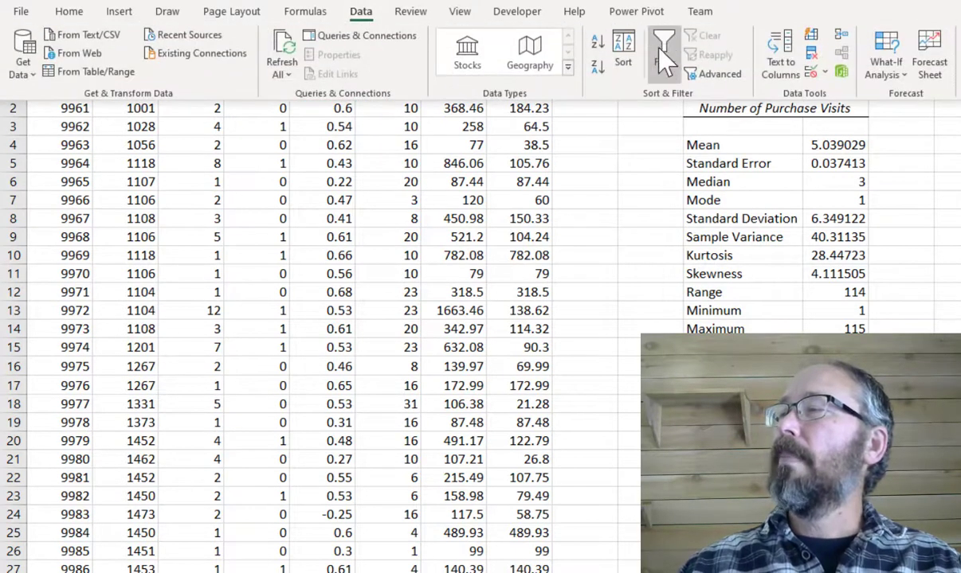
click(623, 43)
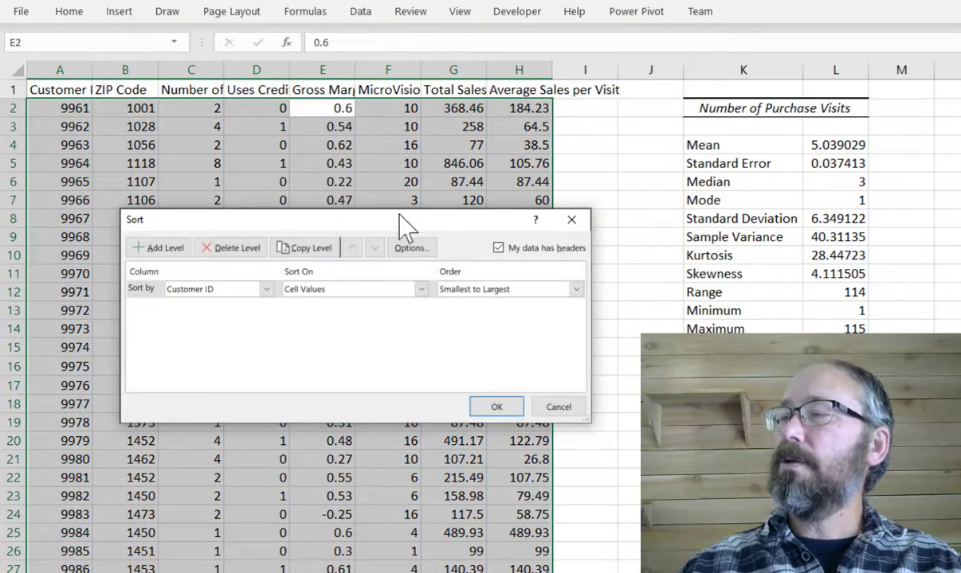
drag(398, 222, 436, 183)
click(302, 251)
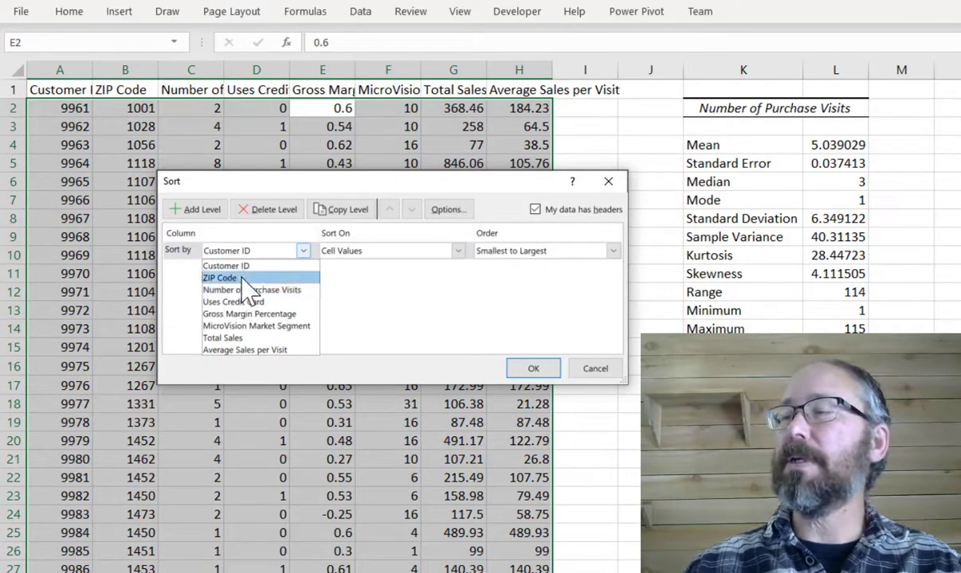
click(253, 315)
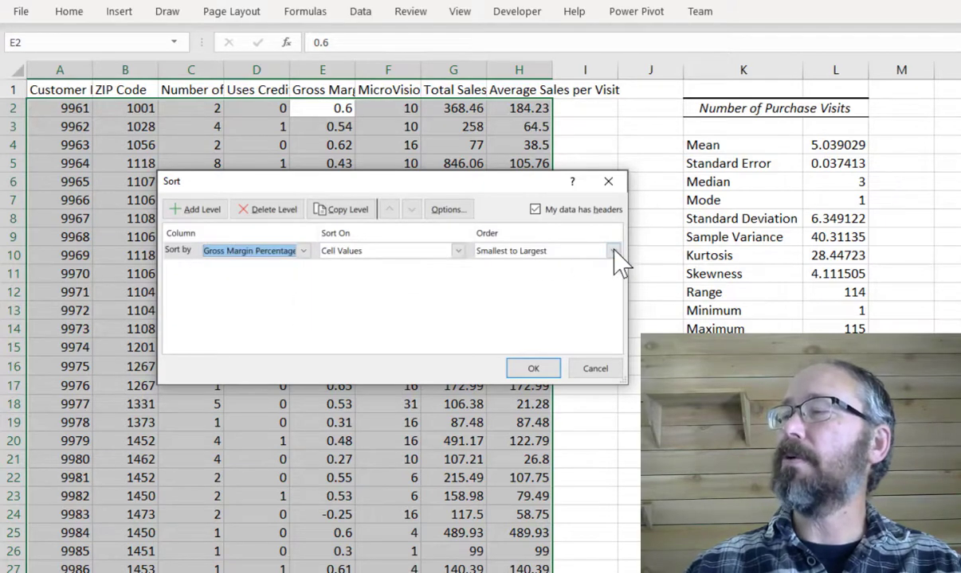
click(533, 369)
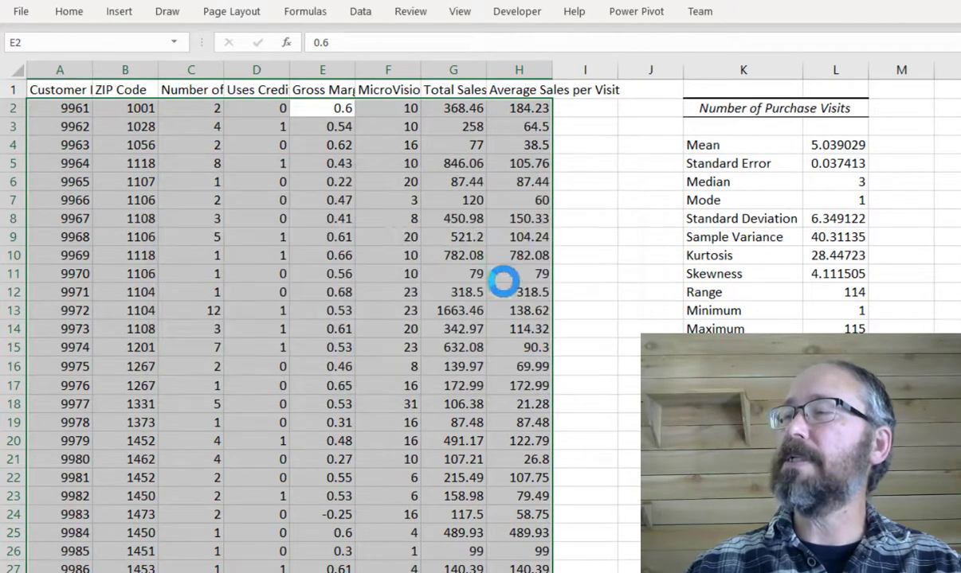
- Examine the rows with negative gross margins and their total sales and MicroVision segment values
click(317, 107)
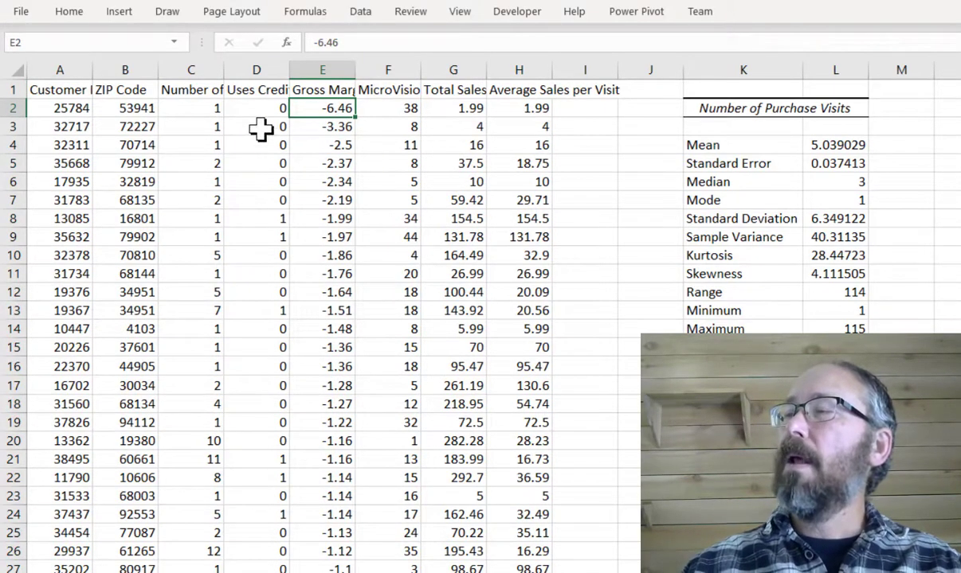
click(189, 108)
click(469, 109)
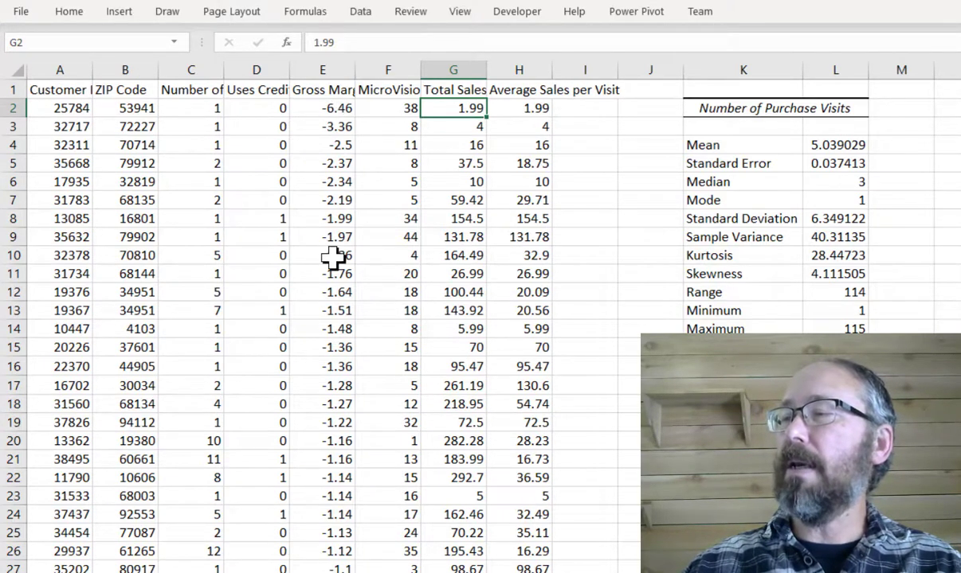
scroll(336, 388, down, 1)
scroll(334, 396, down, 2)
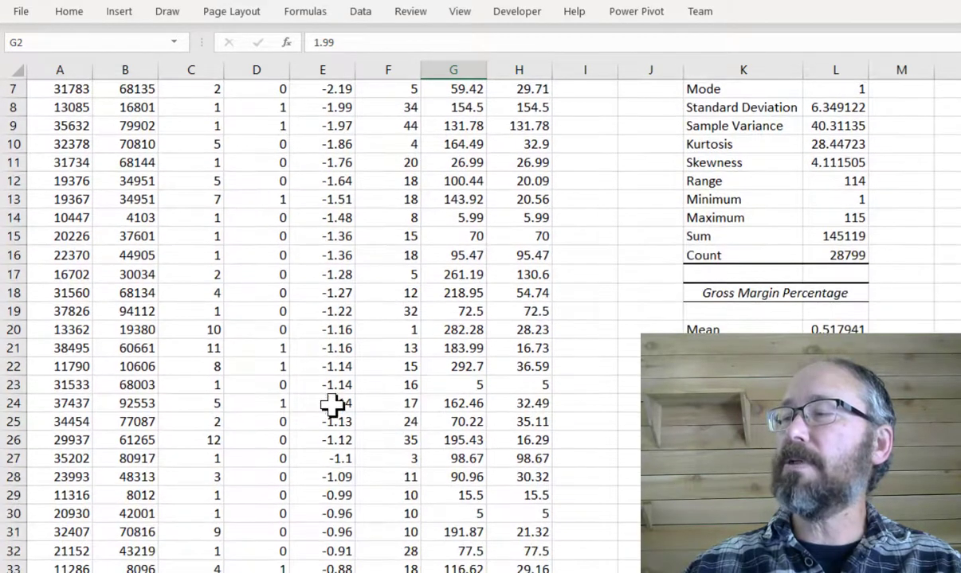
scroll(331, 310, down, 2)
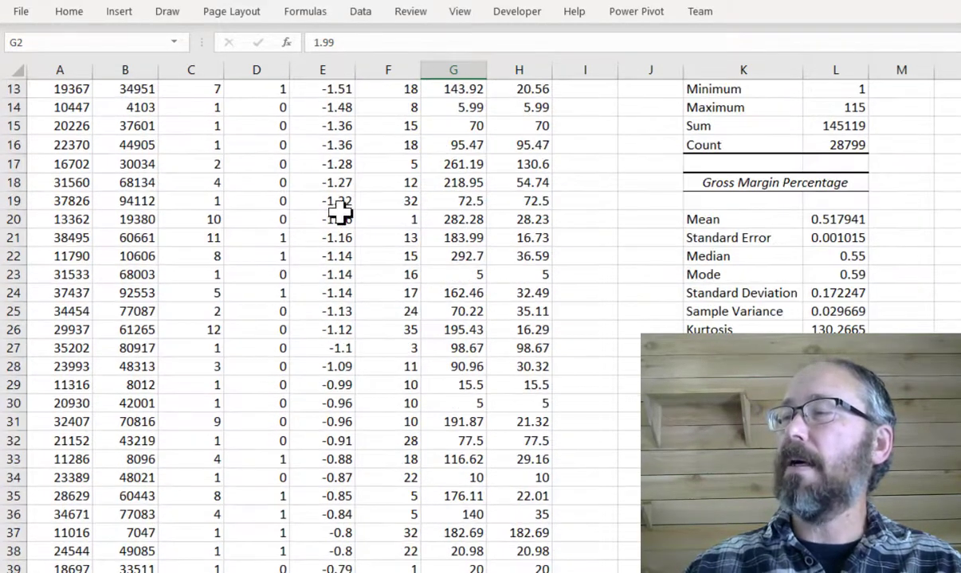
drag(338, 221, 334, 234)
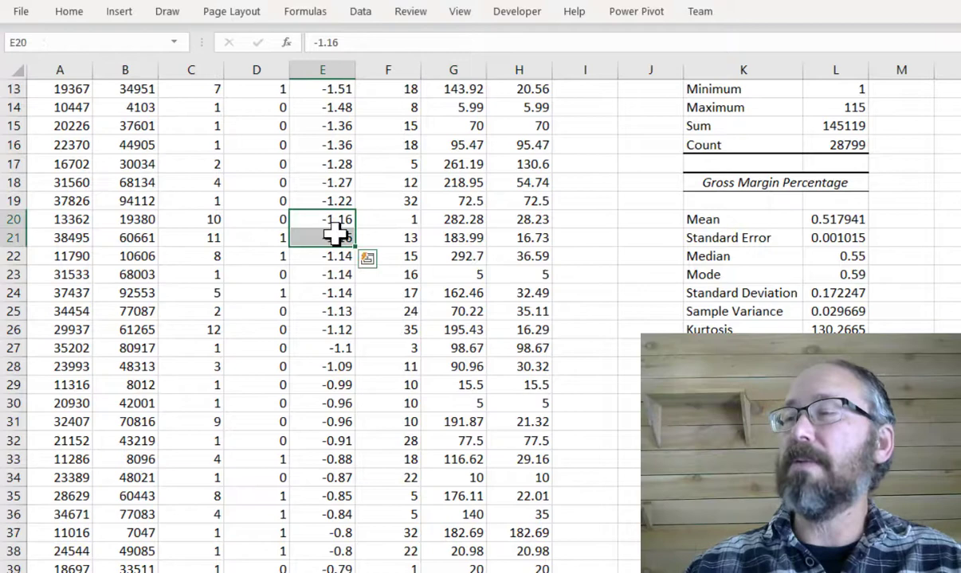
click(333, 327)
scroll(333, 326, up, 4)
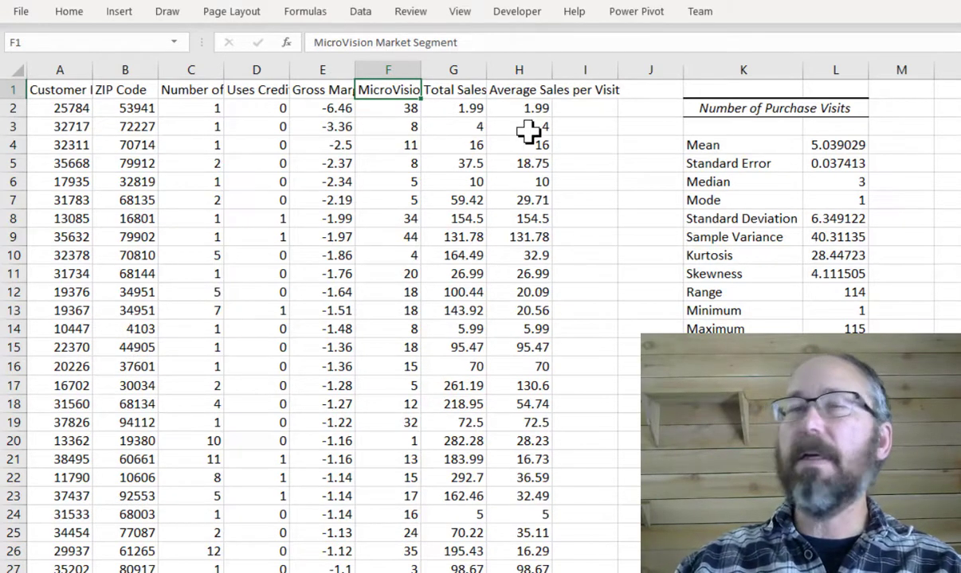
click(392, 112)
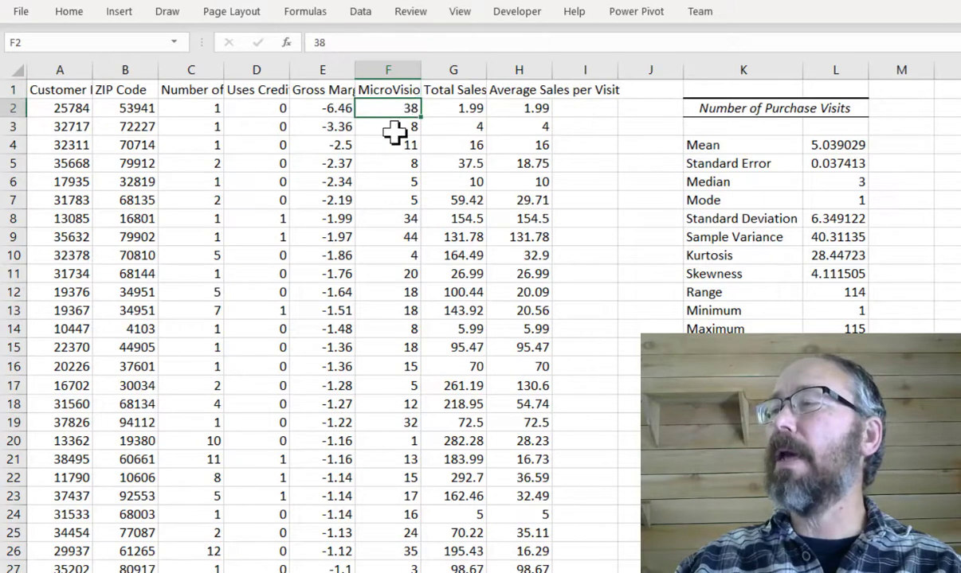
click(395, 130)
click(395, 146)
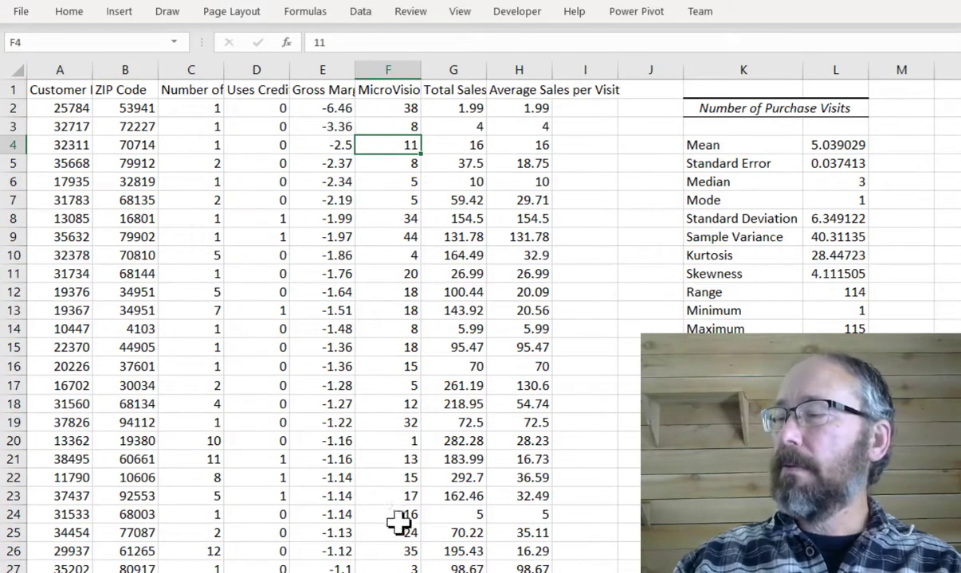
- Switch to the MicroVision Market Segmentation PDF and browse to the segment descriptions
click(398, 572)
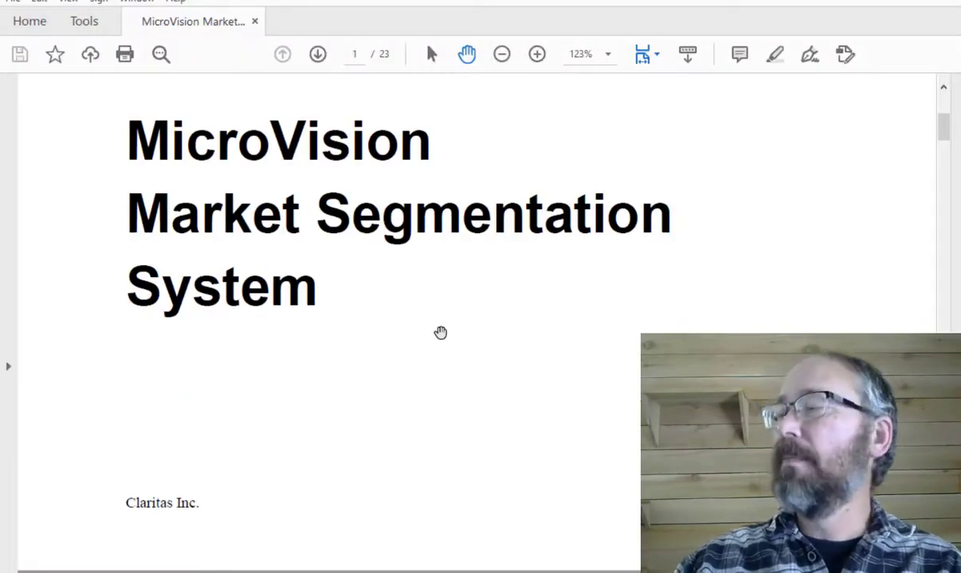
scroll(429, 326, down, 8)
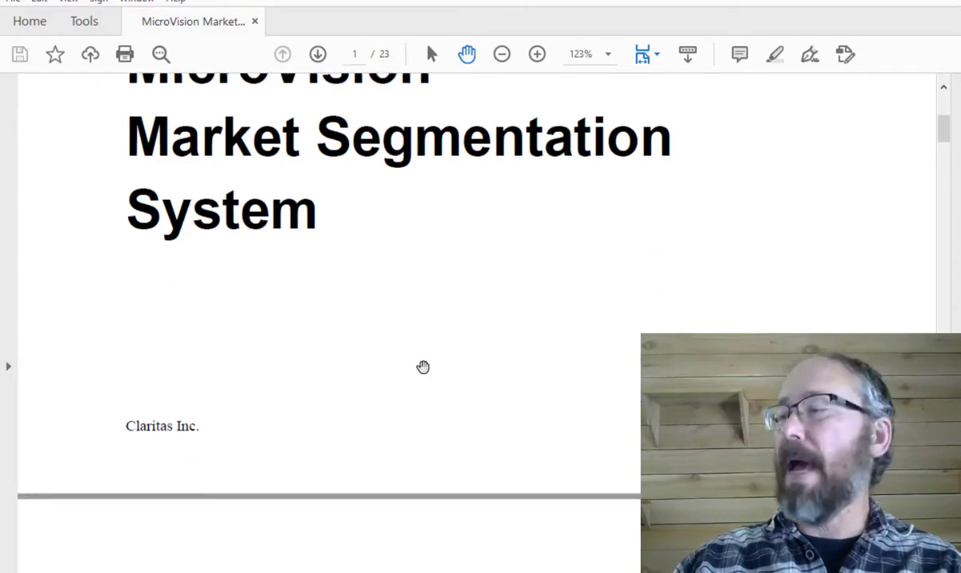
scroll(364, 426, down, 5)
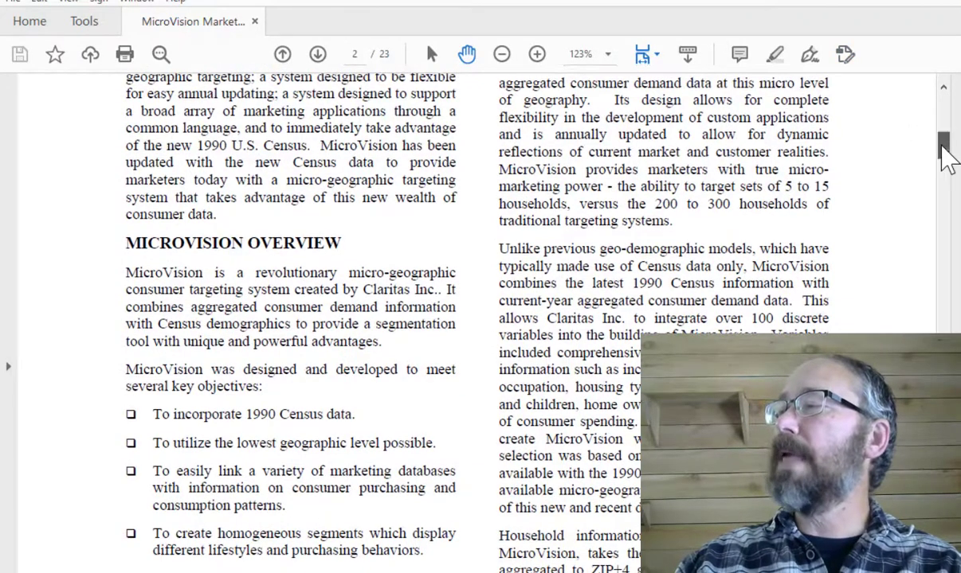
drag(944, 149, 936, 273)
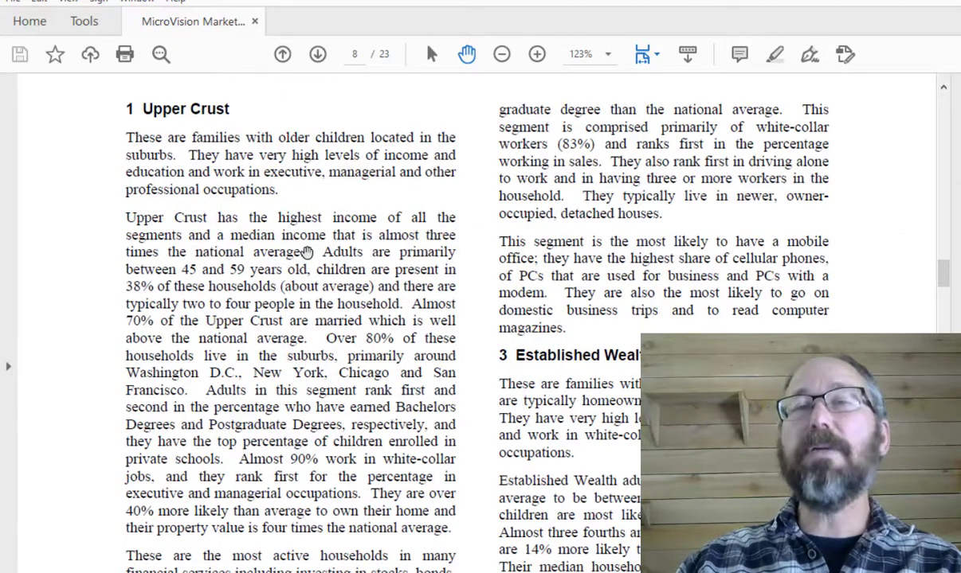
scroll(207, 223, up, 1)
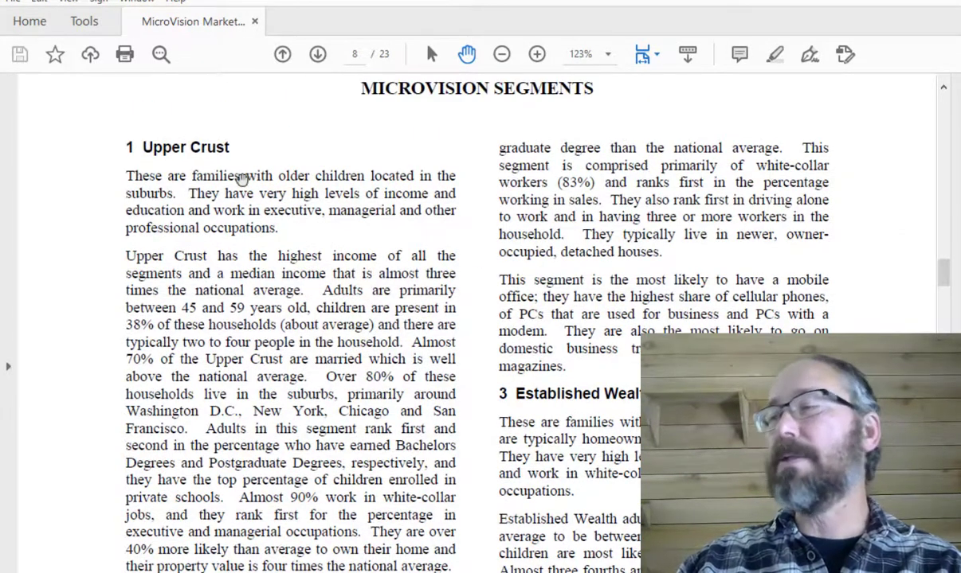
- Read through the segment descriptions in the MicroVision Market Segmentation PDF
scroll(248, 306, down, 5)
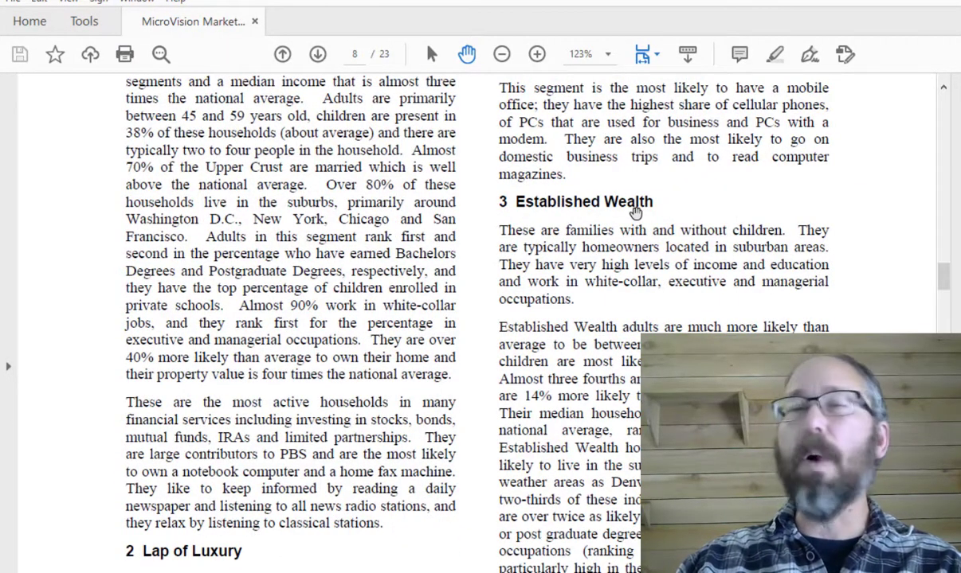
scroll(343, 256, up, 2)
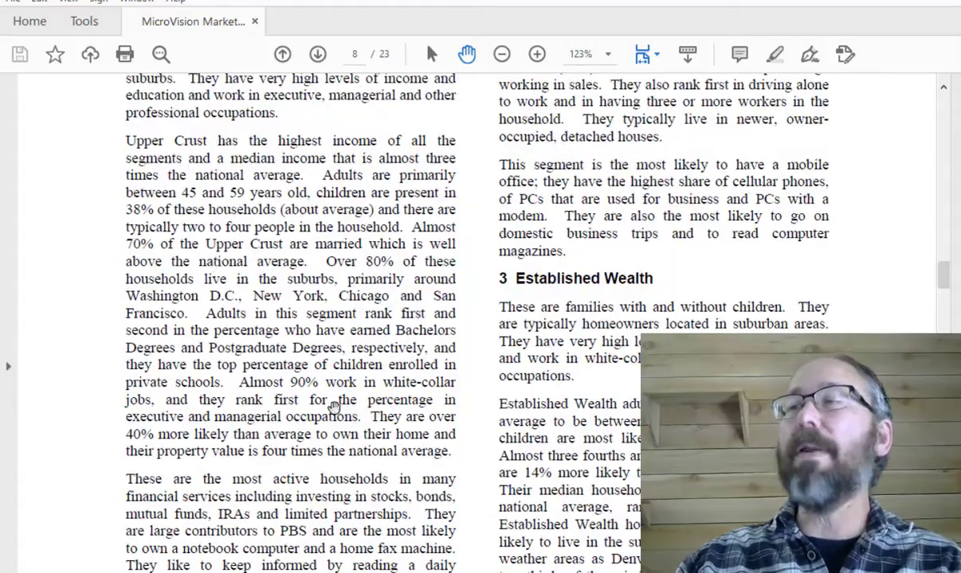
drag(944, 281, 945, 549)
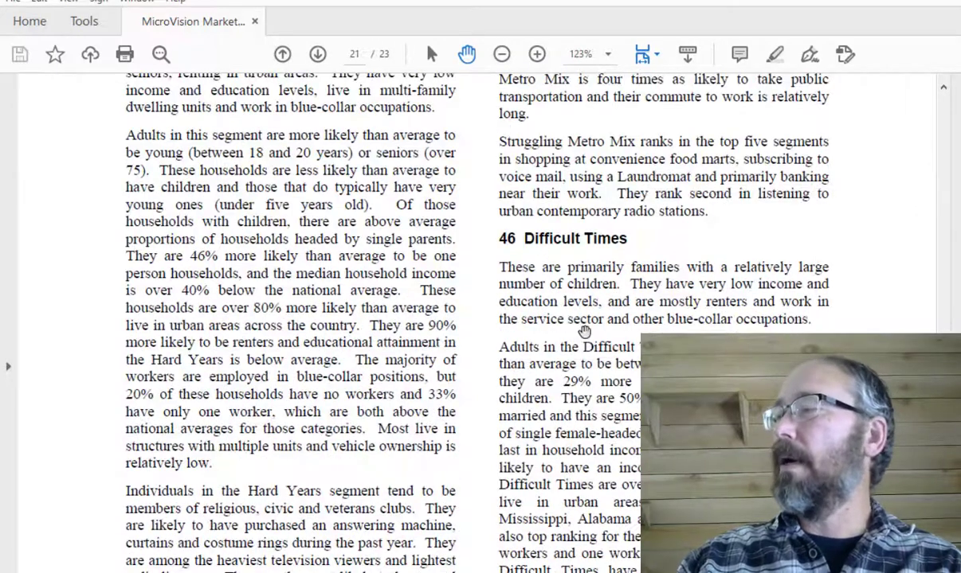
scroll(586, 335, down, 1)
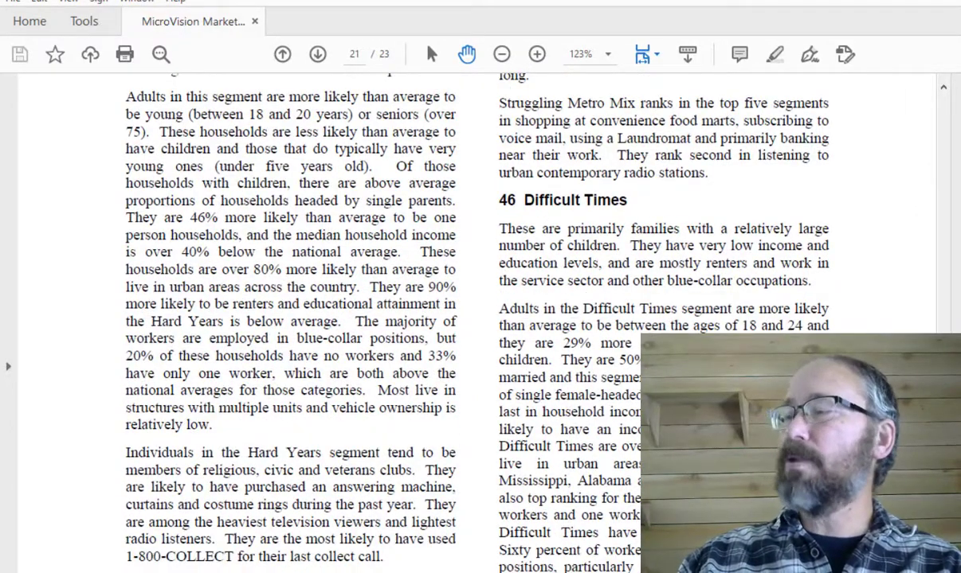
- Switch back to the spreadsheet, check the MicroVision segment column, and undo the last sort
key(alt+Tab)
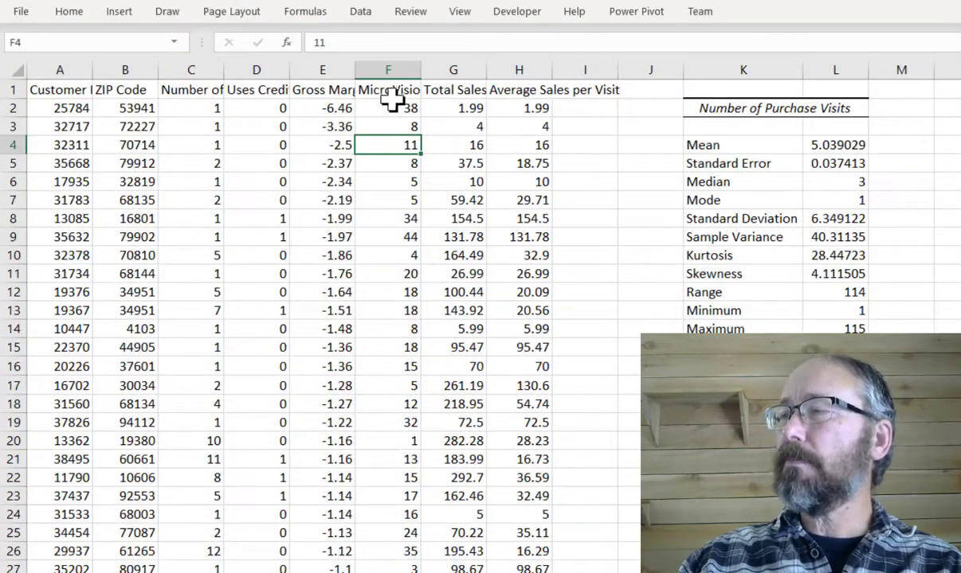
click(381, 91)
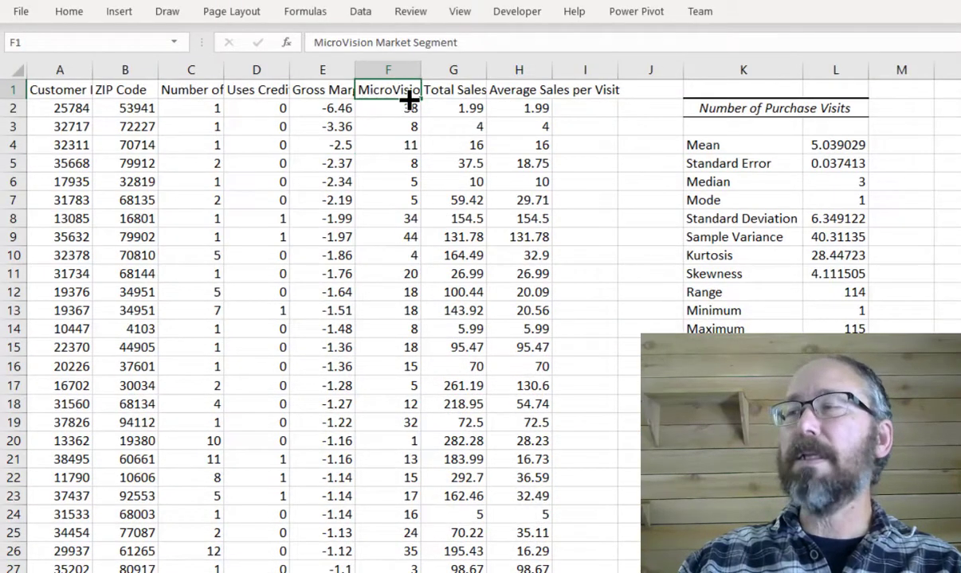
click(389, 111)
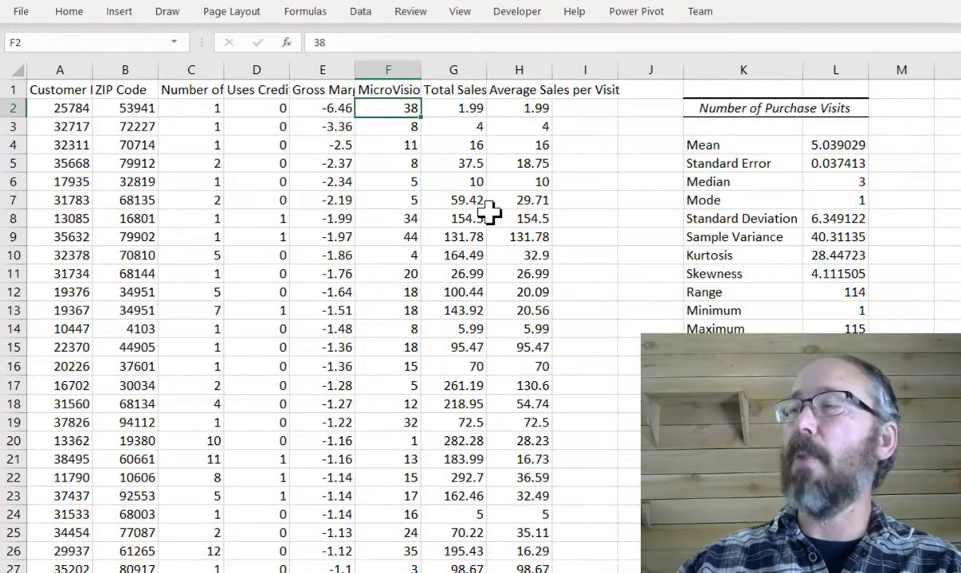
key(ctrl+z)
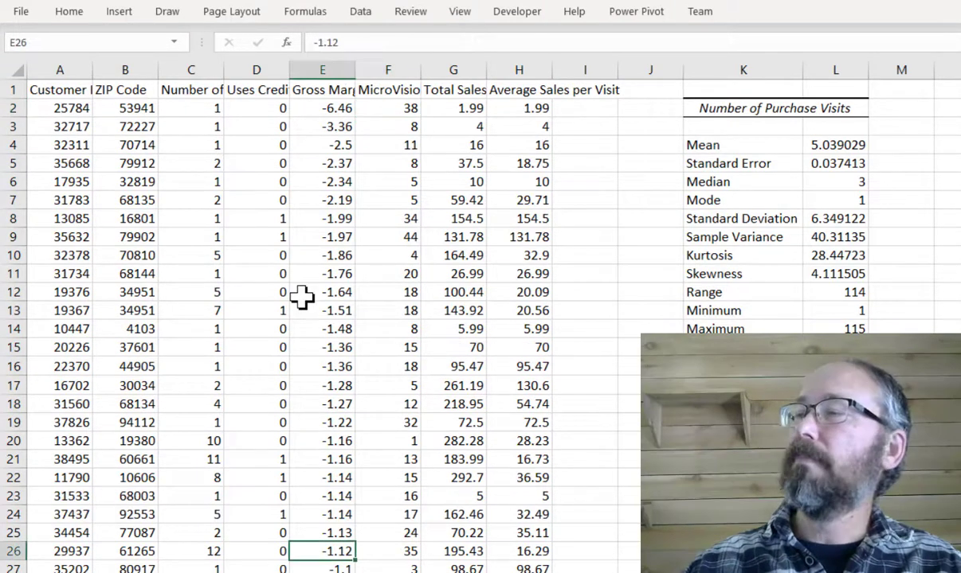
- Sort the data by Total Sales, largest to smallest
click(435, 87)
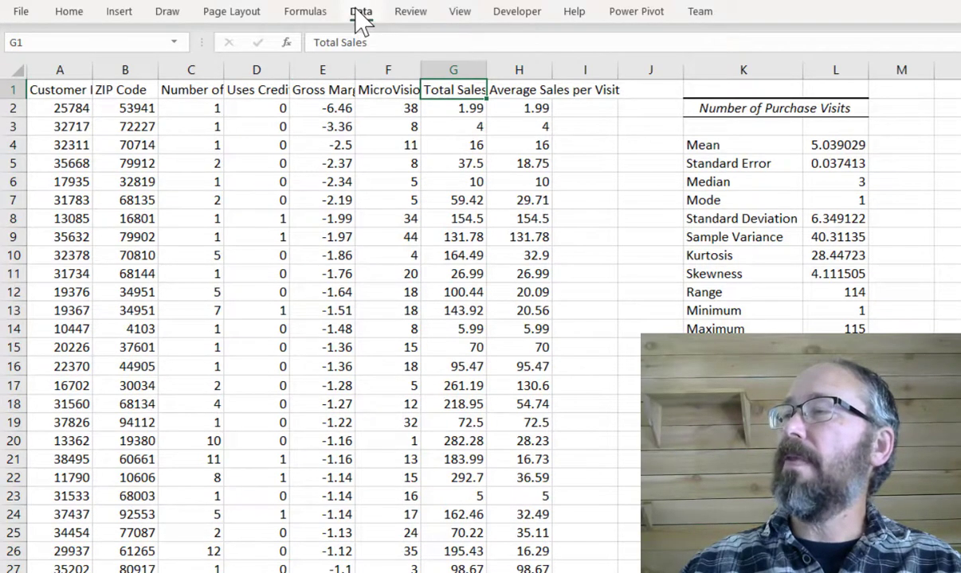
click(360, 15)
click(619, 54)
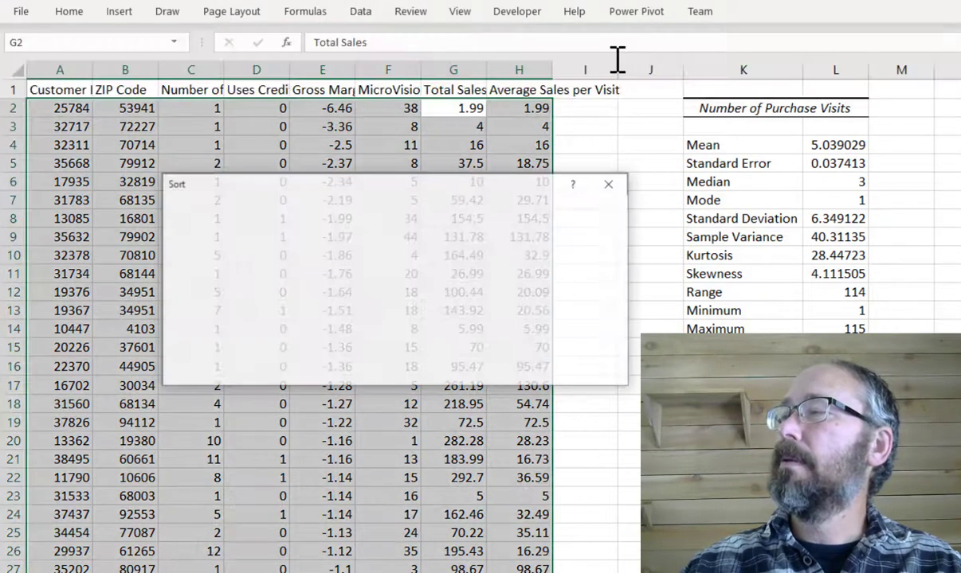
click(303, 252)
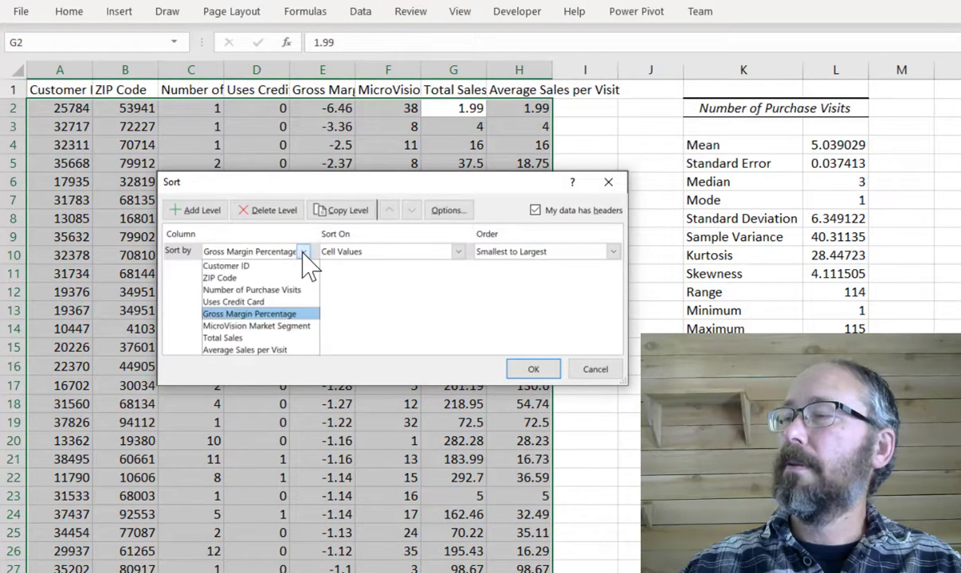
click(291, 338)
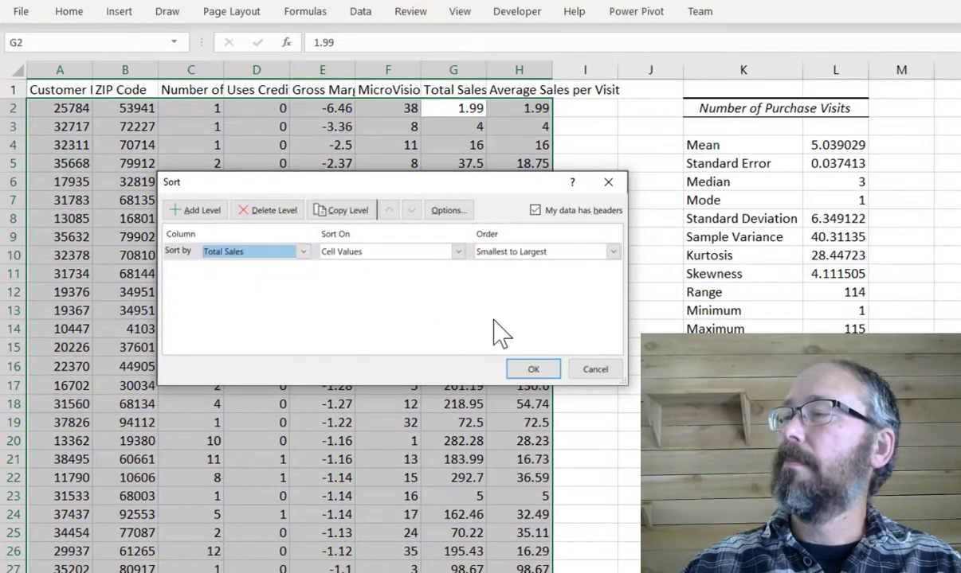
click(613, 251)
click(560, 277)
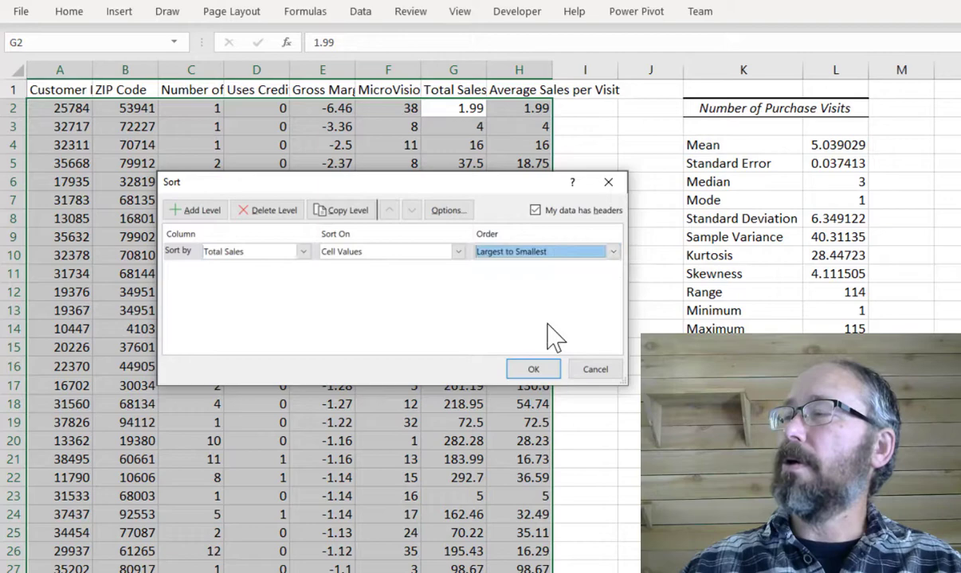
click(533, 370)
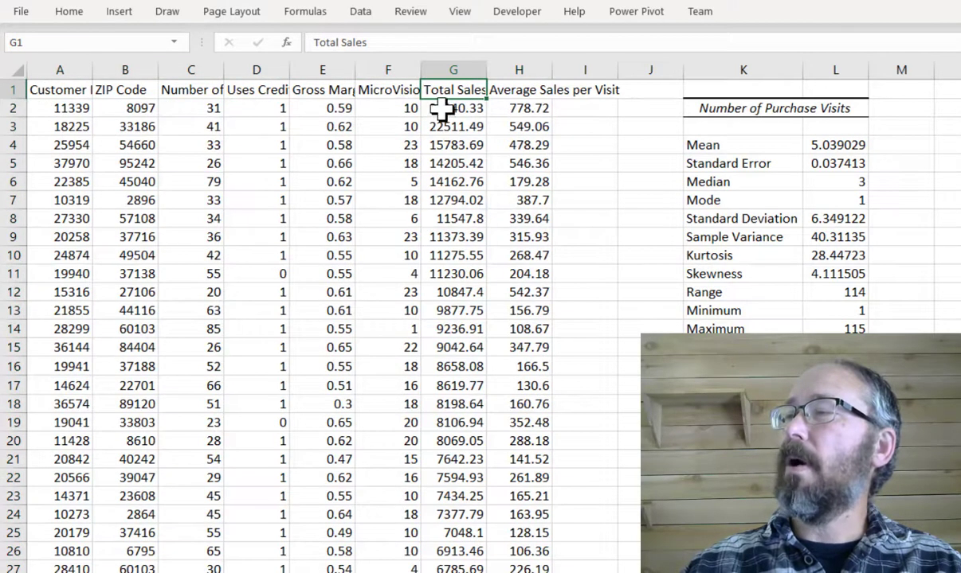
- Examine the largest Total Sales rows and their number of purchase visits
click(443, 110)
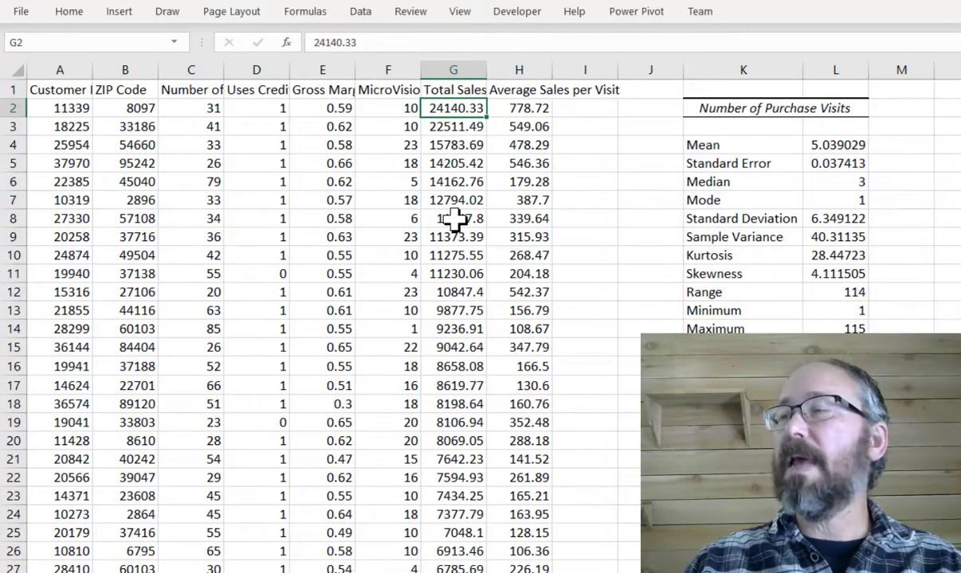
click(188, 109)
click(181, 128)
click(442, 130)
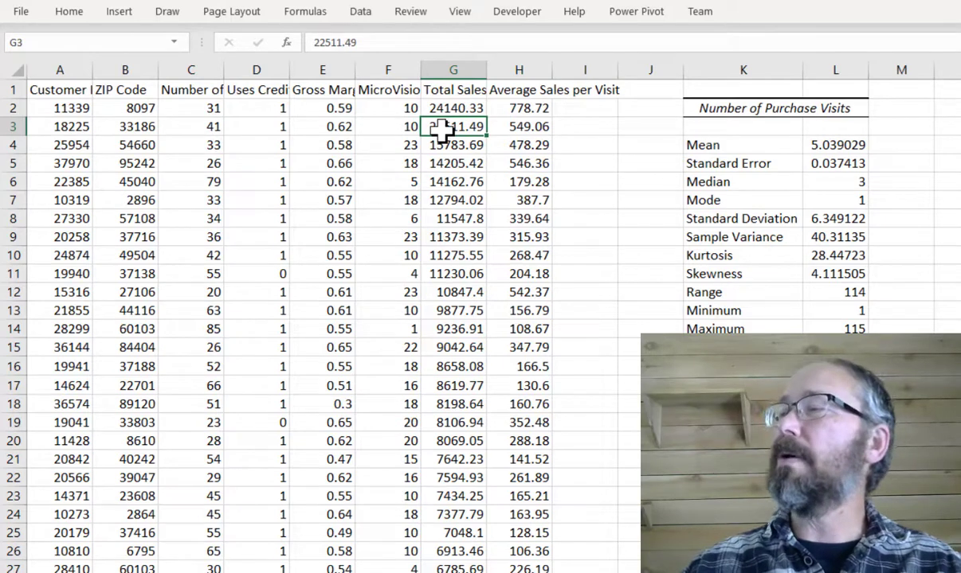
click(441, 90)
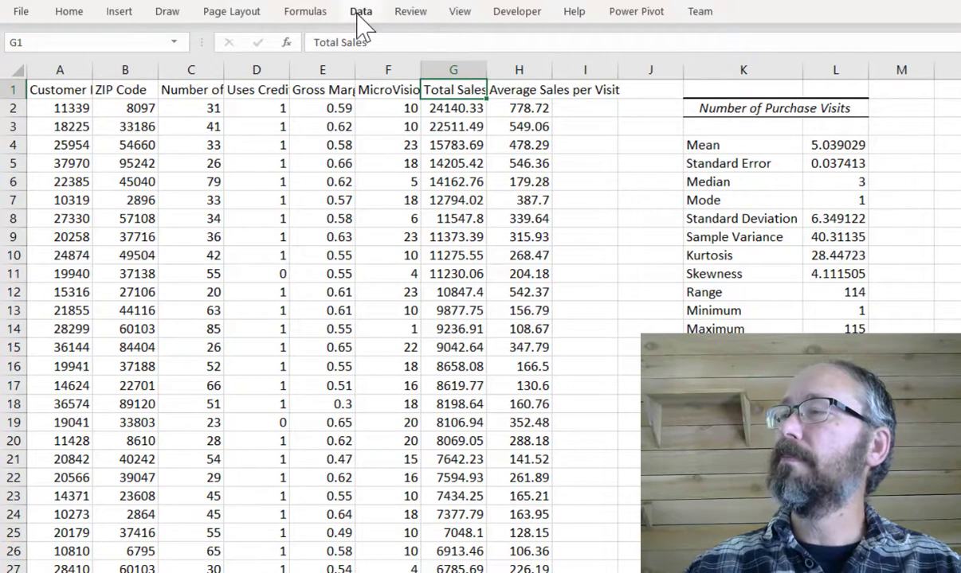
- Run Descriptive Statistics on Total Sales ($G$1:$G$28800) with labels in first row, outputting summary statistics to $K$34
click(360, 13)
click(928, 48)
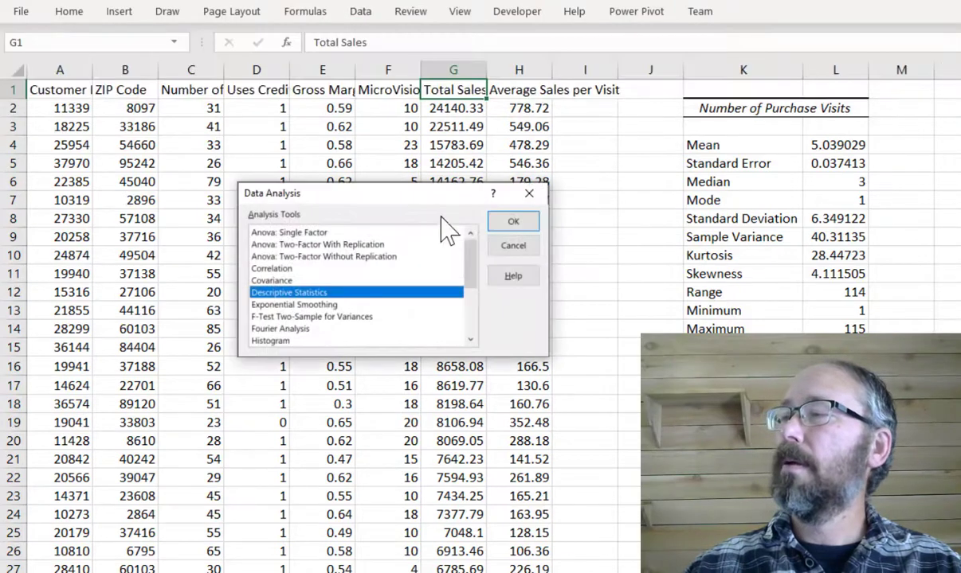
click(532, 223)
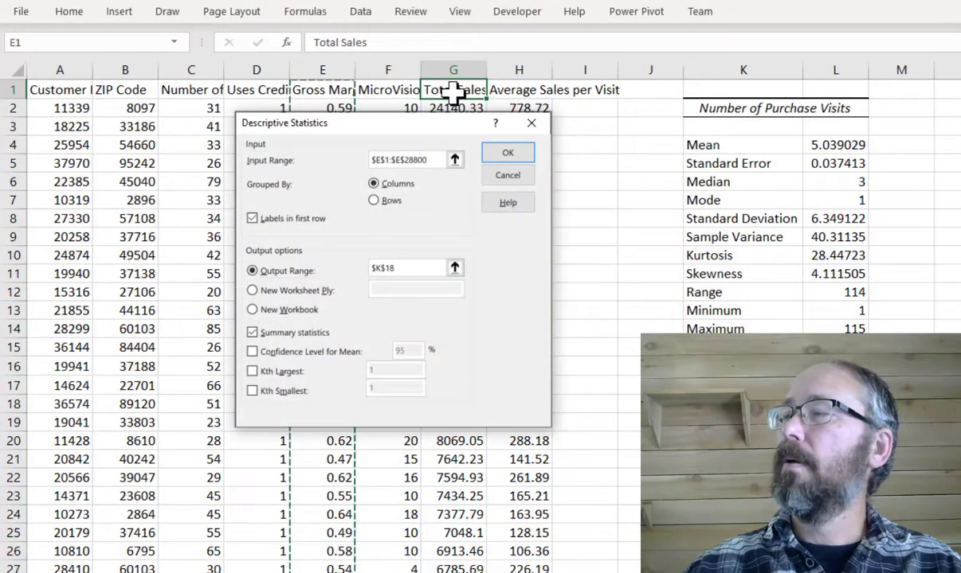
click(454, 93)
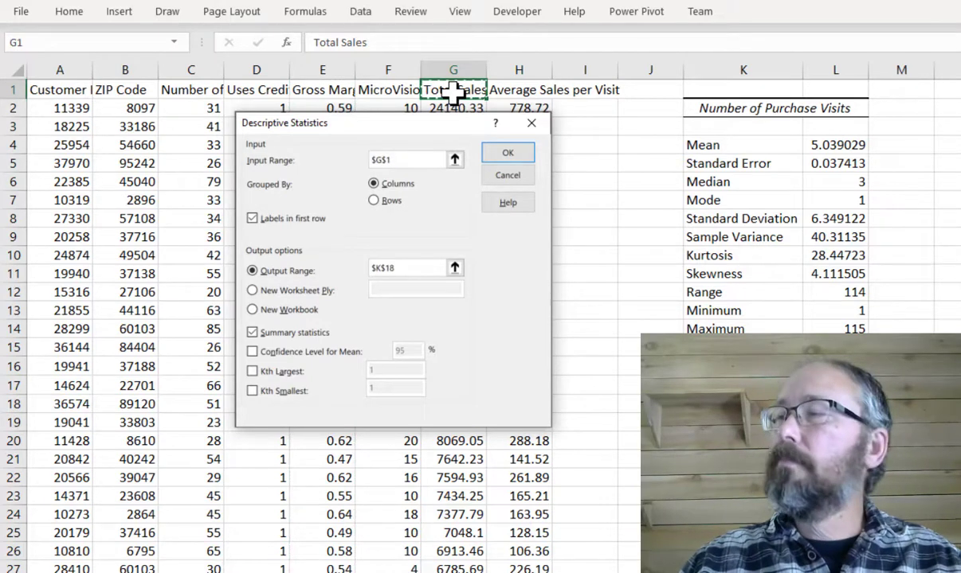
key(ctrl+shift+Down)
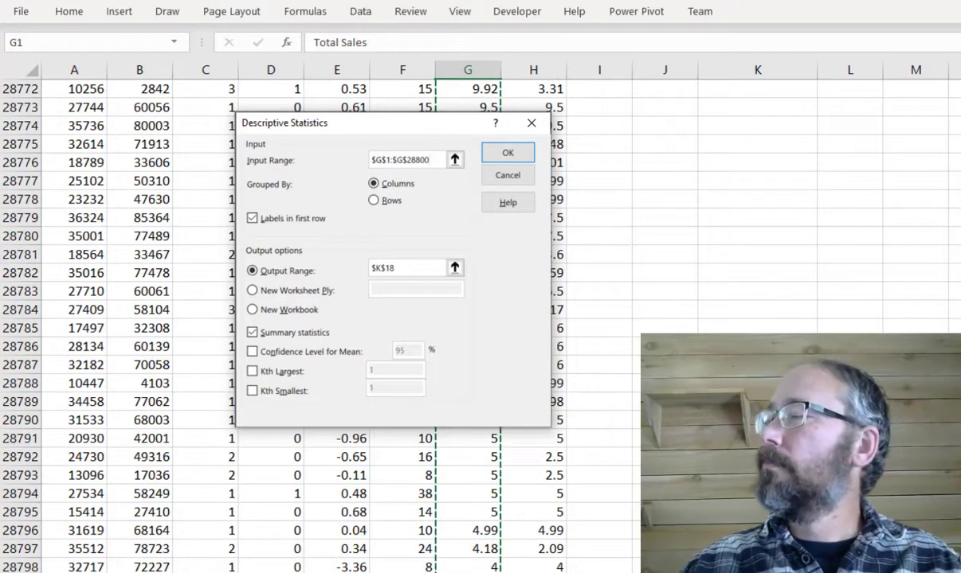
scroll(318, 318, up, 10)
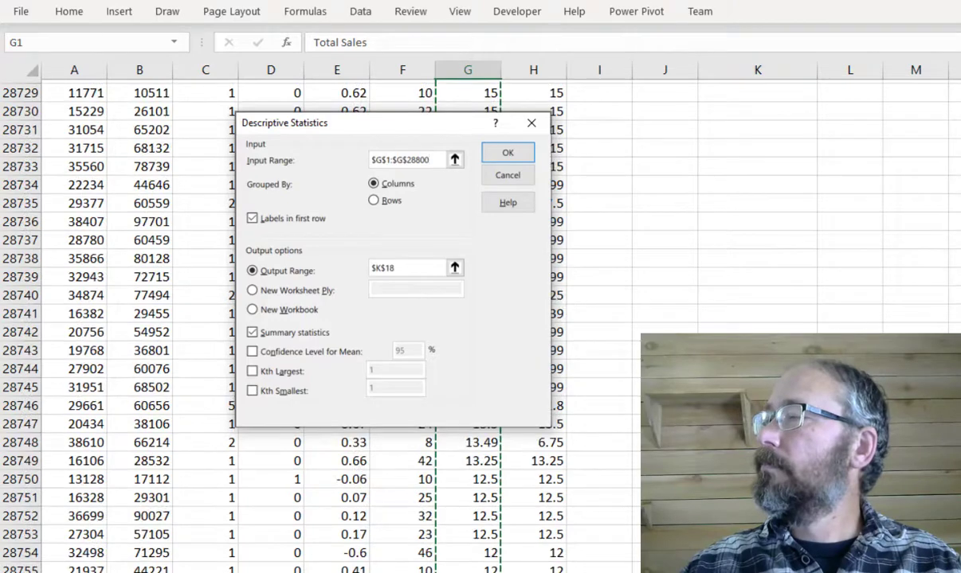
scroll(319, 318, up, 20)
scroll(783, 296, down, 5)
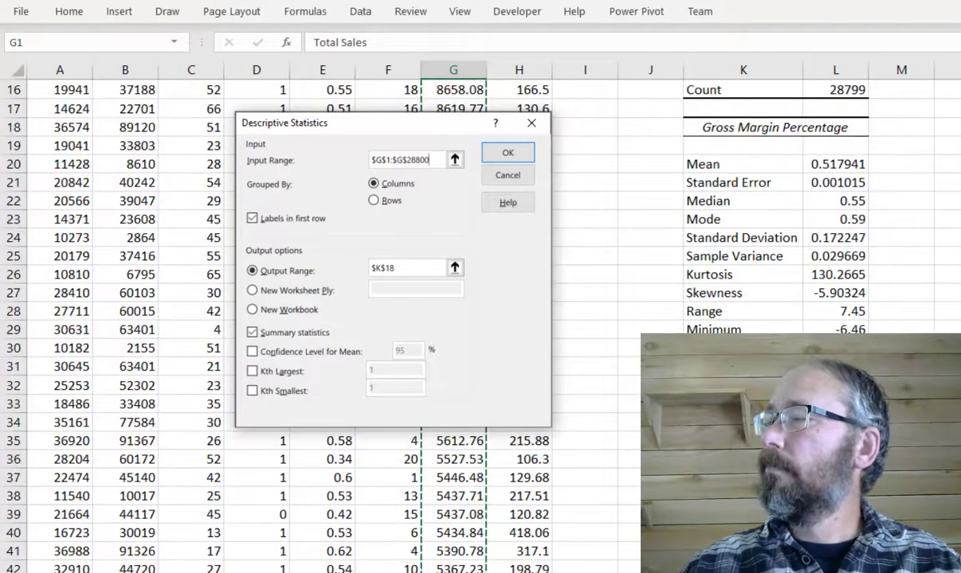
click(414, 268)
key(BackSpace)
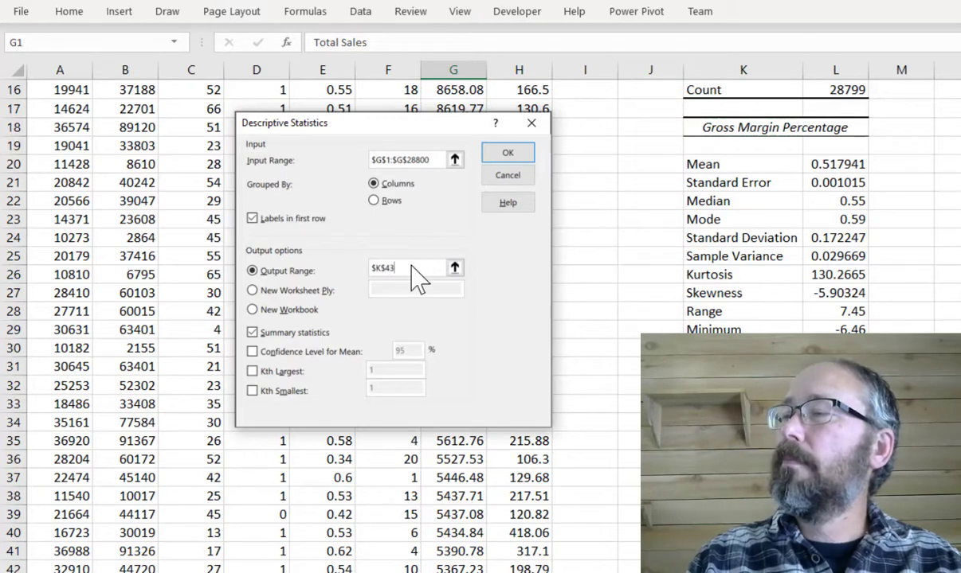
text(34)
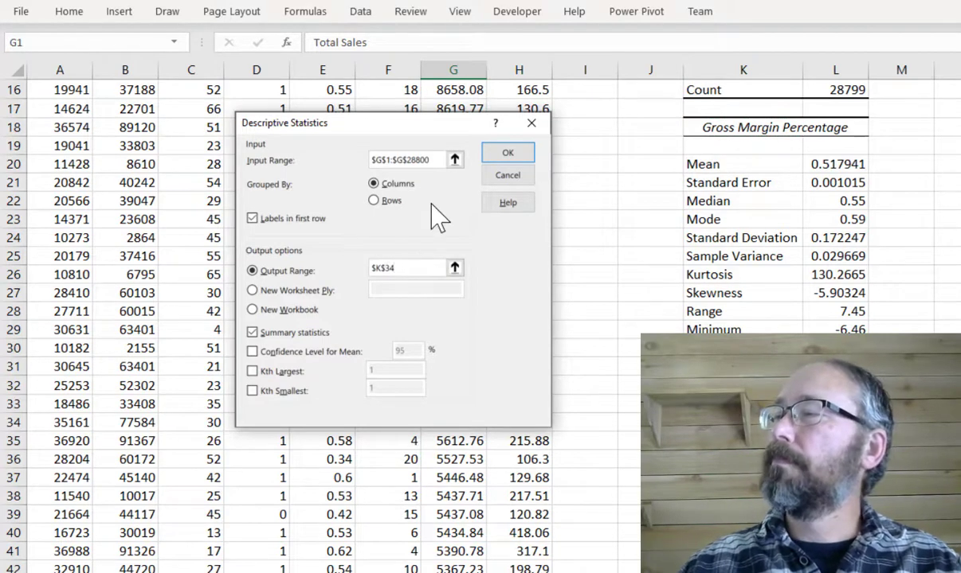
click(507, 154)
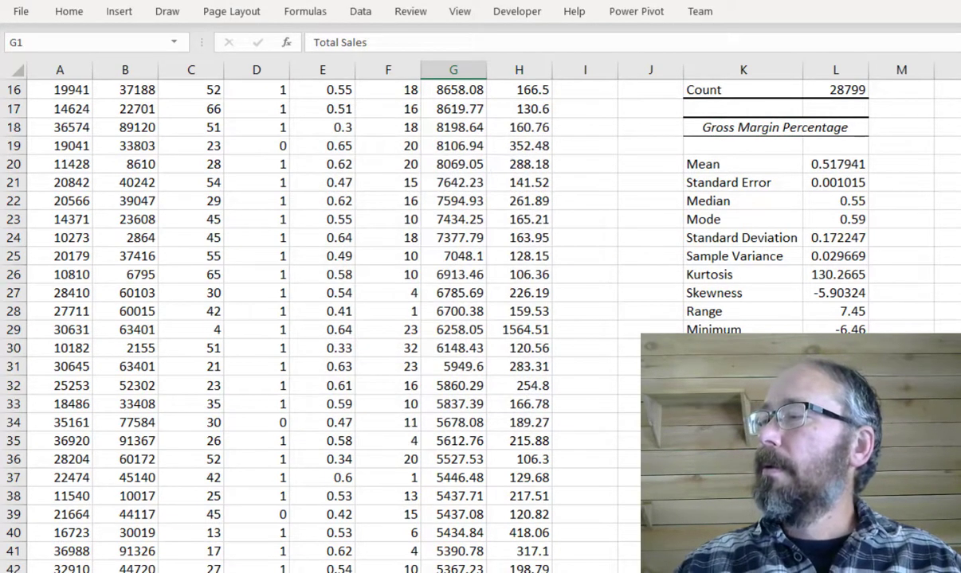
- Review the Total Sales descriptive statistics, including mean, median, mode, range, minimum and maximum
scroll(802, 273, down, 4)
click(790, 253)
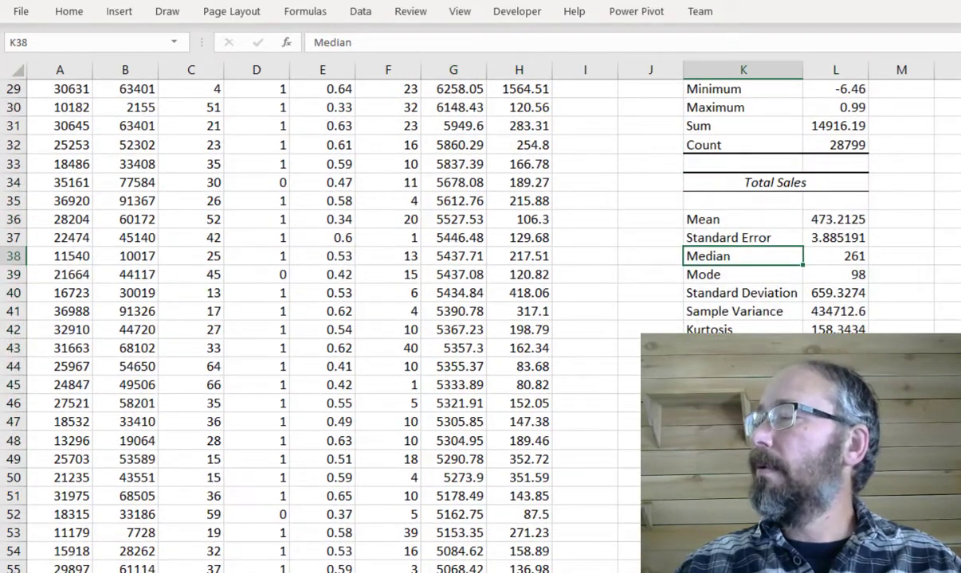
scroll(561, 275, right, 5)
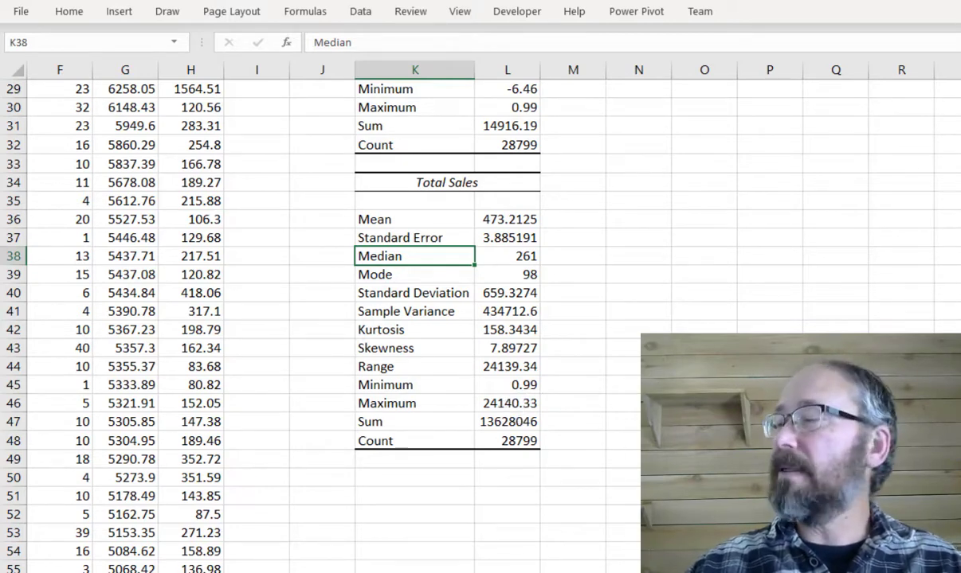
scroll(548, 446, left, 5)
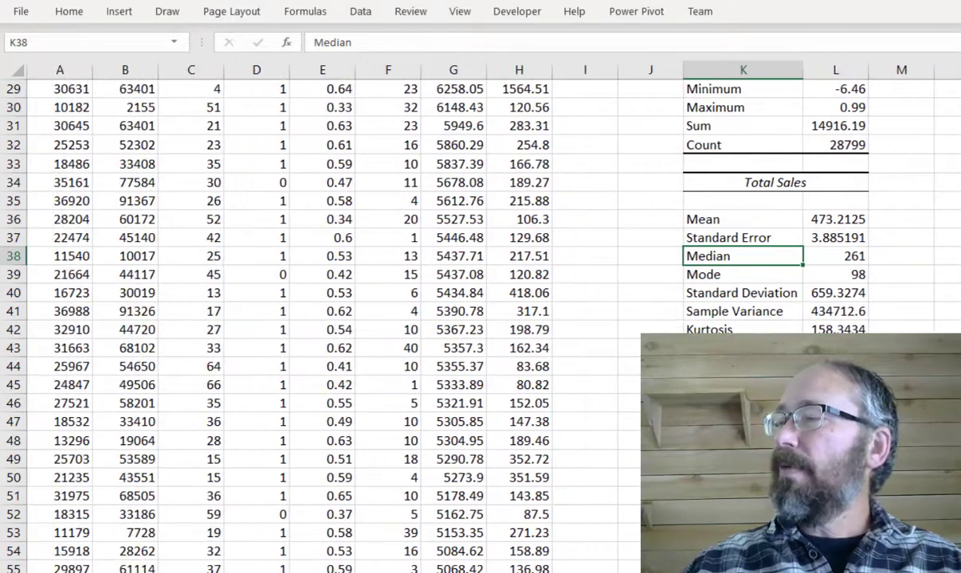
scroll(535, 299, up, 9)
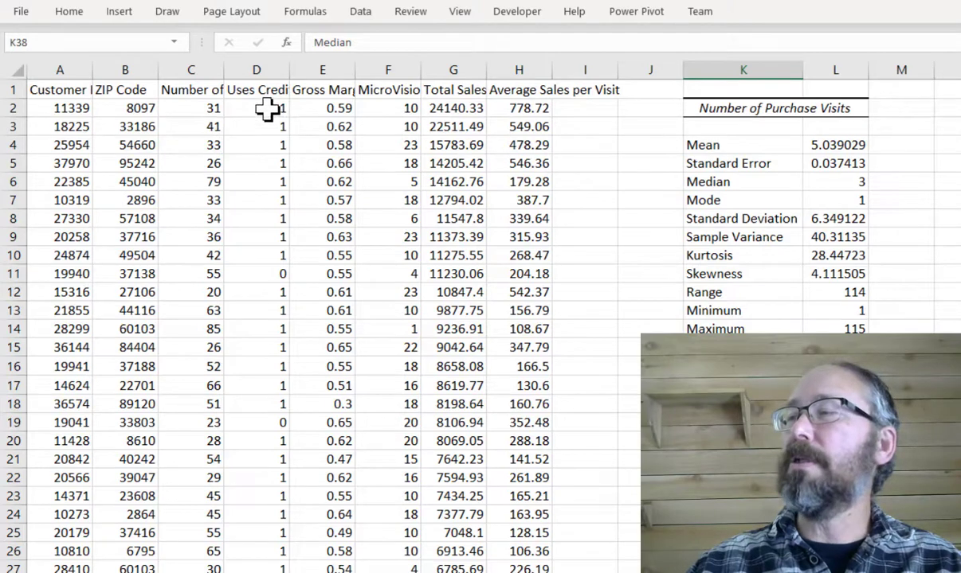
- Select the Total Sales column and insert a box and whisker chart of it
click(456, 90)
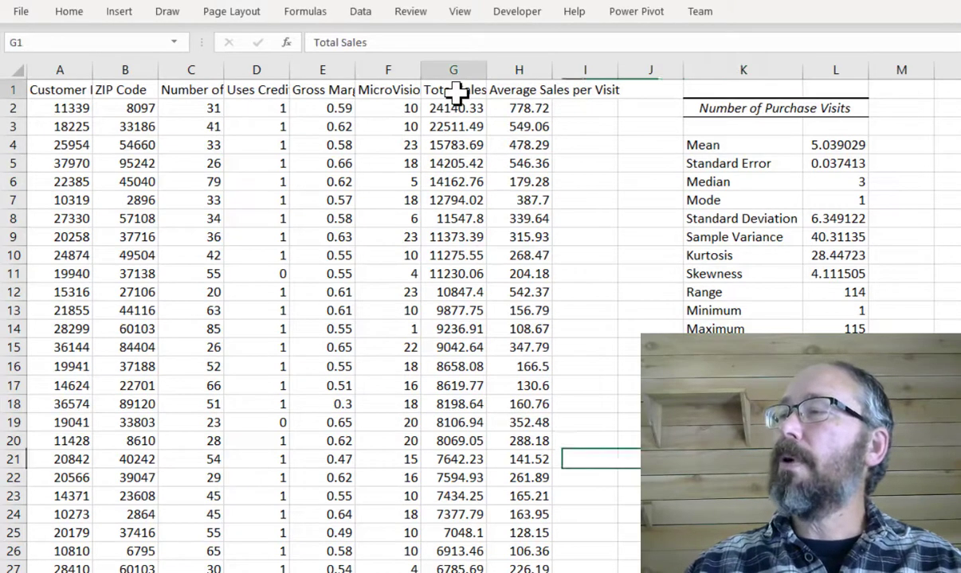
key(ctrl+shift+Down)
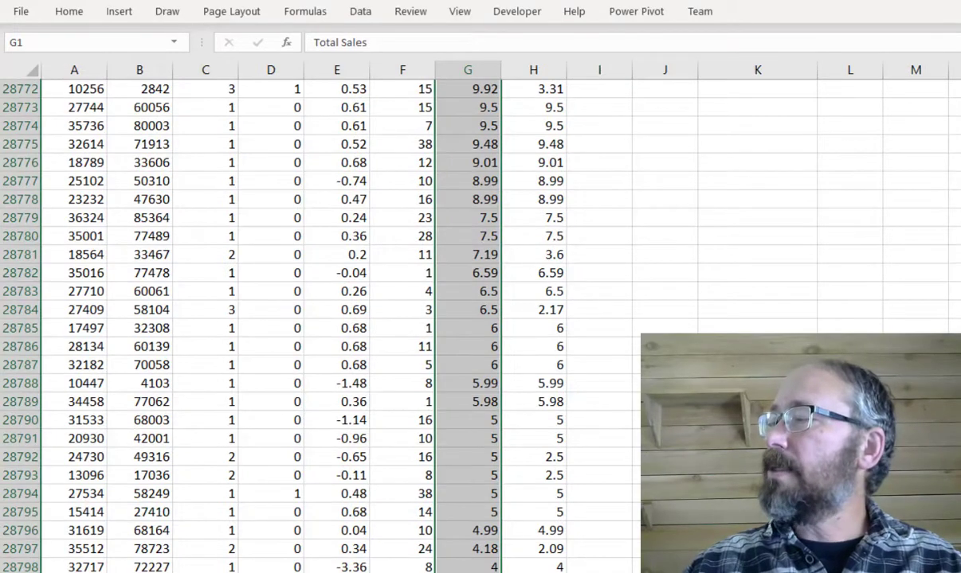
drag(956, 549, 956, 89)
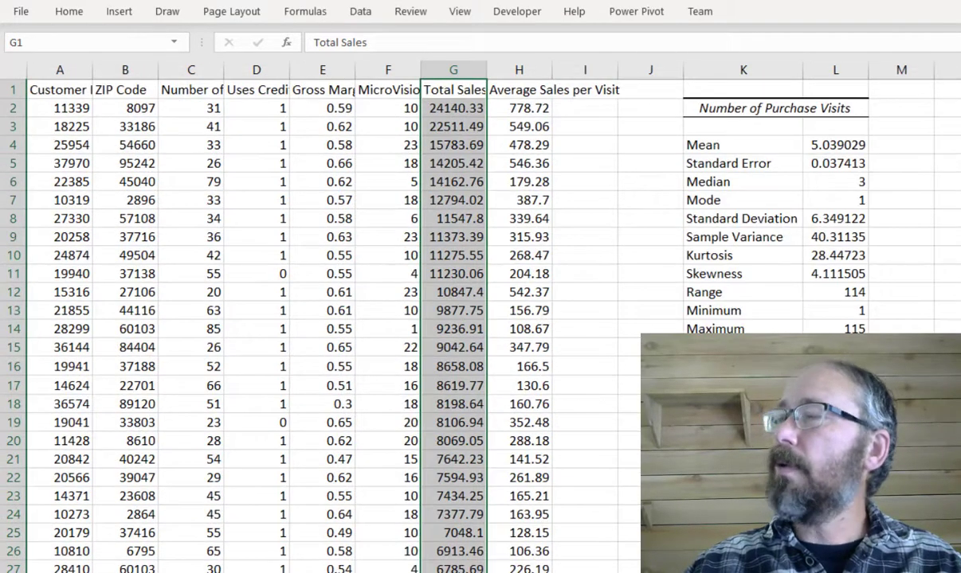
click(119, 13)
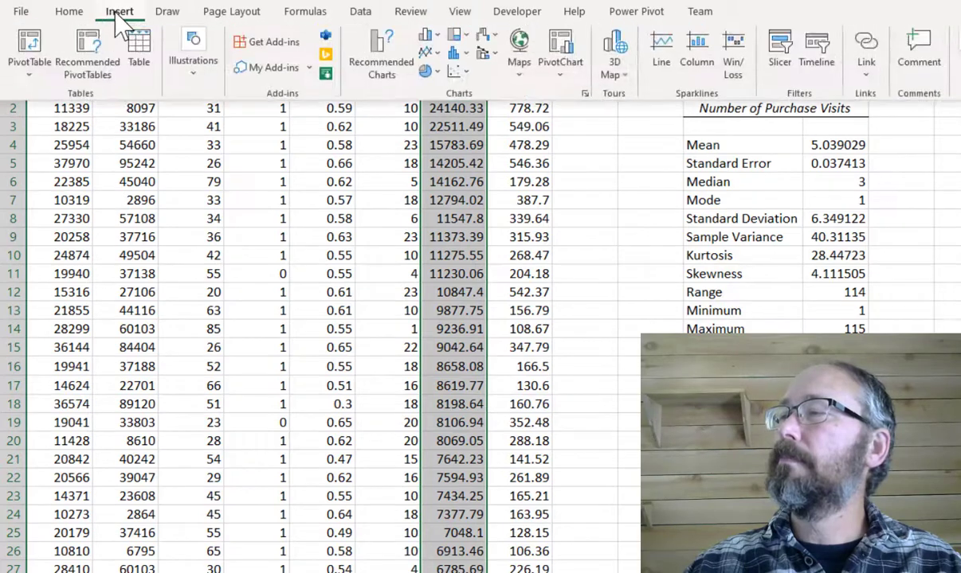
click(455, 53)
click(470, 188)
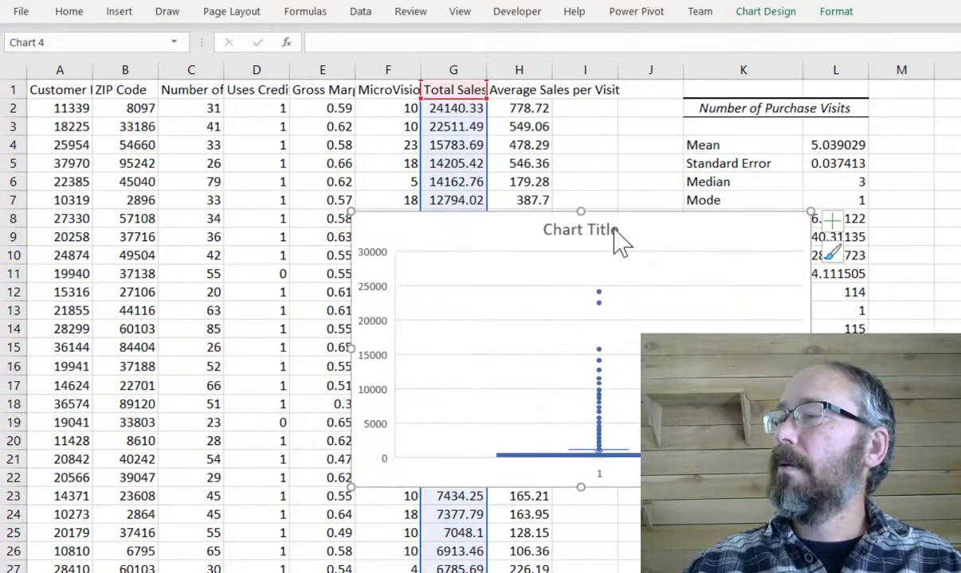
- Move the chart up and set its horizontal axis labels to the credit card column range $D$2:$D$28800
drag(673, 227, 643, 118)
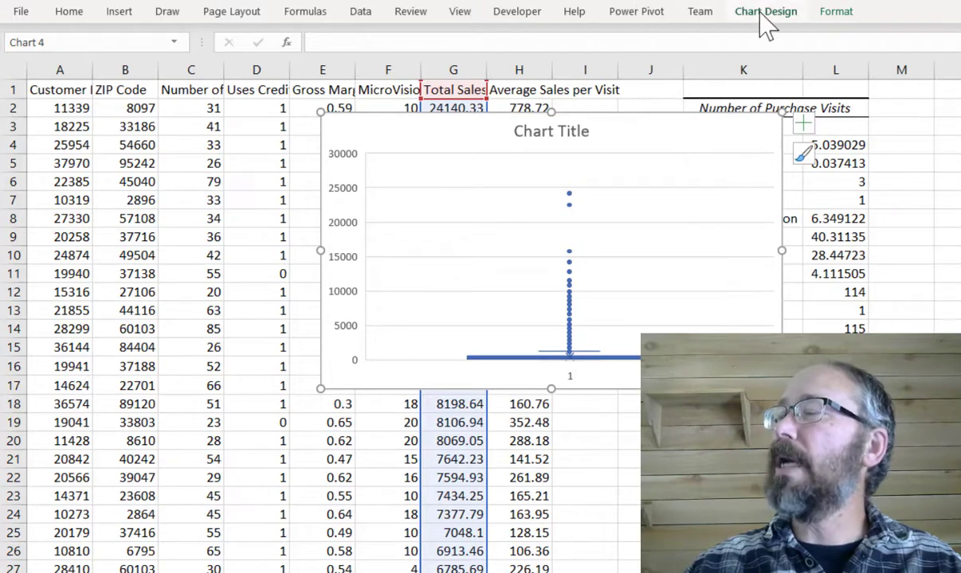
click(762, 14)
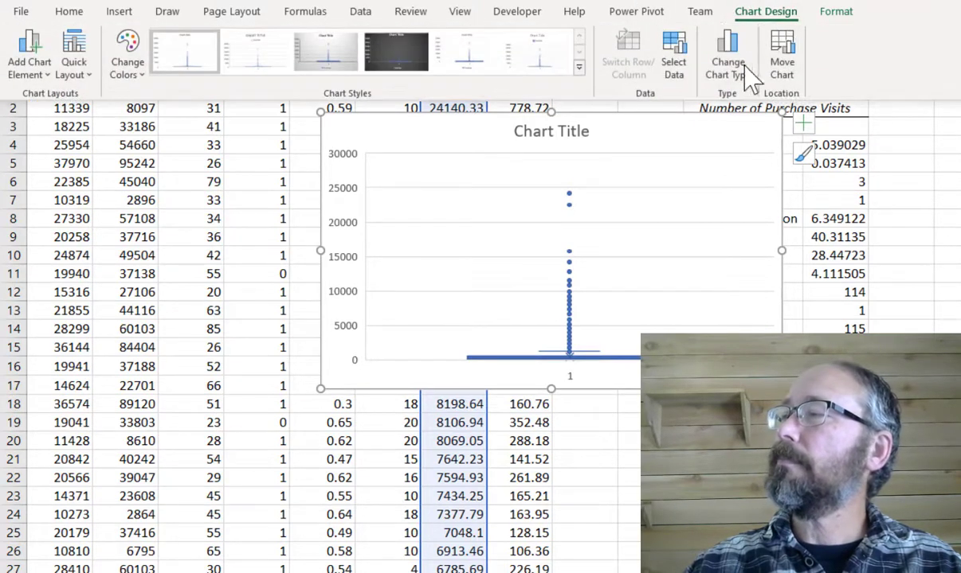
click(683, 75)
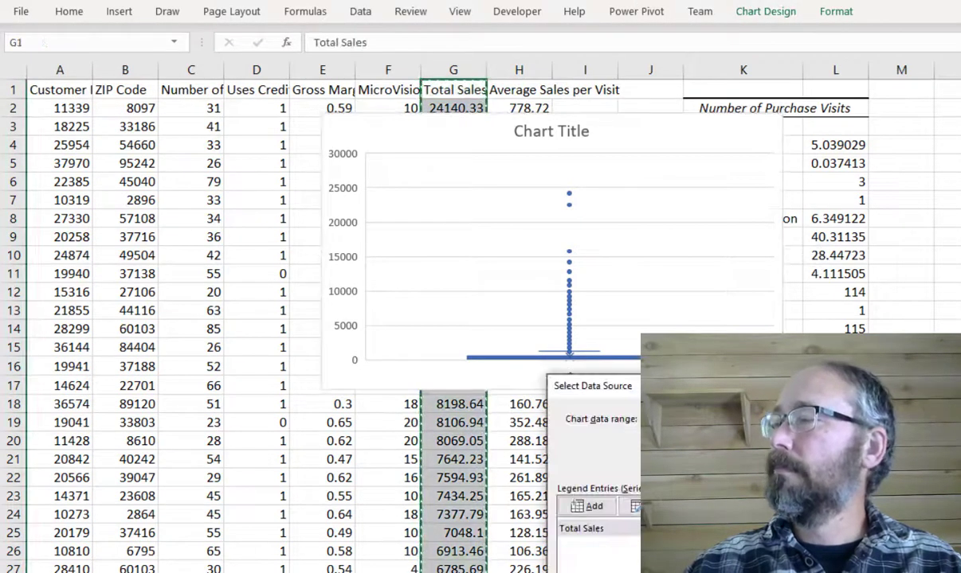
click(796, 507)
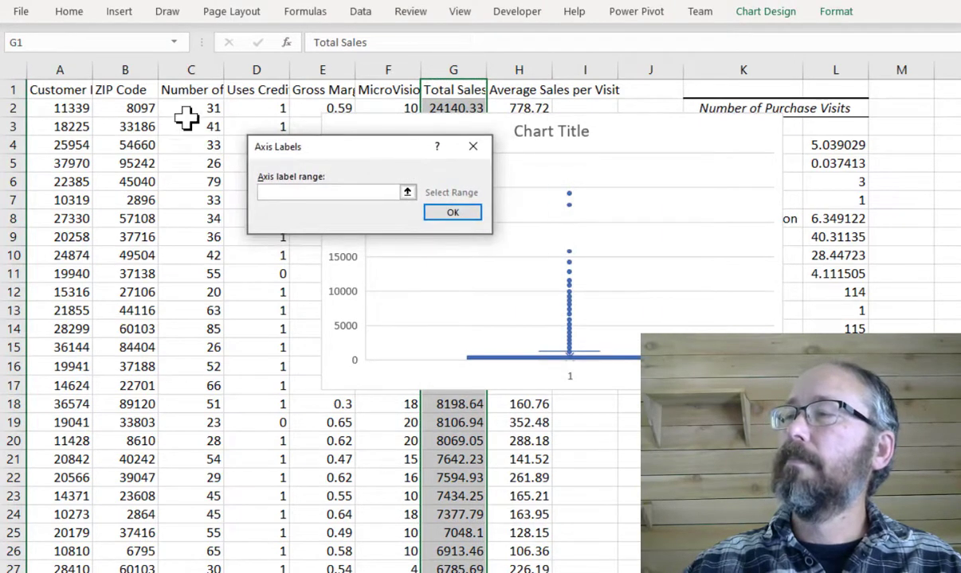
click(263, 107)
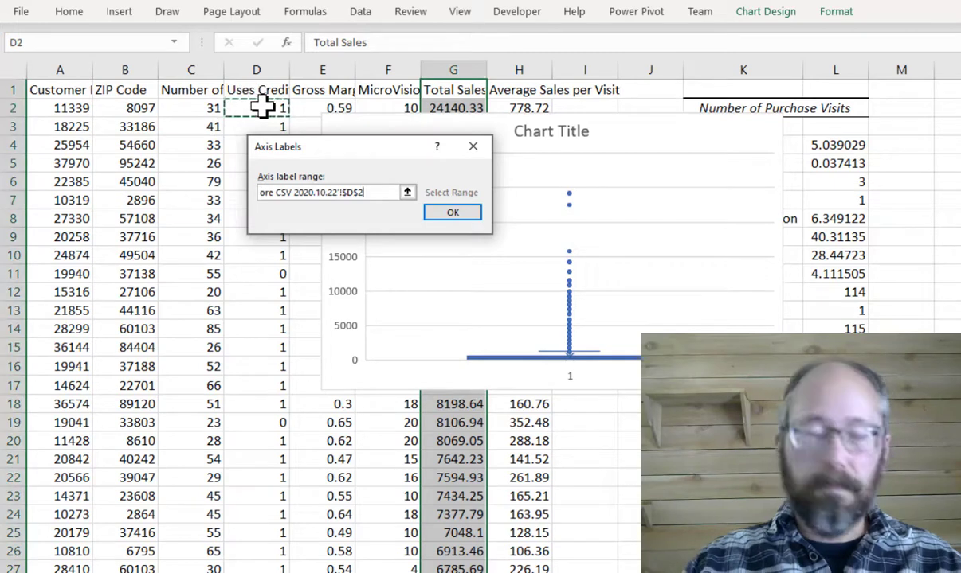
key(ctrl+shift+Down)
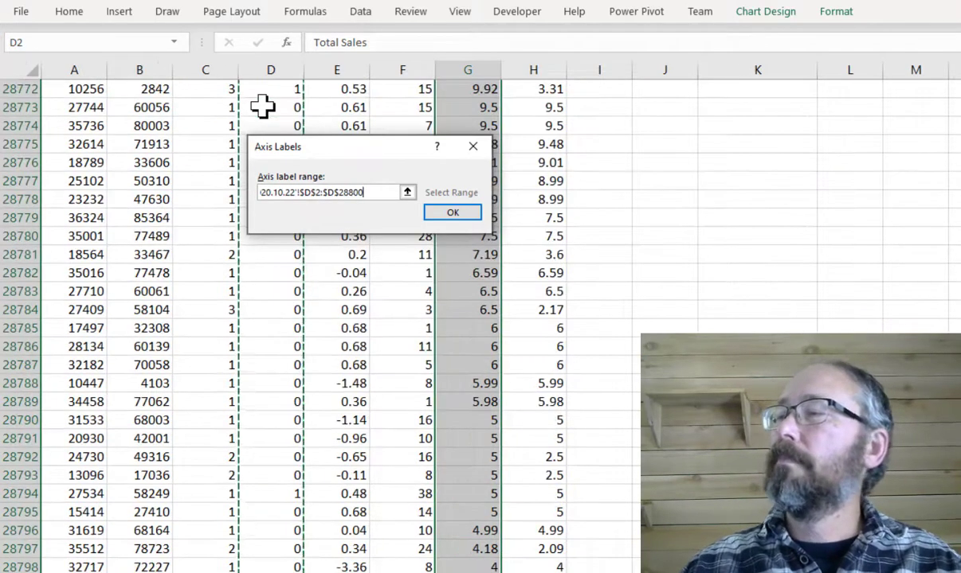
click(453, 212)
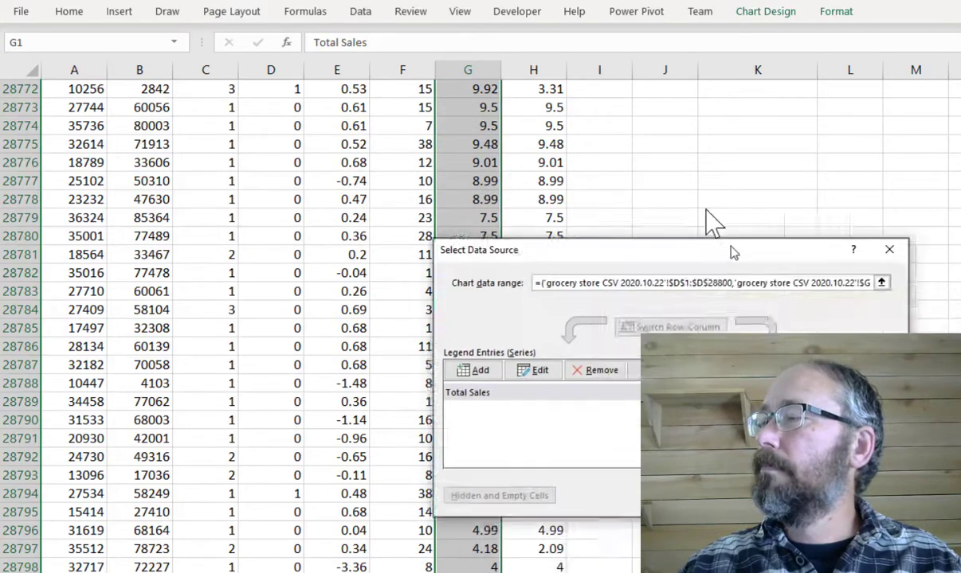
click(728, 353)
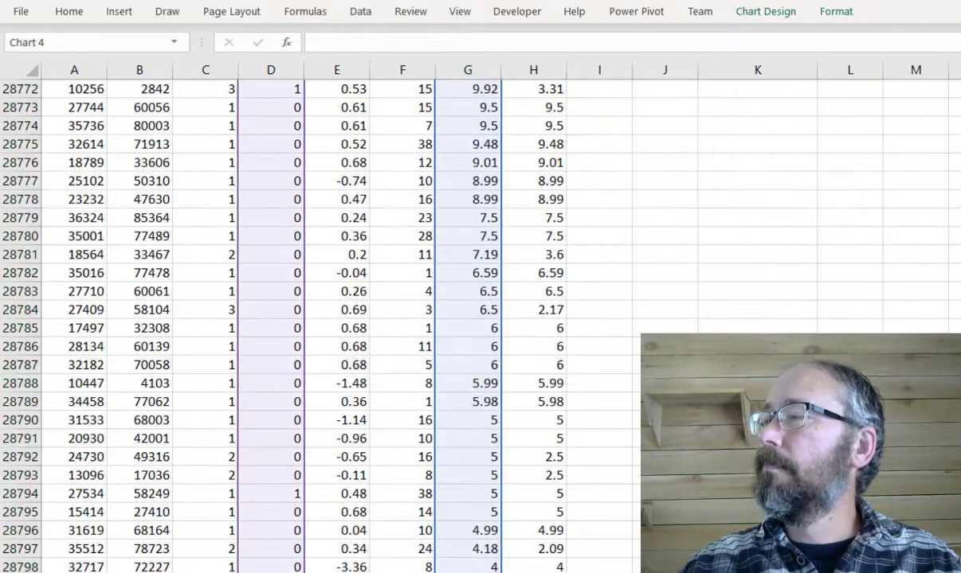
- Move the chart left beside the data and retitle it Total Sales & Credit Card
scroll(478, 319, up, 20)
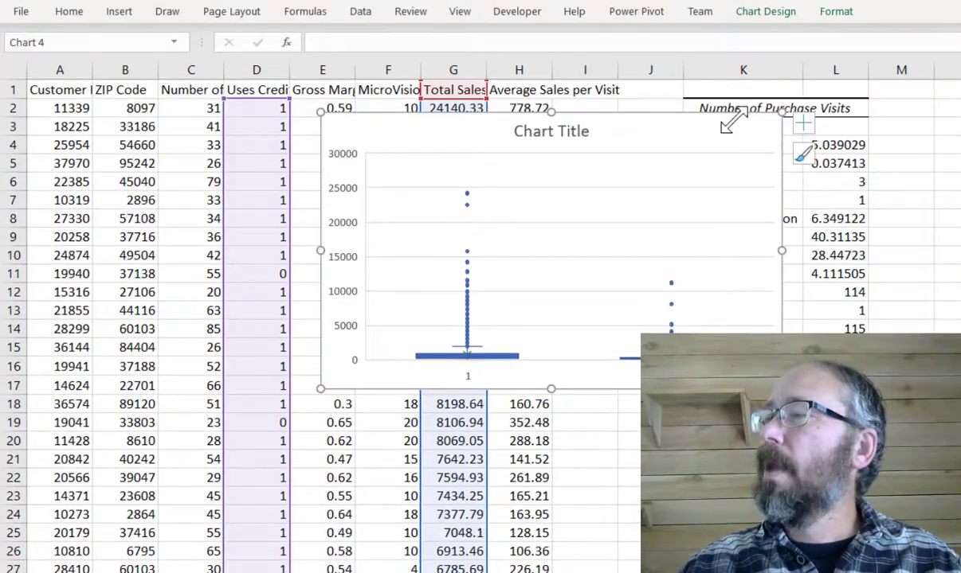
drag(650, 118, 466, 155)
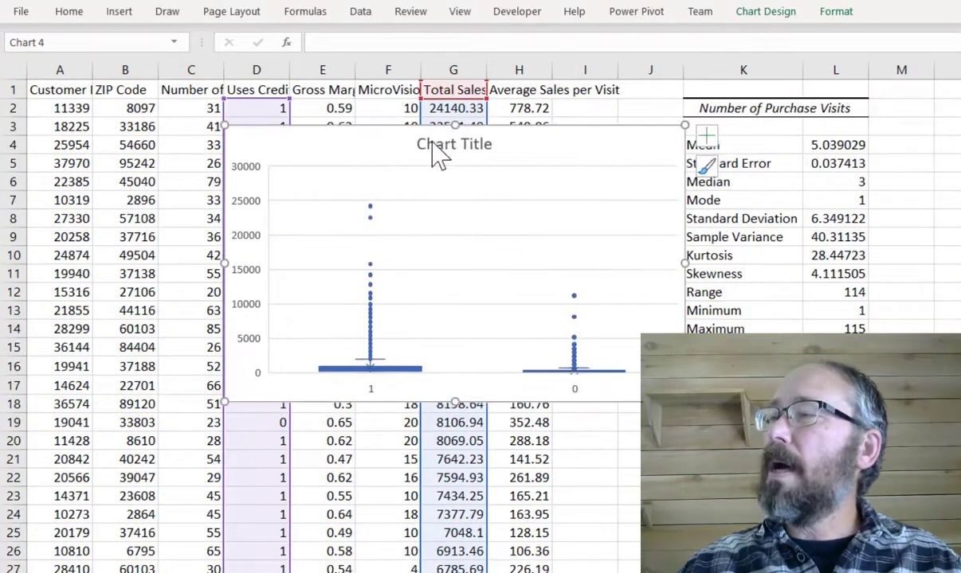
click(431, 142)
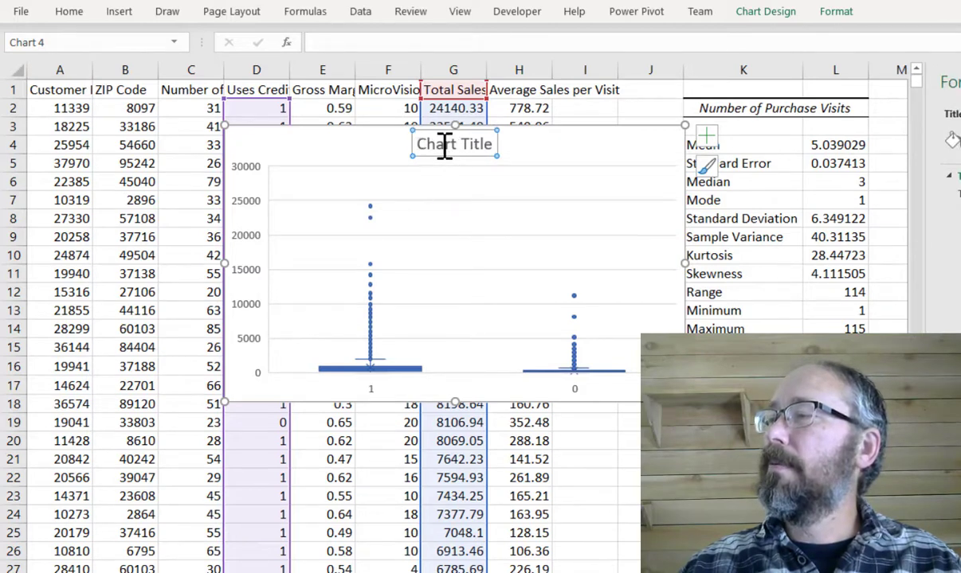
triple_click(443, 146)
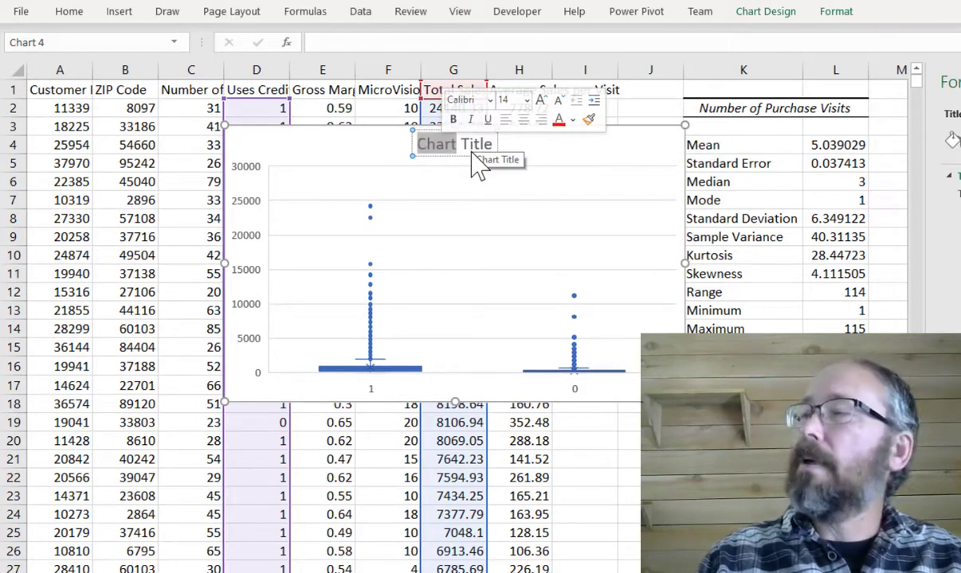
text(total)
key(BackSpace)
key(BackSpace)
key(BackSpace)
key(BackSpace)
key(BackSpace)
key(BackSpace)
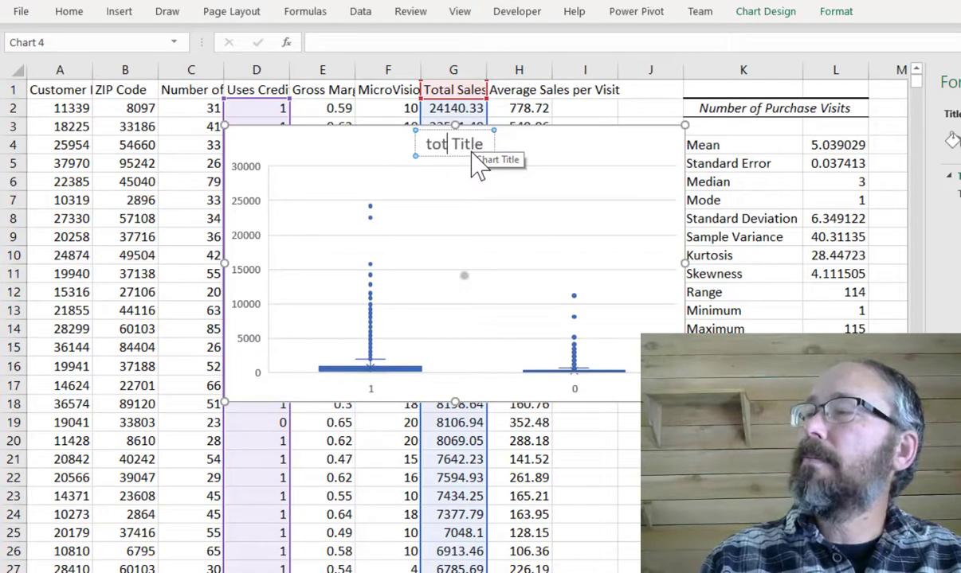
text(otal Sales )
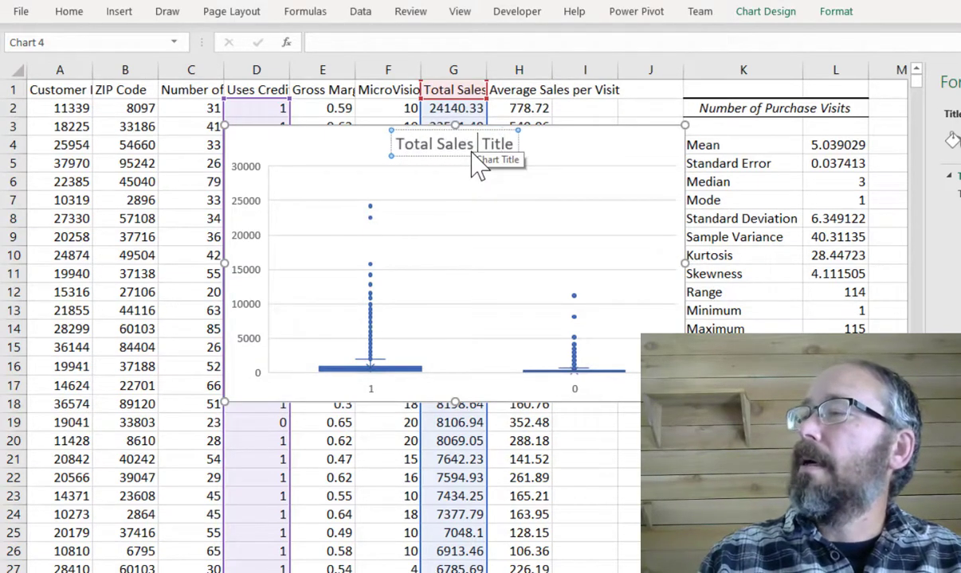
text(& C)
text(redit Card)
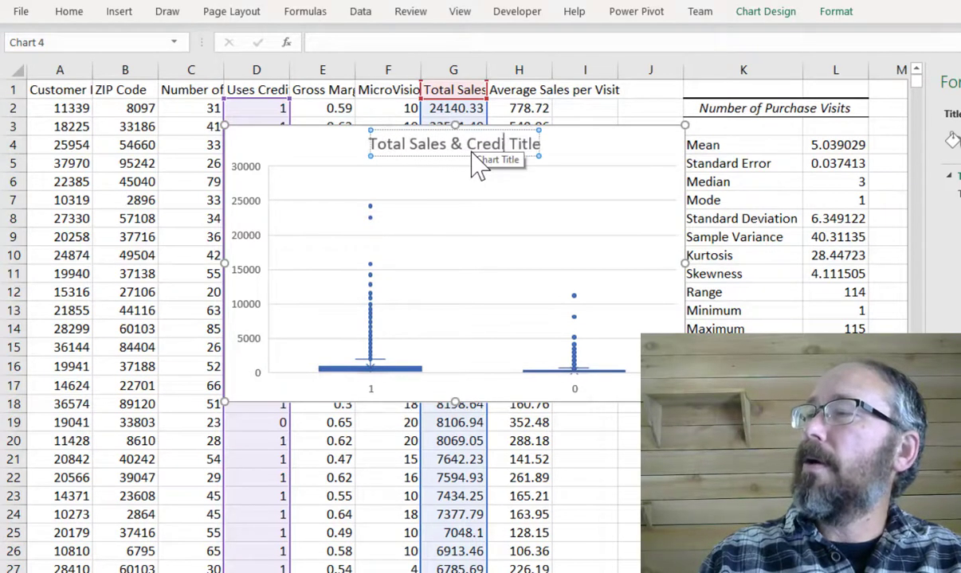
key(Delete)
key(Delete)
key(Delete)
key(Delete)
key(Delete)
key(Delete)
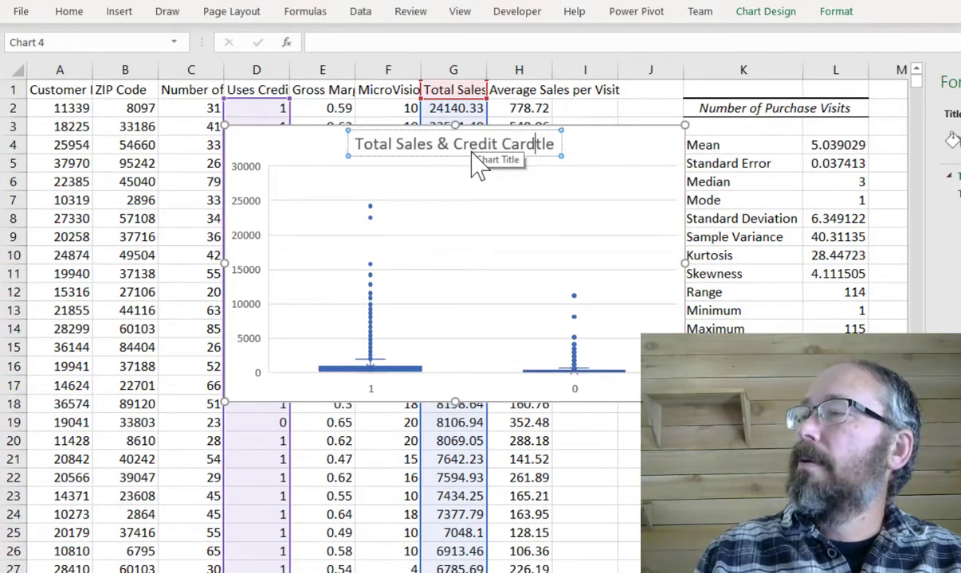
click(601, 139)
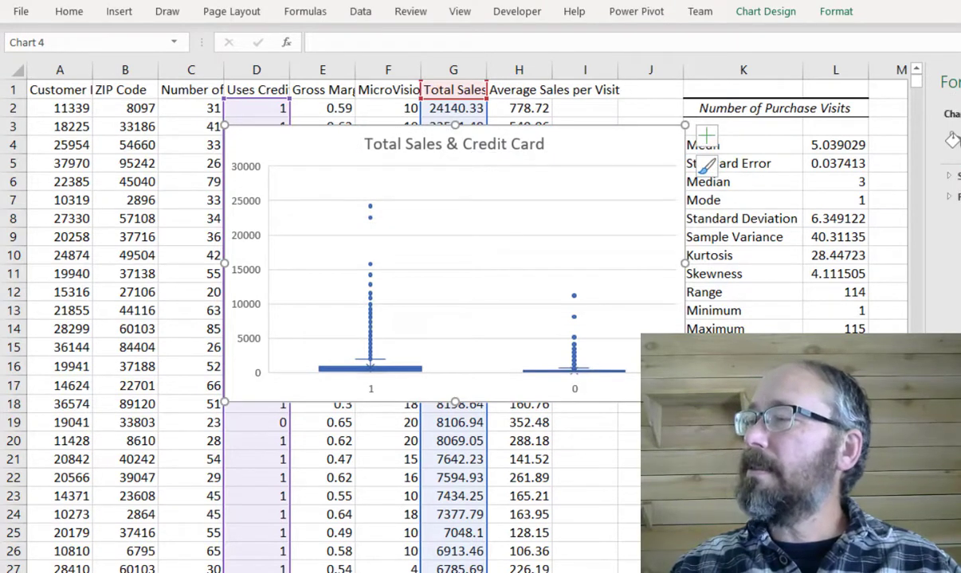
click(958, 82)
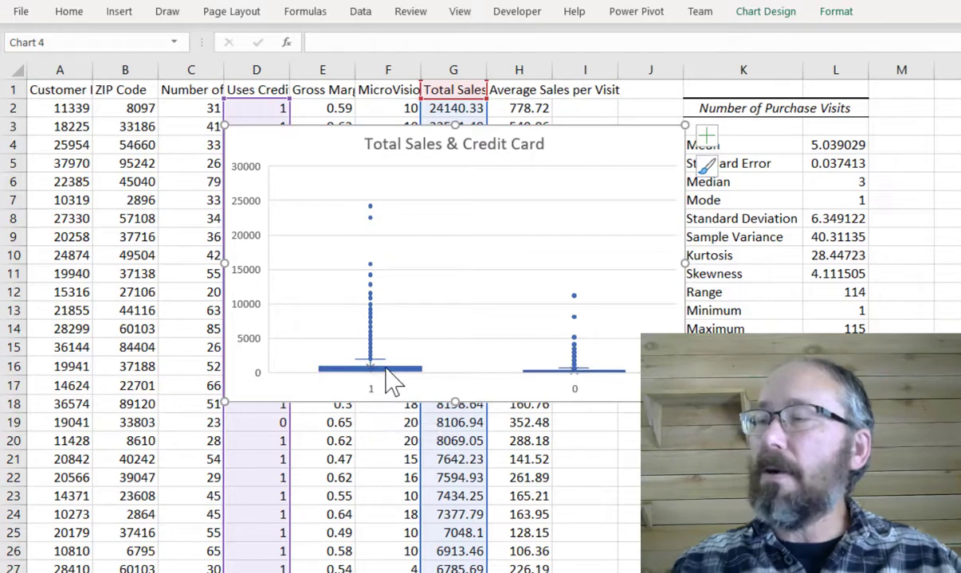
- Set the chart's vertical axis maximum bound to 3000
mouse_move(392, 382)
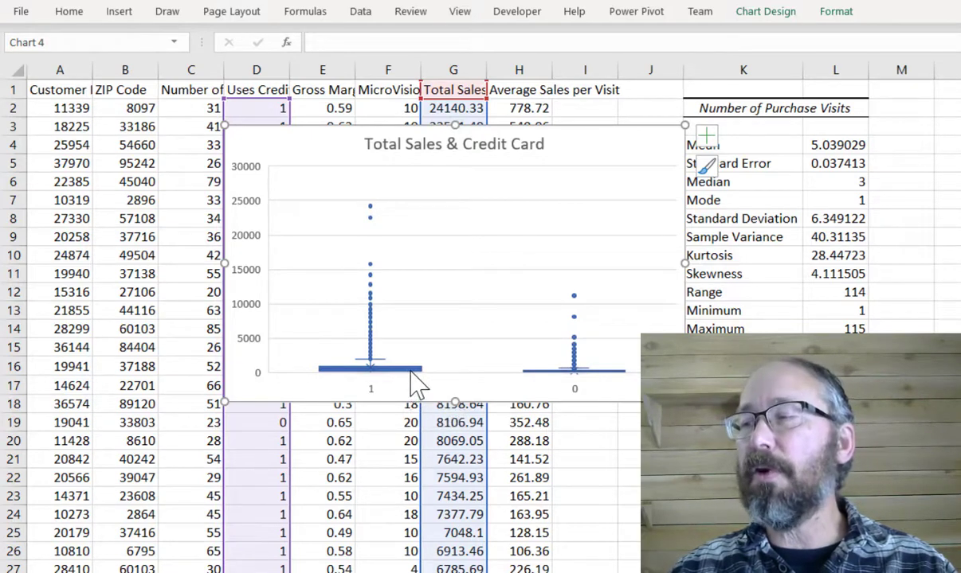
mouse_move(421, 369)
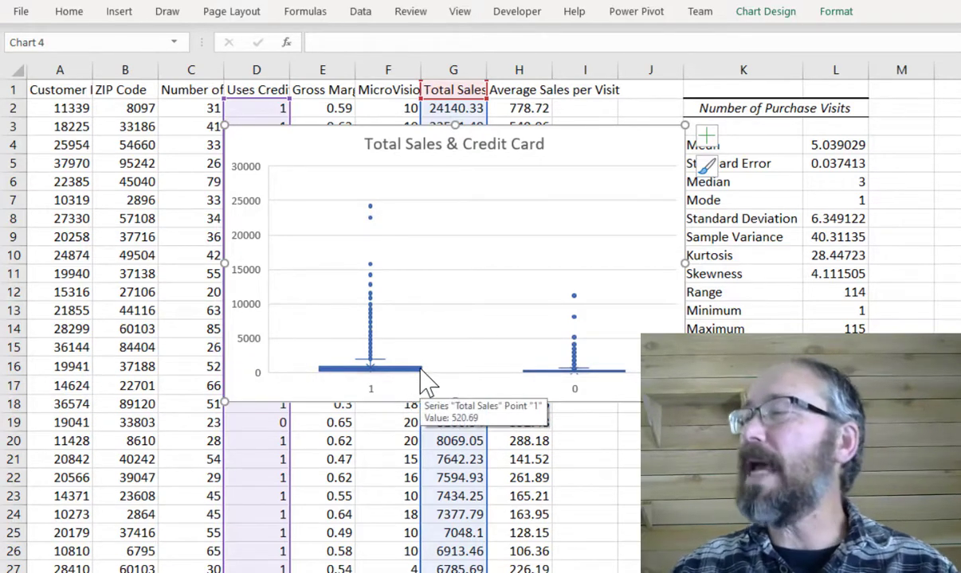
double_click(593, 132)
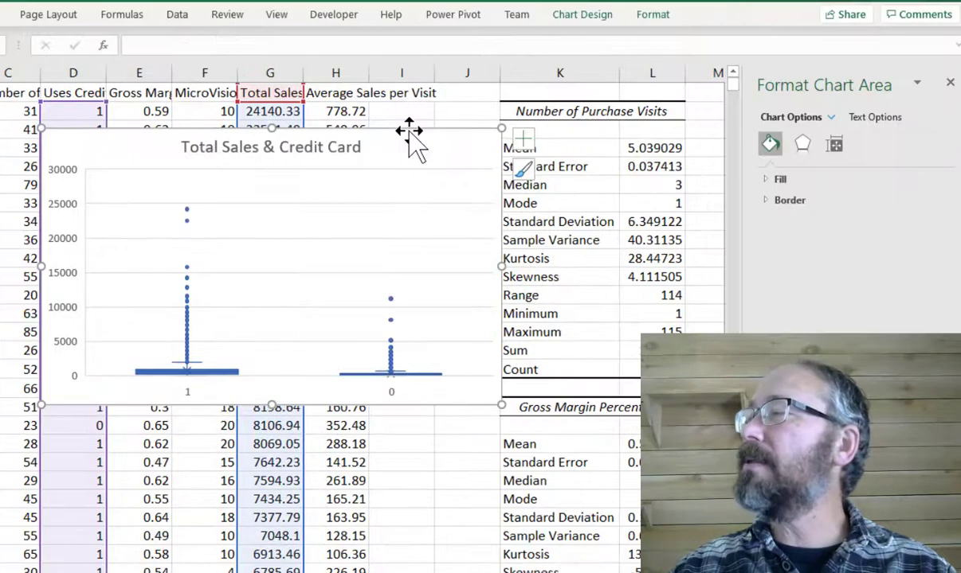
click(830, 117)
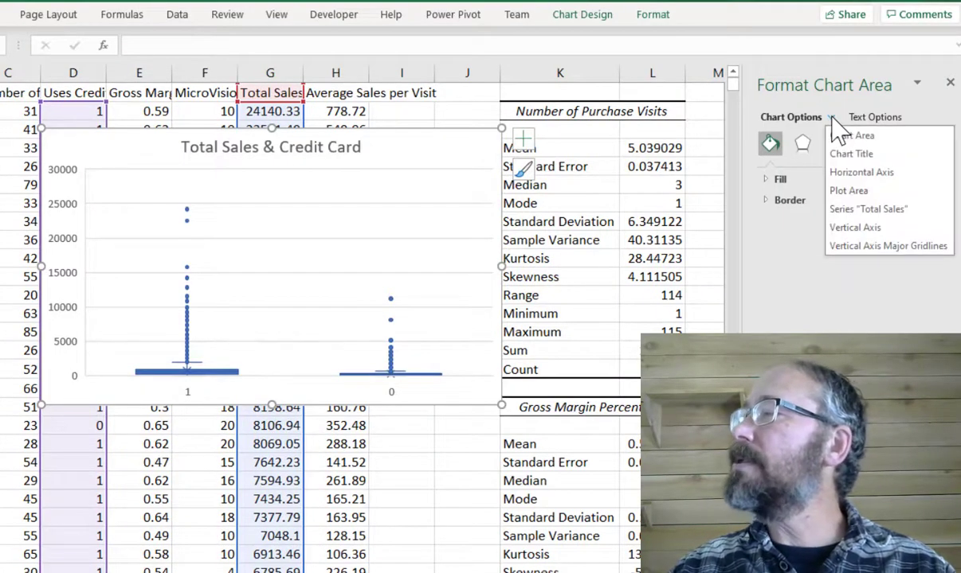
click(856, 227)
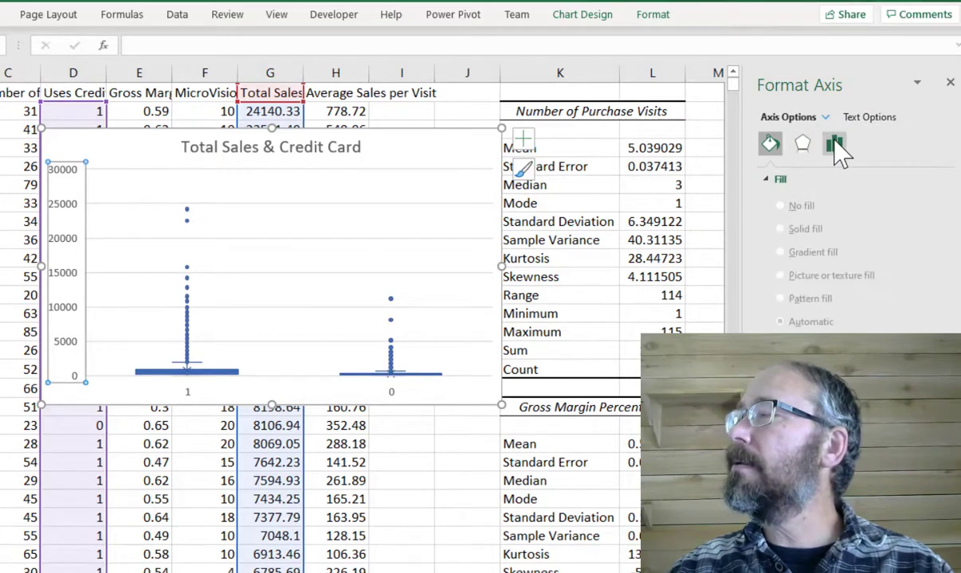
click(834, 143)
click(778, 186)
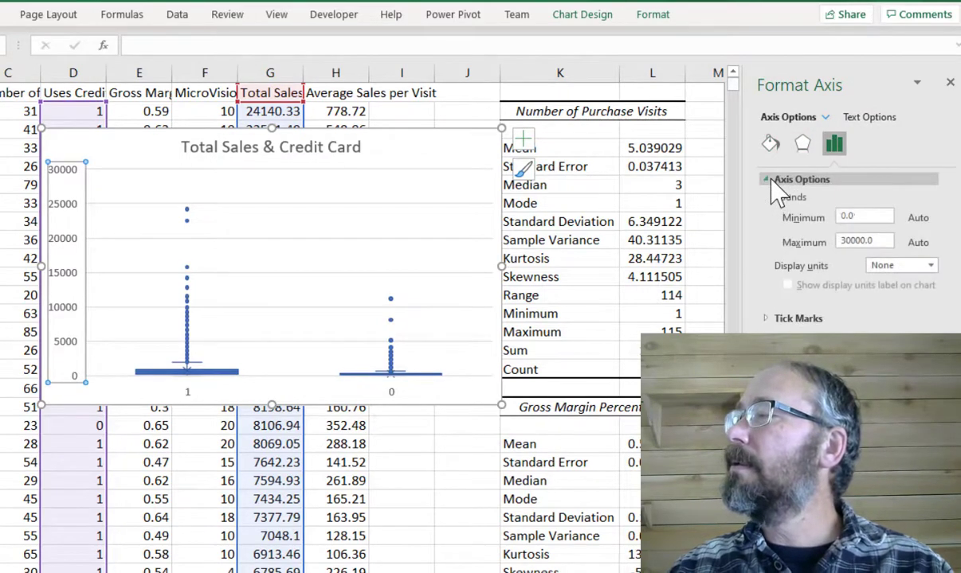
drag(880, 240, 839, 242)
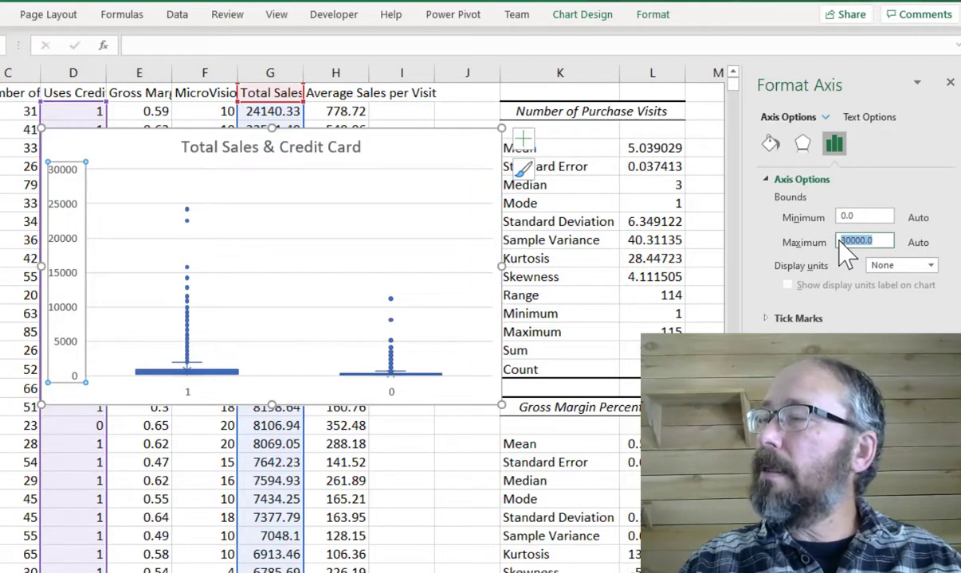
text(3)
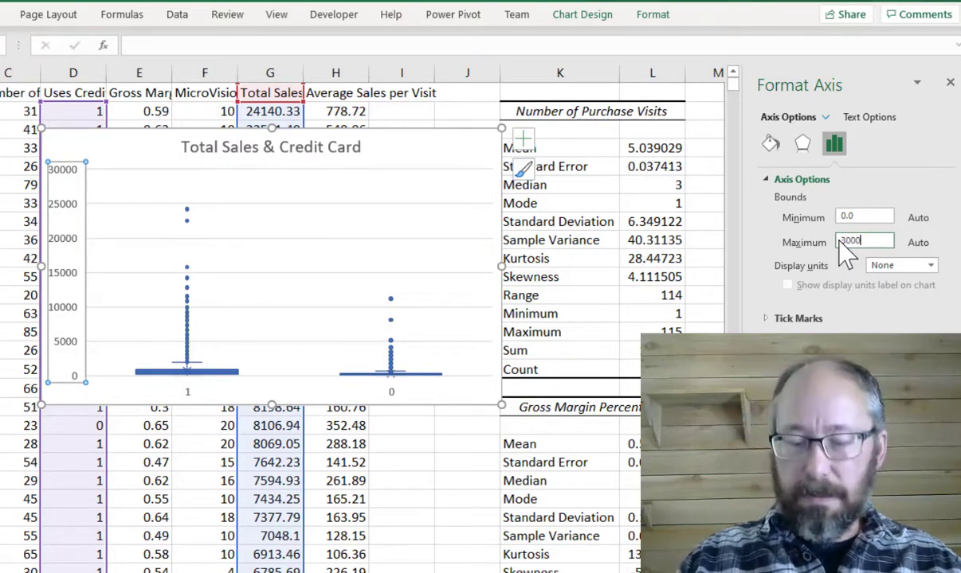
text(000)
key(Return)
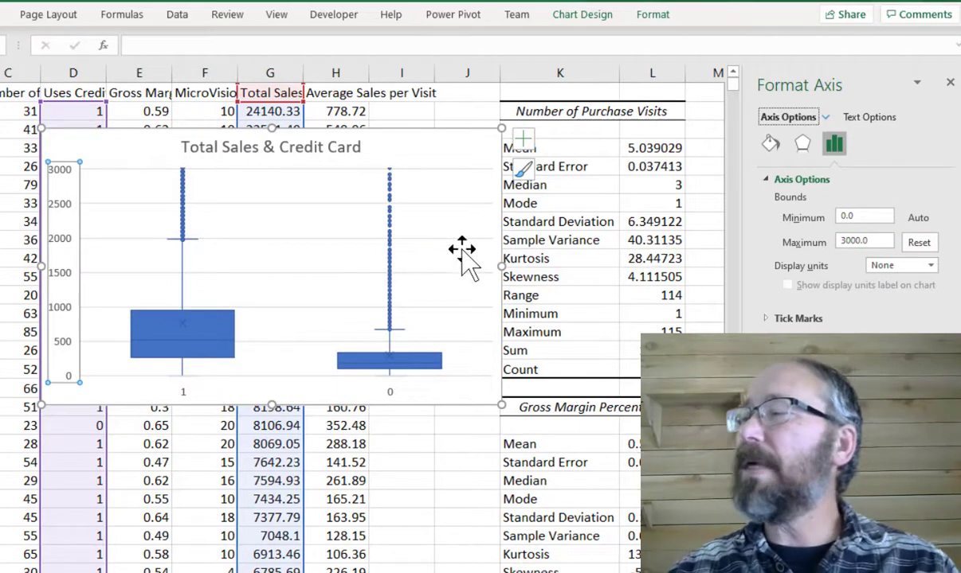
click(949, 82)
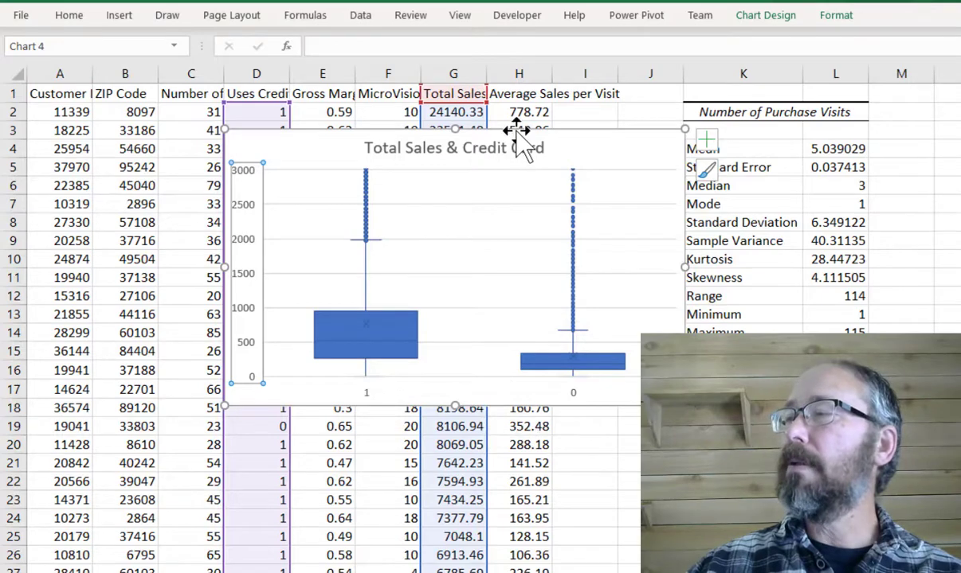
- Move the chart out to the right, clear of the data and statistics table
drag(502, 129, 960, 122)
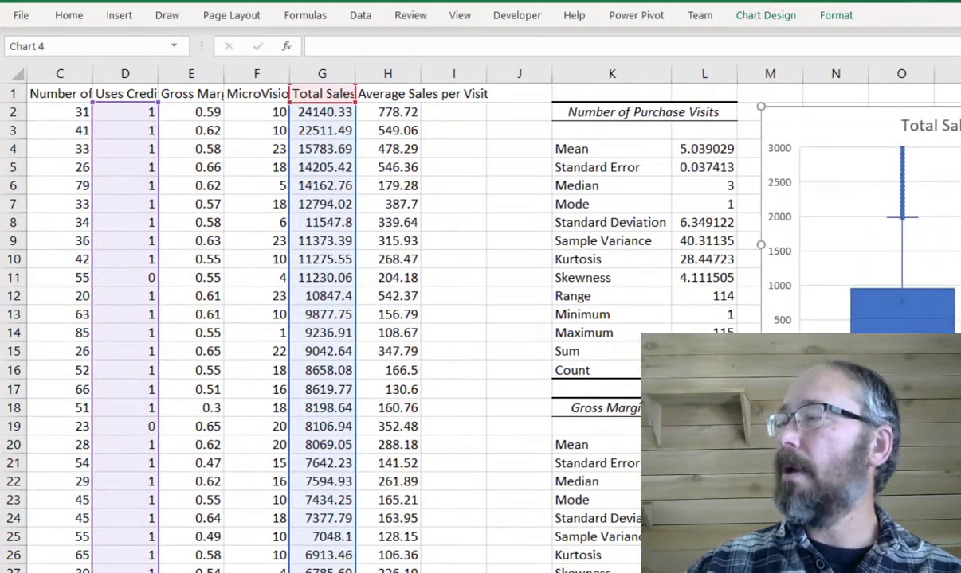
scroll(593, 177, left, 2)
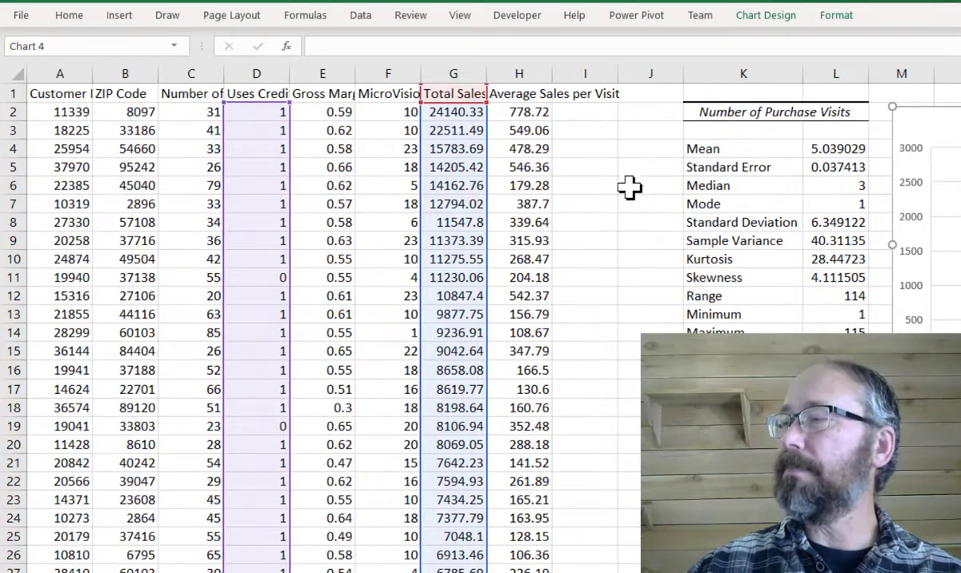
click(628, 160)
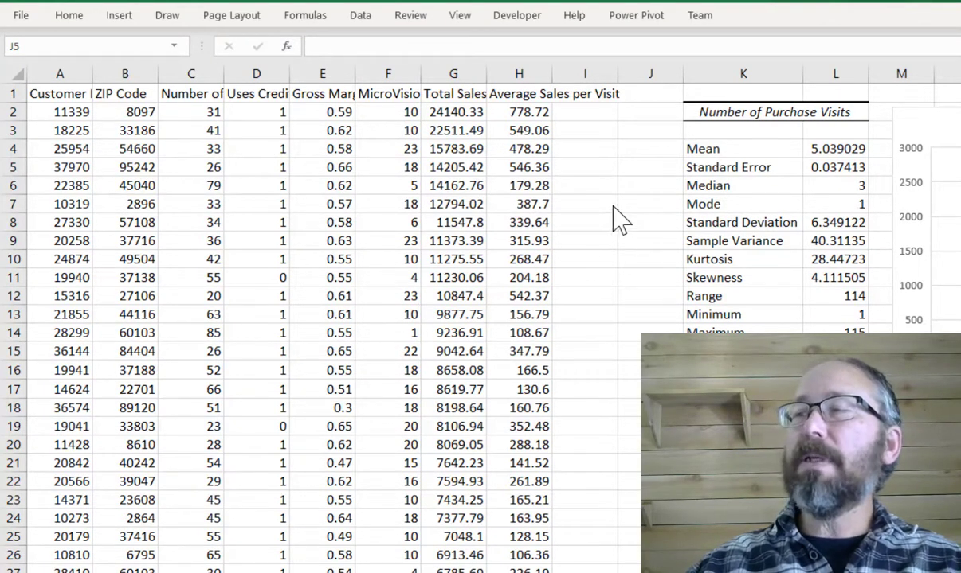
- Start a Regression analysis and set the Input Y Range to the Total Sales column $G$1:$G$28800
click(355, 21)
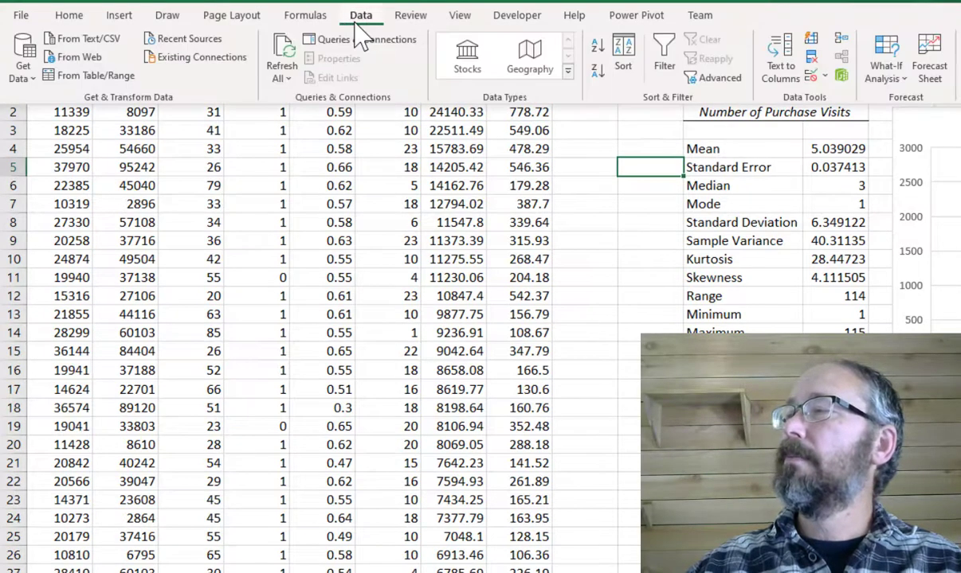
click(949, 60)
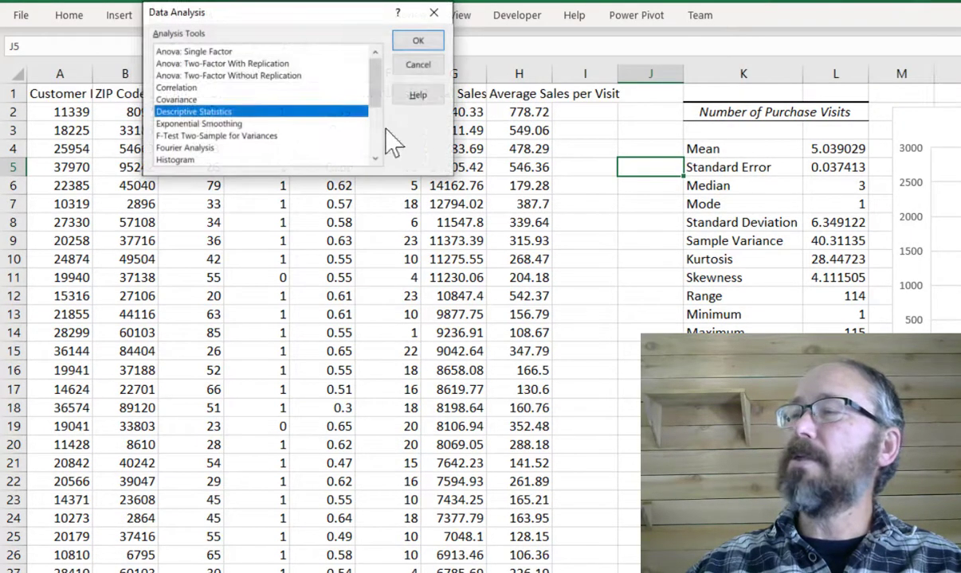
scroll(208, 128, down, 2)
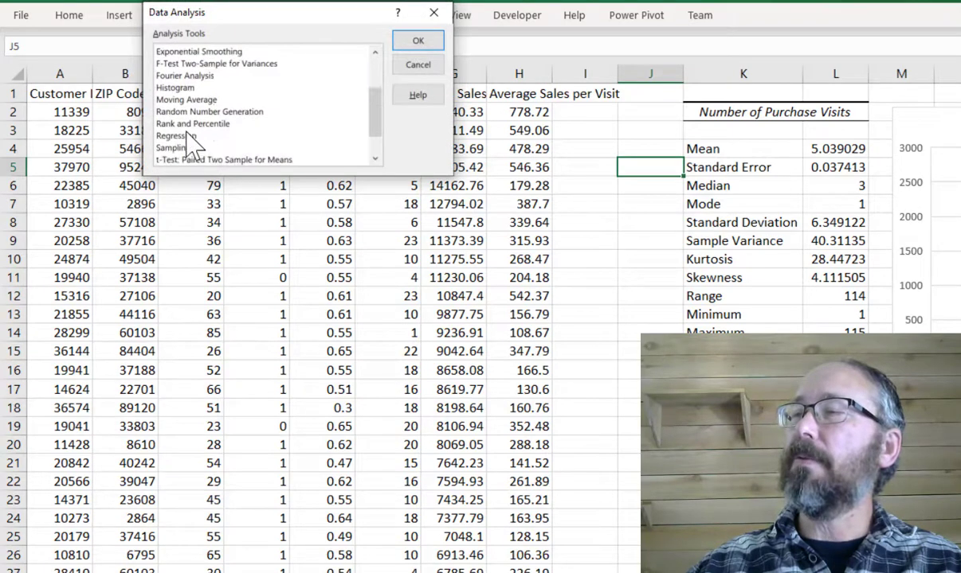
click(188, 137)
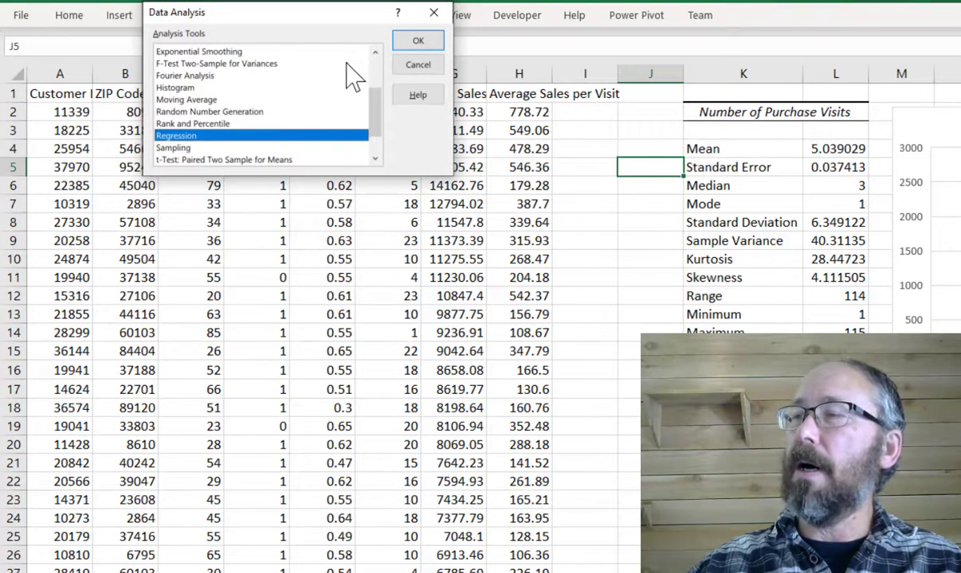
click(404, 40)
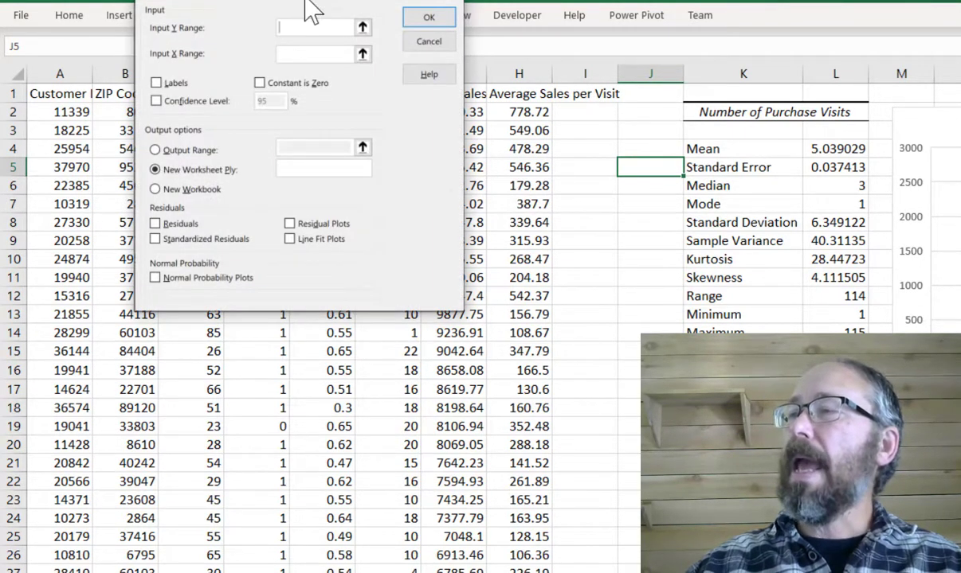
drag(308, 3, 778, 93)
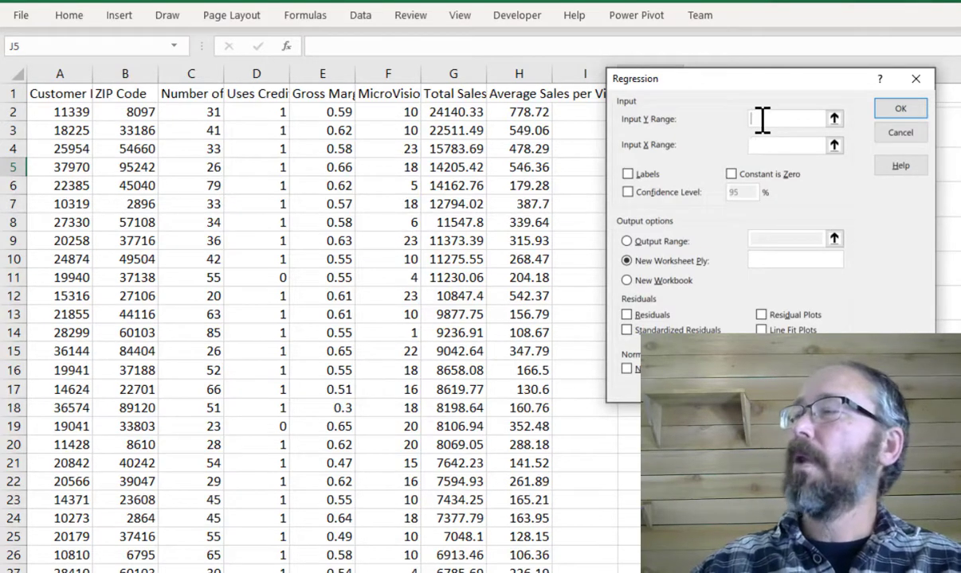
click(454, 94)
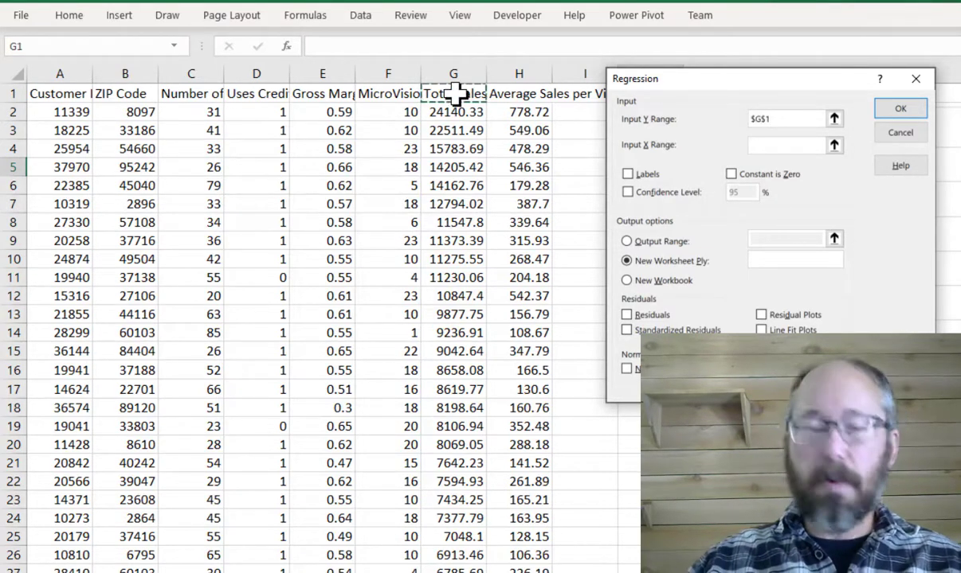
key(ctrl+shift+Down)
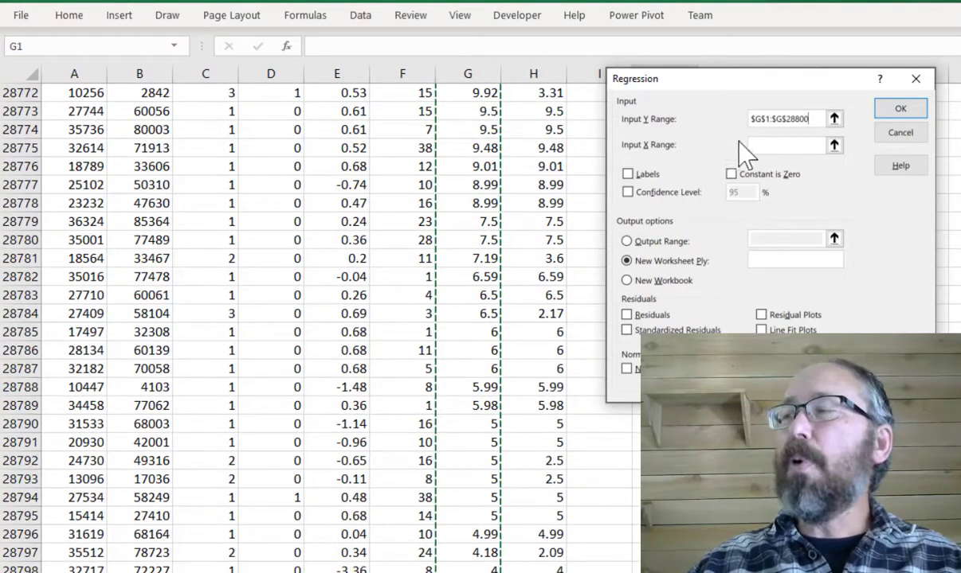
- Set the Input X Range to the ZIP Code column $B$1:$B$28800, enable Labels, and run the regression to a new worksheet
click(763, 145)
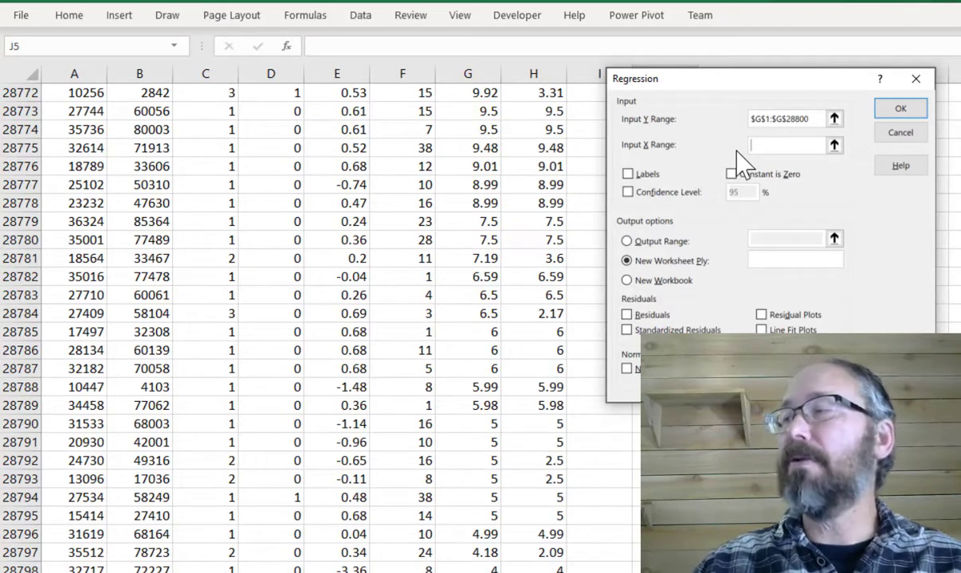
click(394, 319)
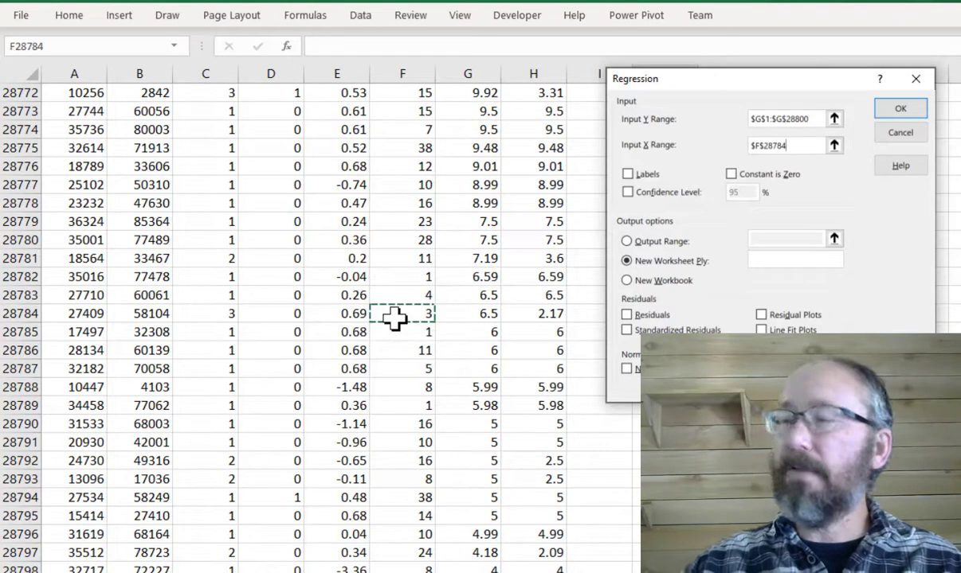
key(ctrl+Up)
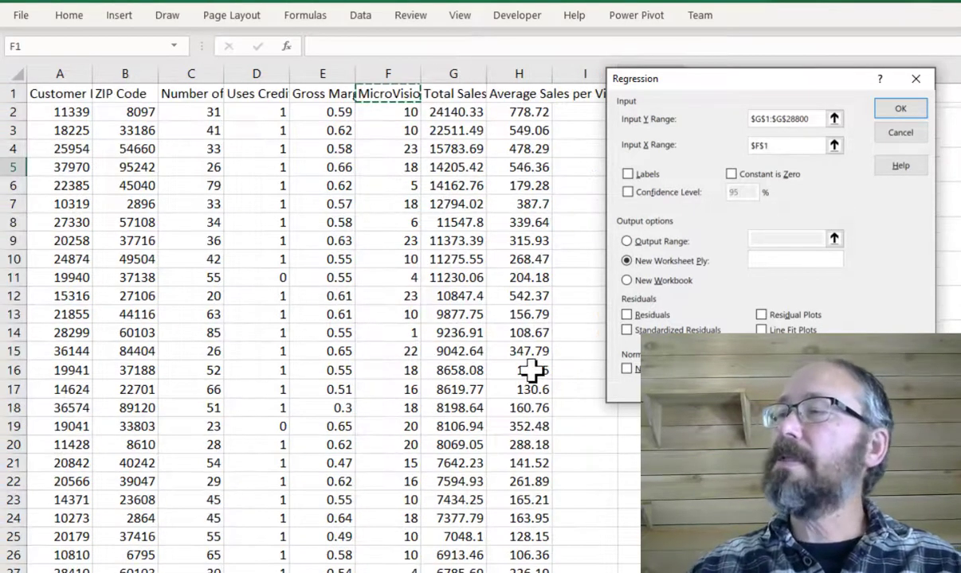
click(128, 94)
key(ctrl+shift+Down)
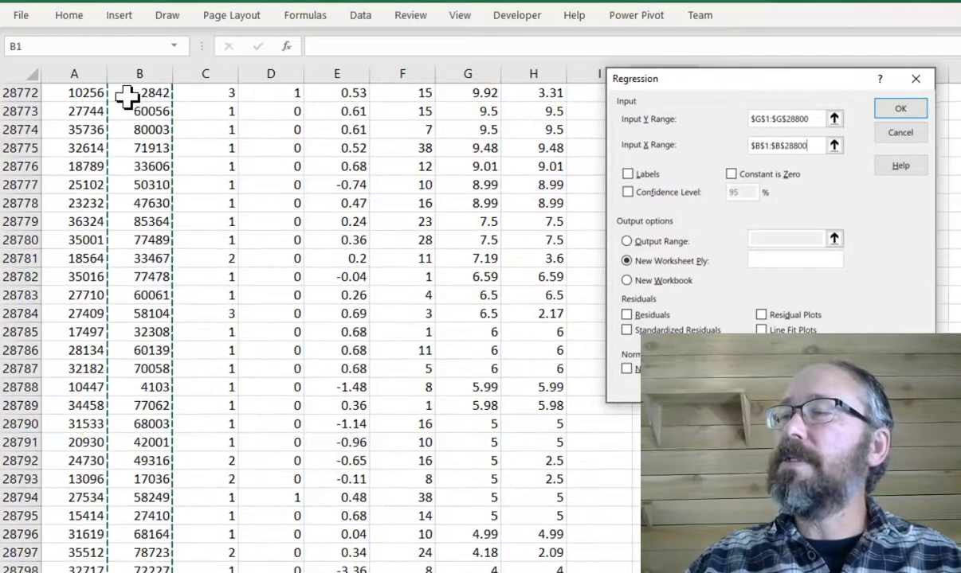
click(628, 175)
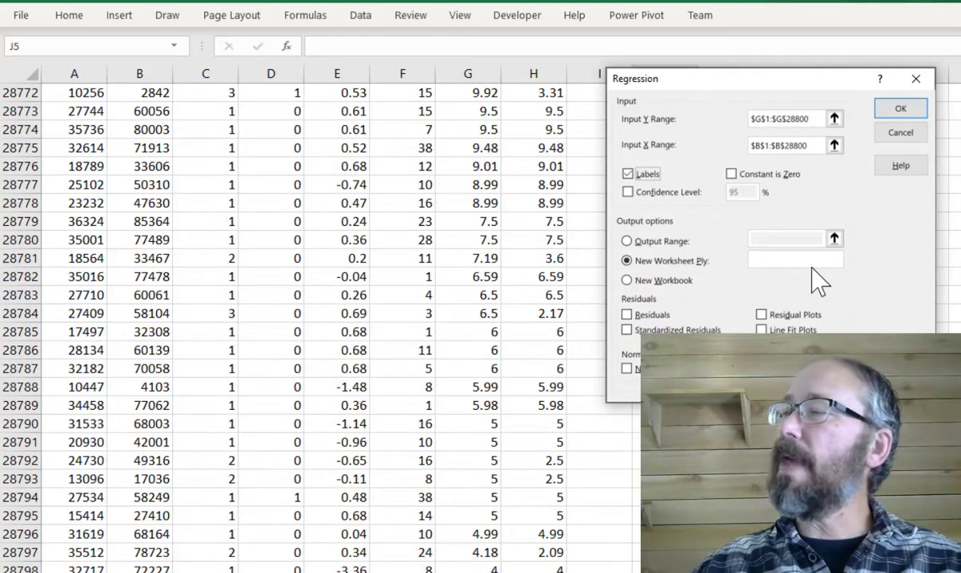
click(899, 109)
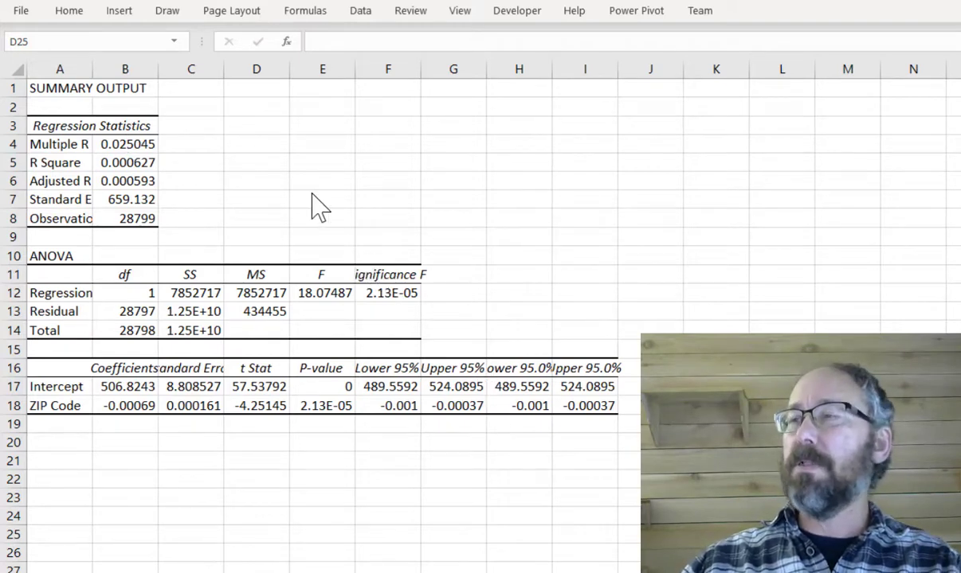
- Replace the SUMMARY OUTPUT heading with Total Sales and make it bold
click(59, 88)
click(53, 89)
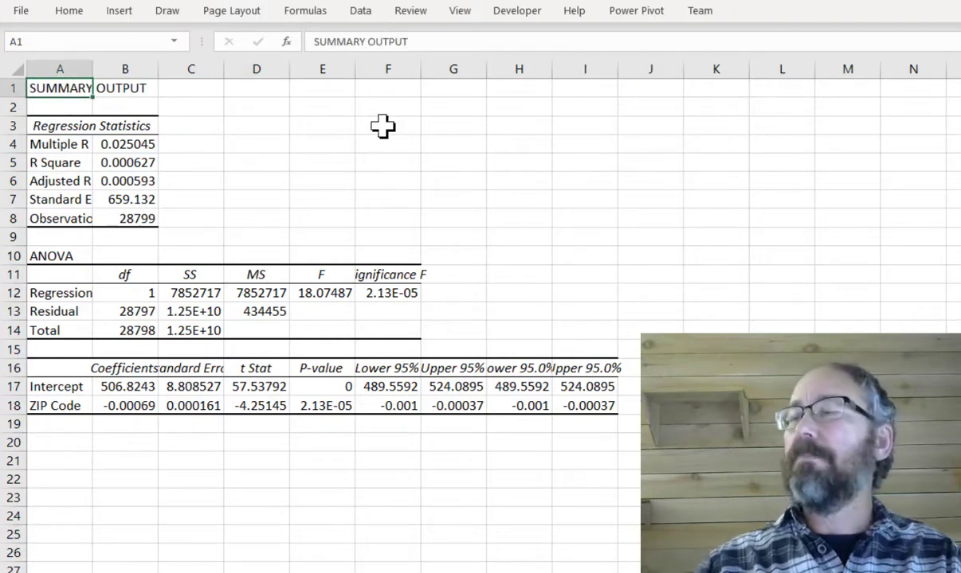
text(otal Sales)
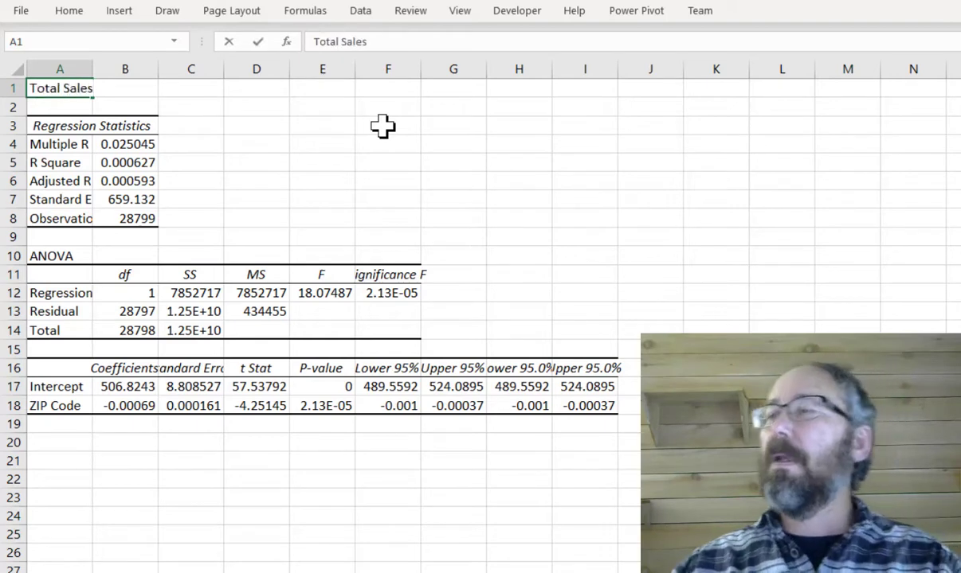
click(228, 140)
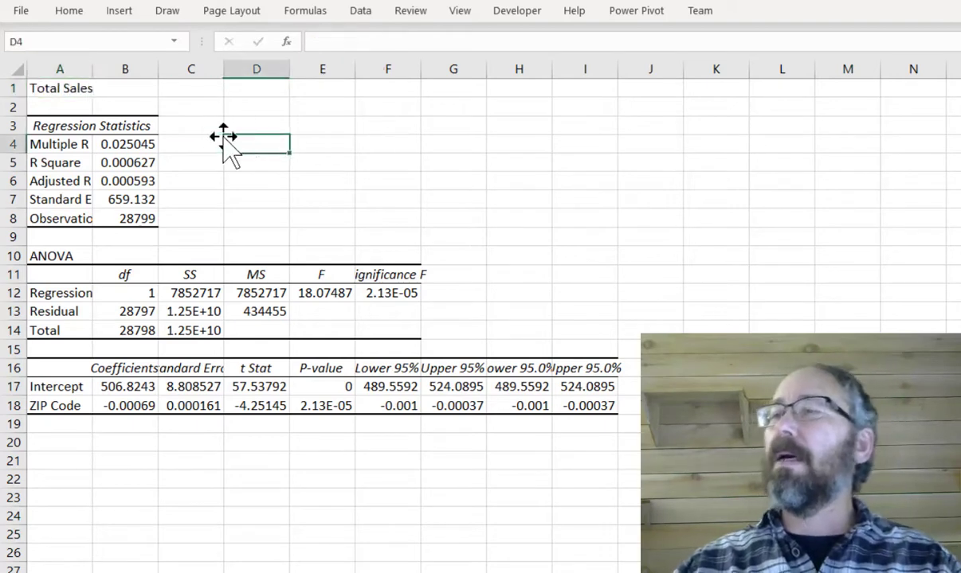
click(68, 91)
click(78, 13)
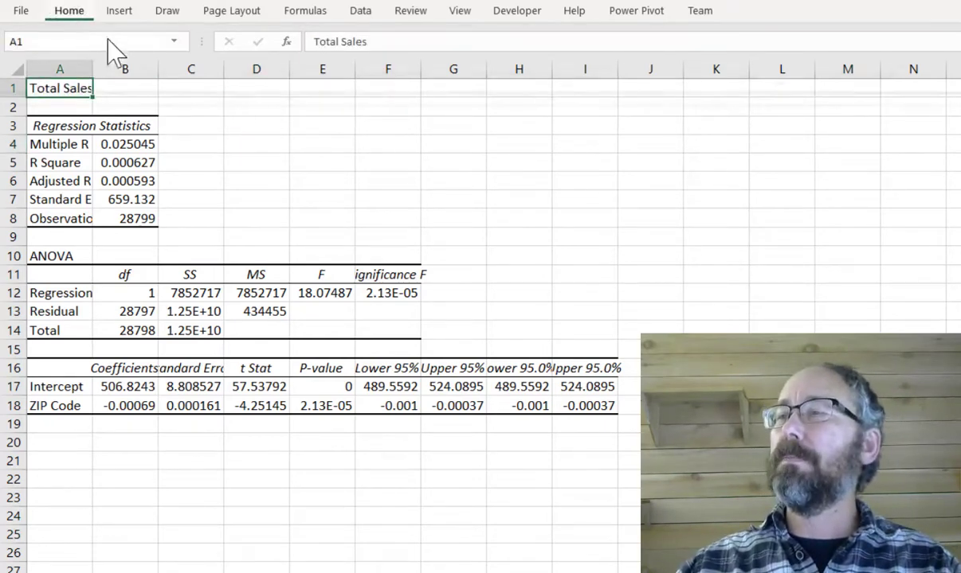
click(92, 67)
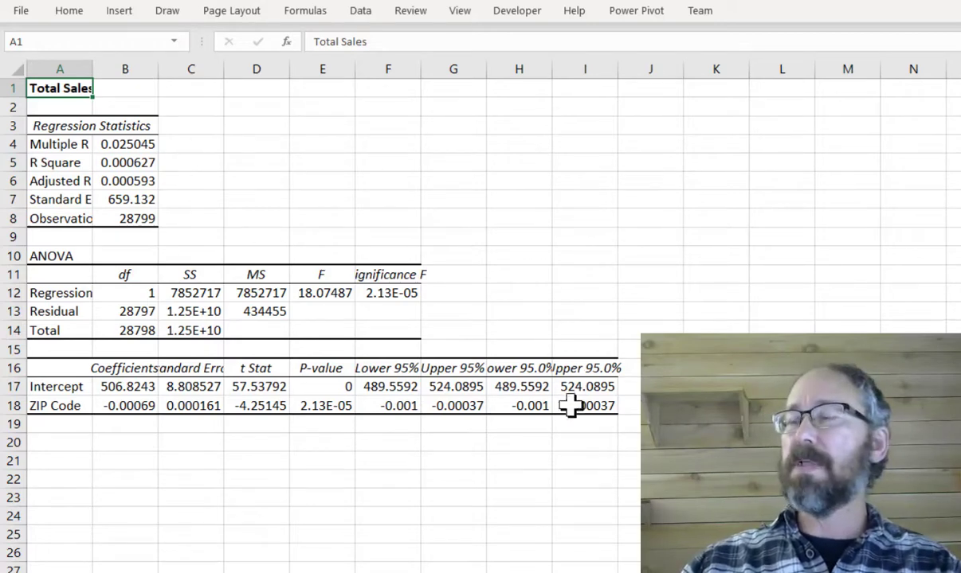
- Bold the ZIP Code row label and select the intercept and ZIP Code coefficients
click(49, 406)
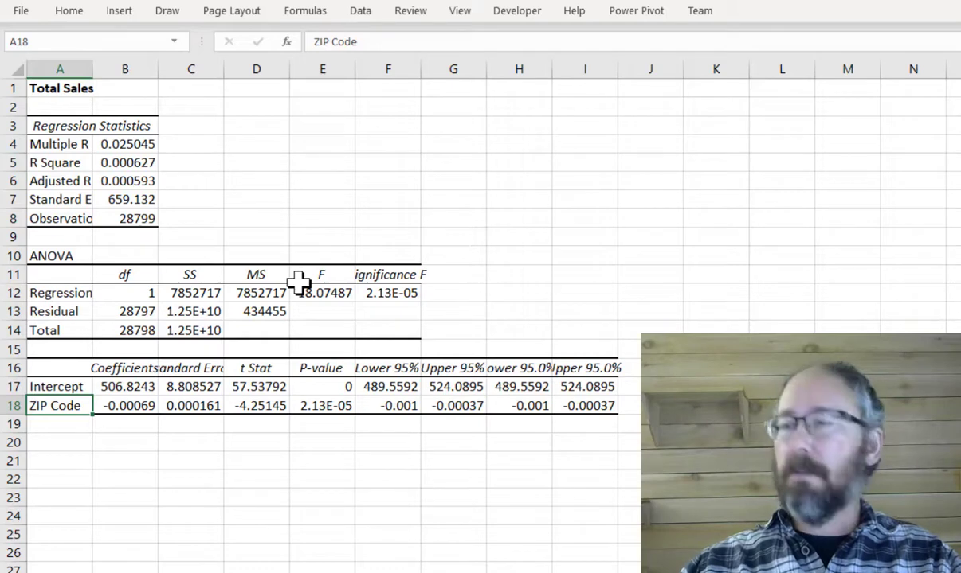
click(269, 157)
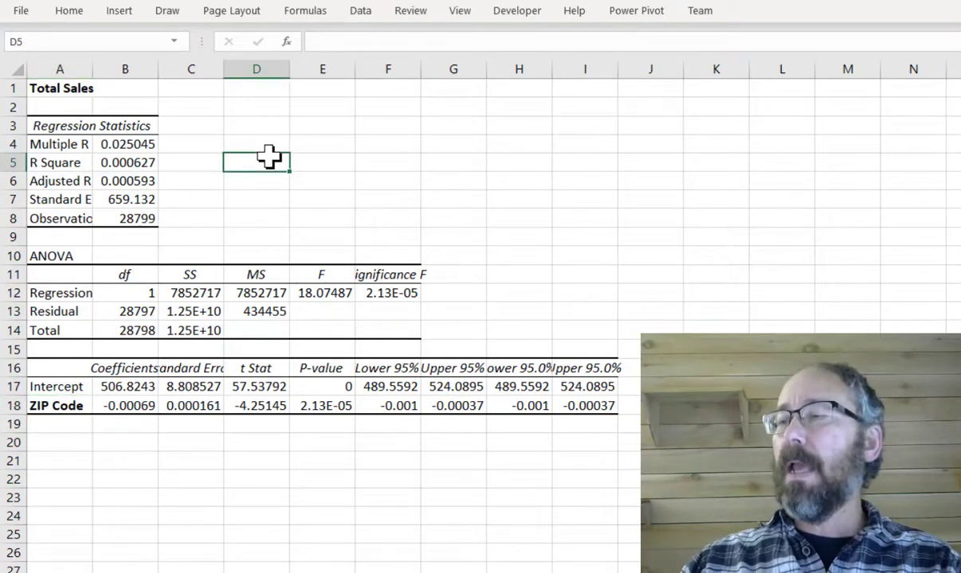
click(122, 386)
drag(120, 398, 123, 403)
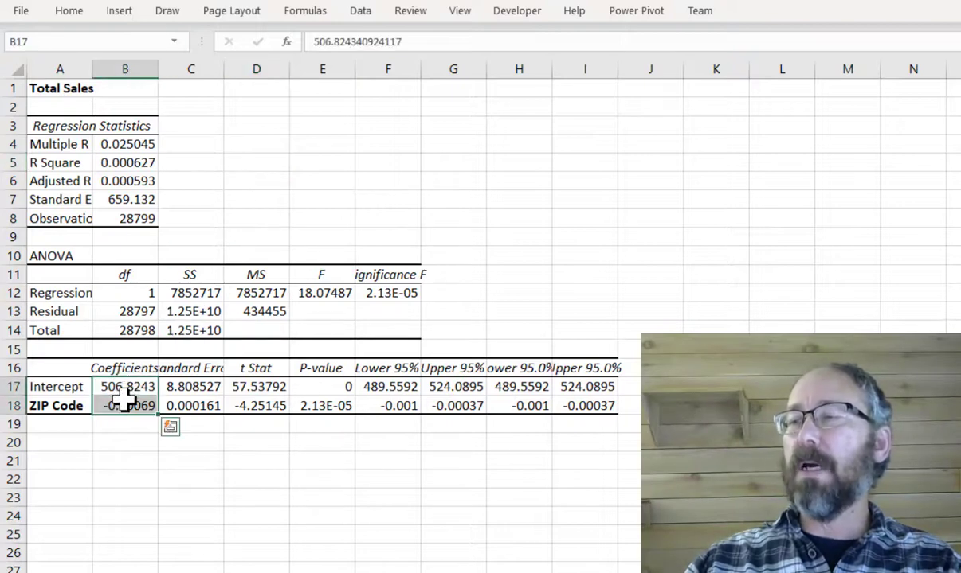
click(97, 428)
click(47, 406)
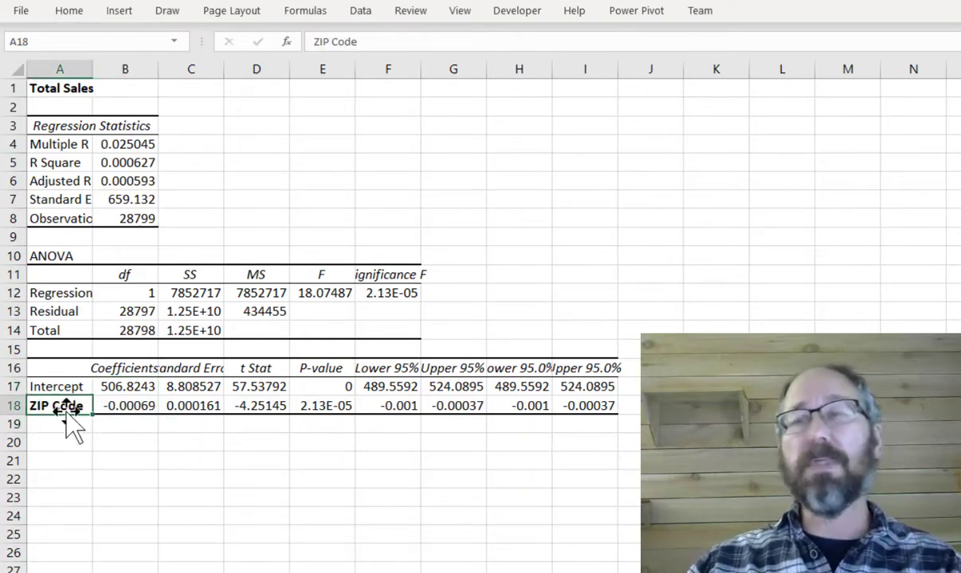
- Bold the R Square label and its value
click(80, 162)
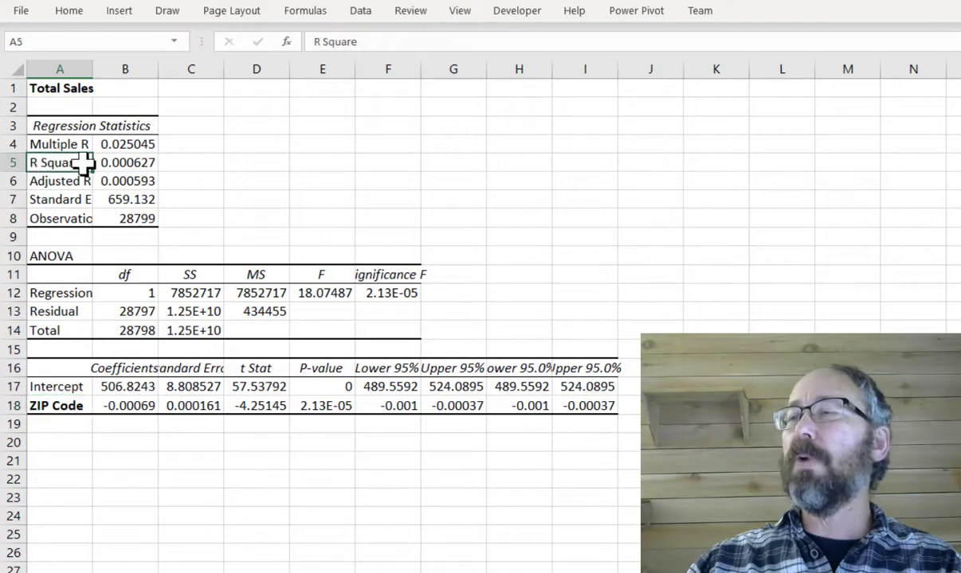
drag(83, 163, 128, 162)
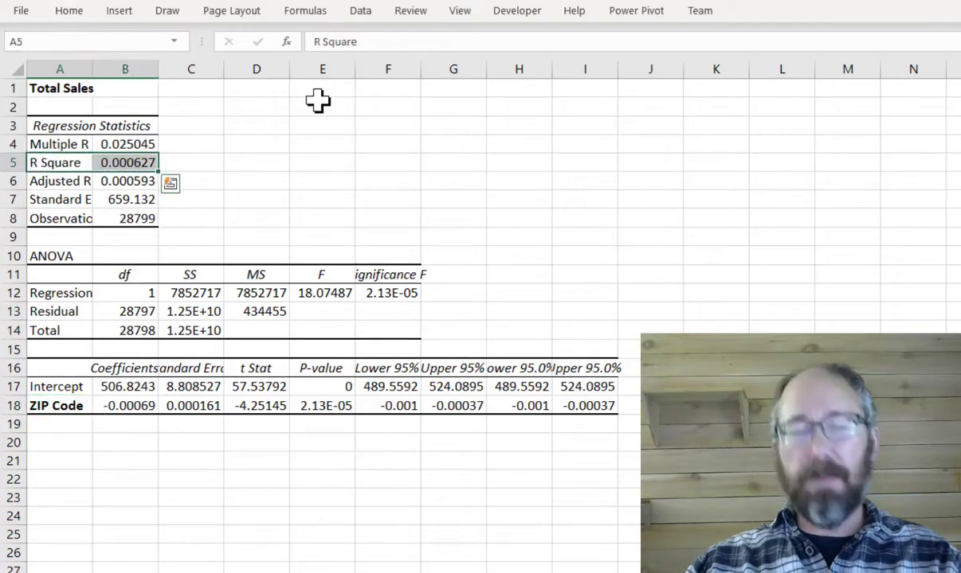
key(ctrl+b)
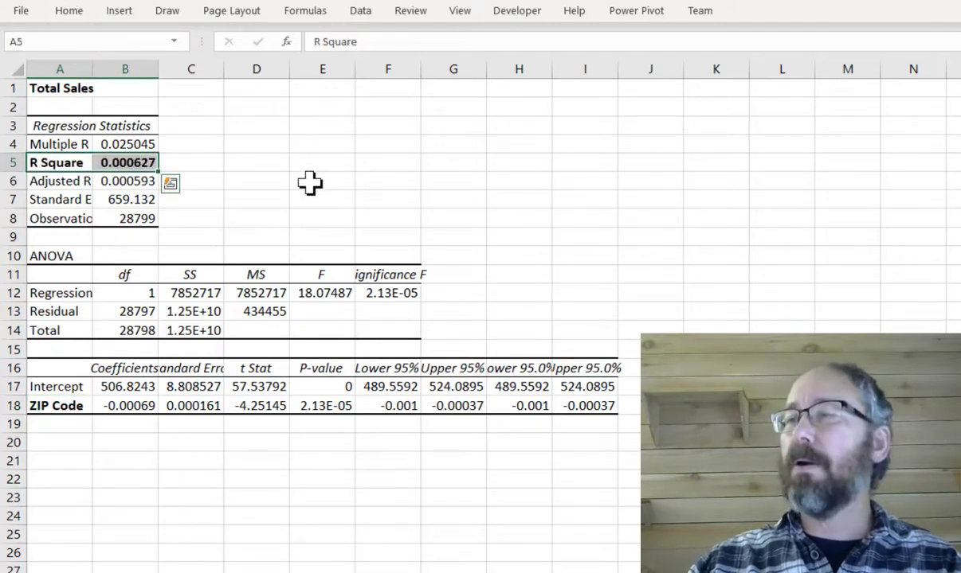
click(254, 182)
click(145, 164)
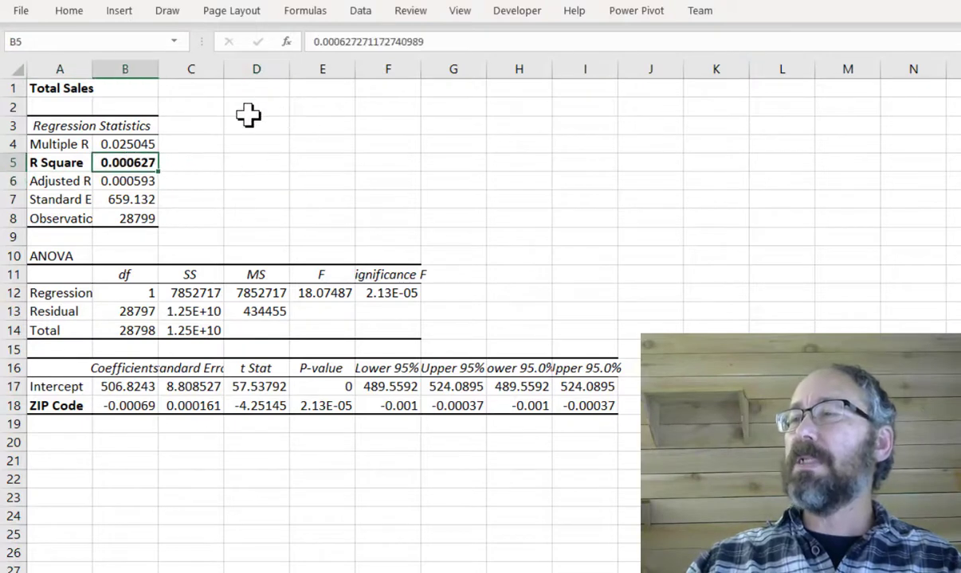
- Format the R Square value as a percentage with four decimal places
click(79, 11)
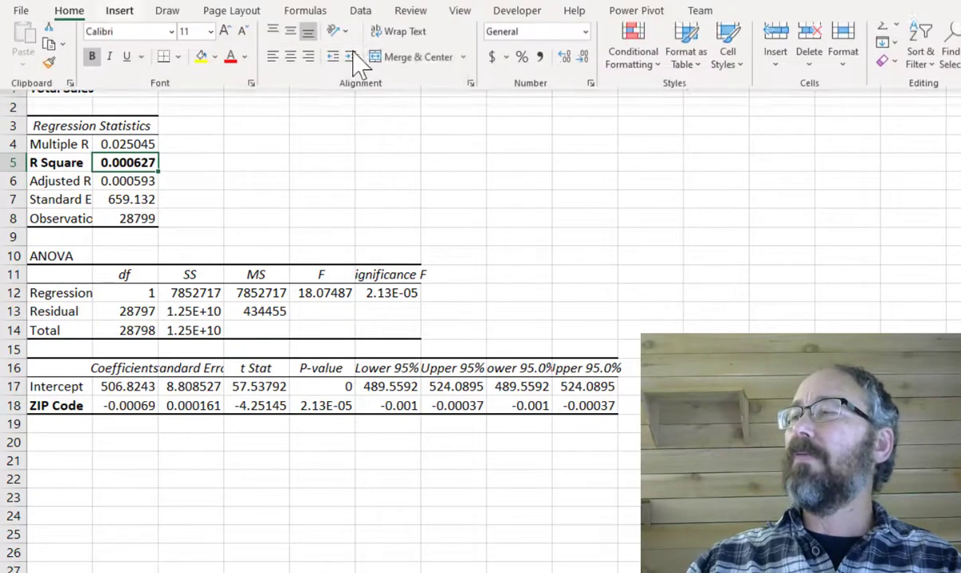
click(521, 67)
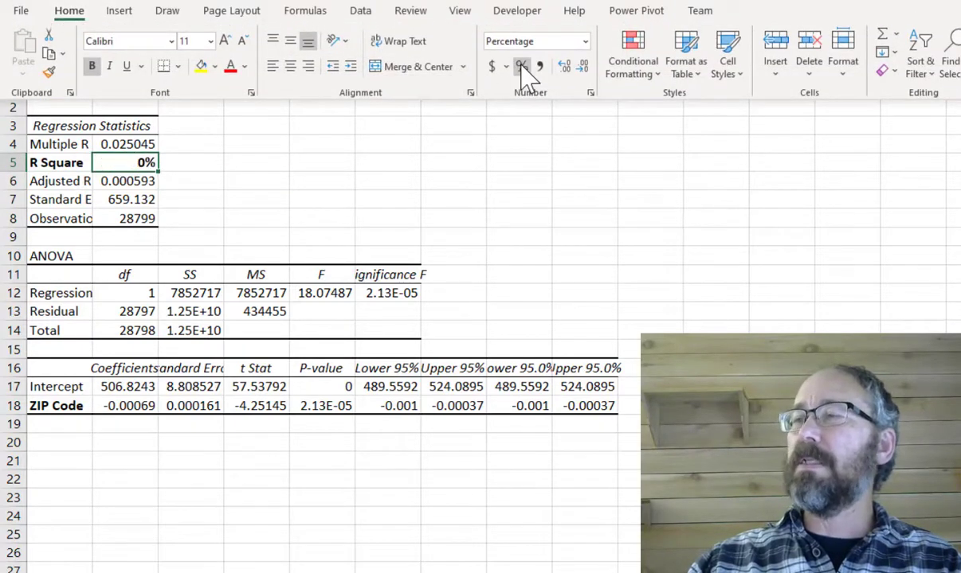
click(566, 67)
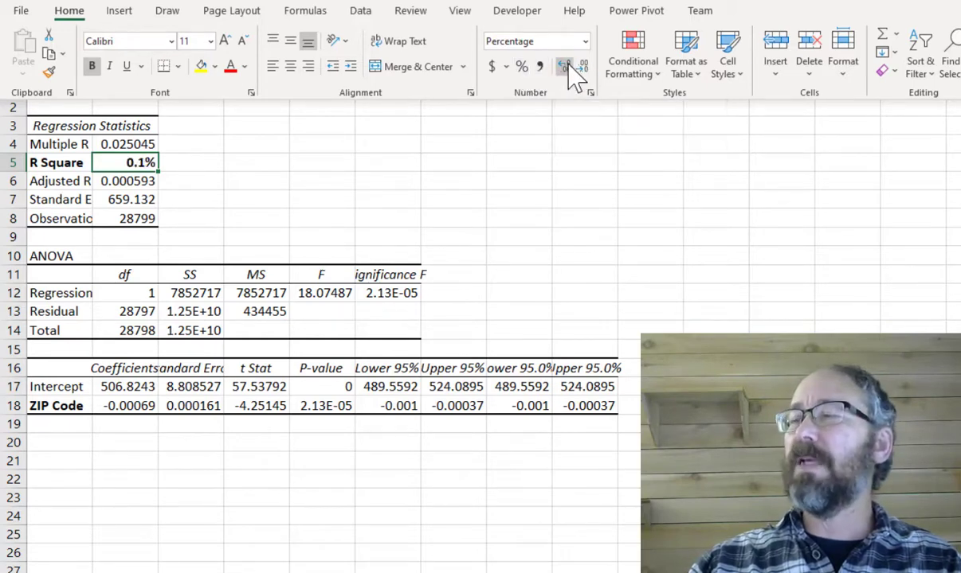
click(565, 67)
click(566, 67)
click(565, 67)
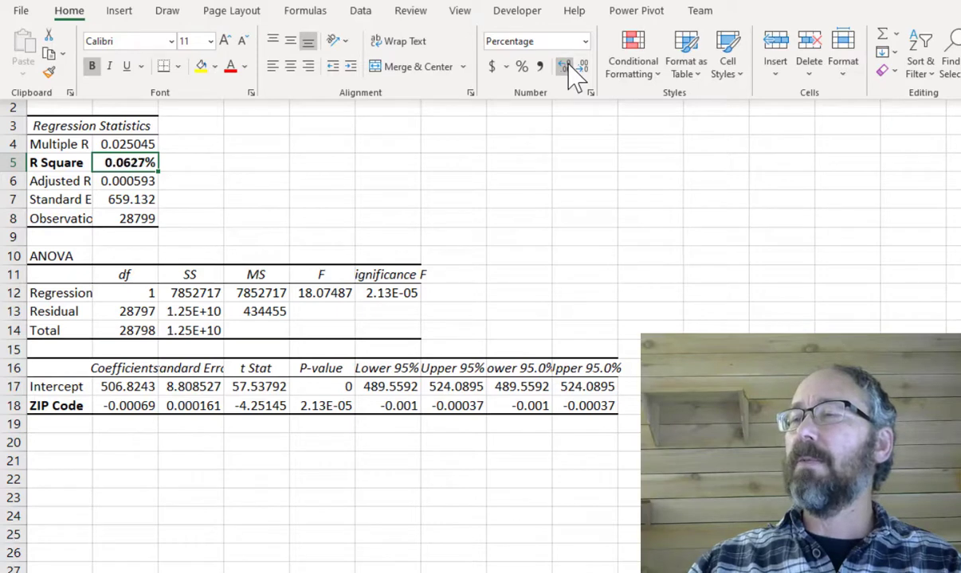
click(279, 187)
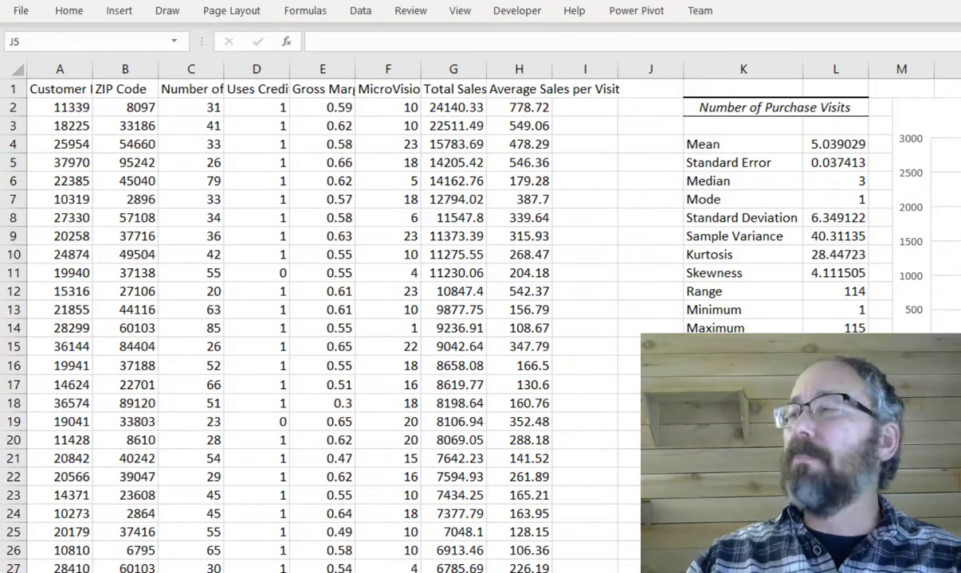
- Examine the top Total Sales values in the data sheet, cell by cell
click(450, 105)
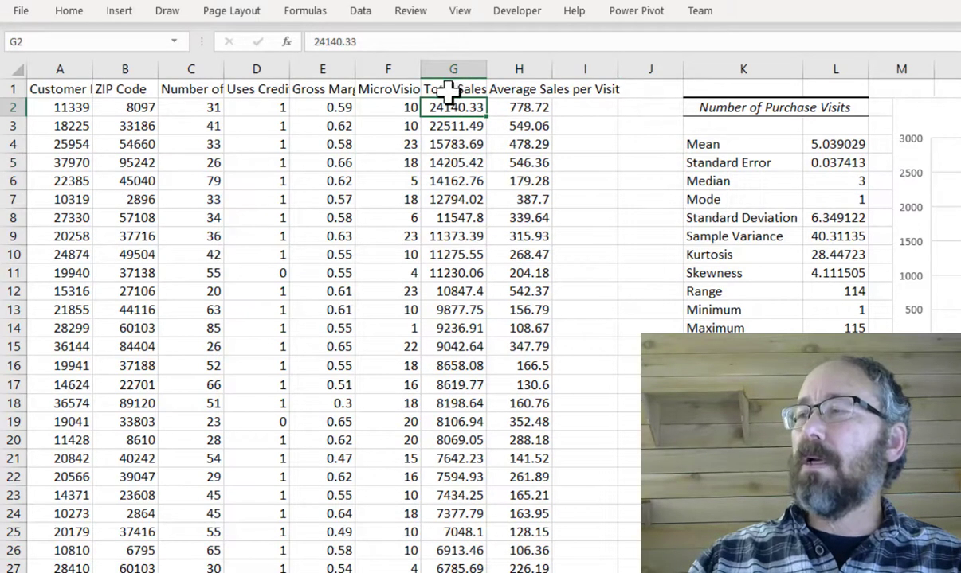
click(449, 129)
click(441, 145)
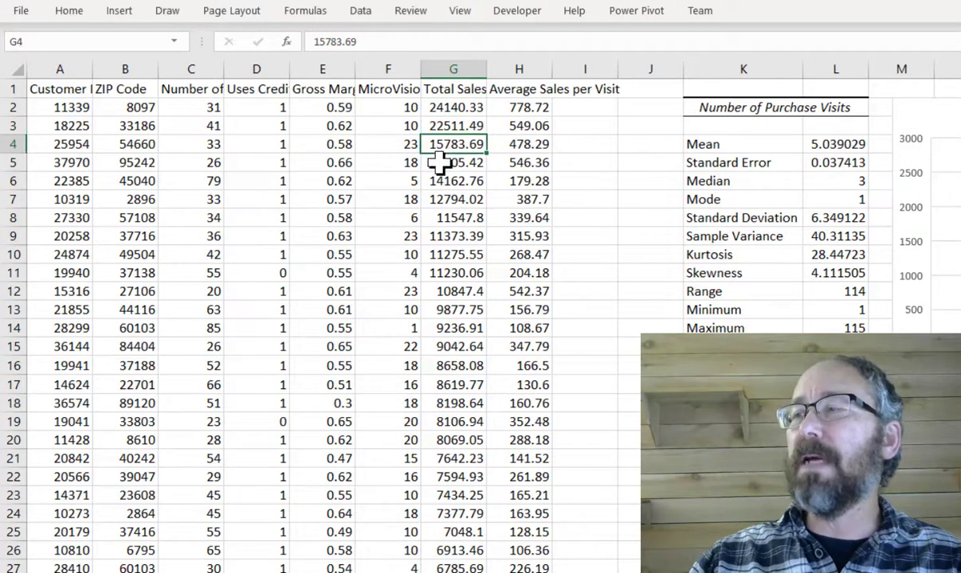
click(440, 163)
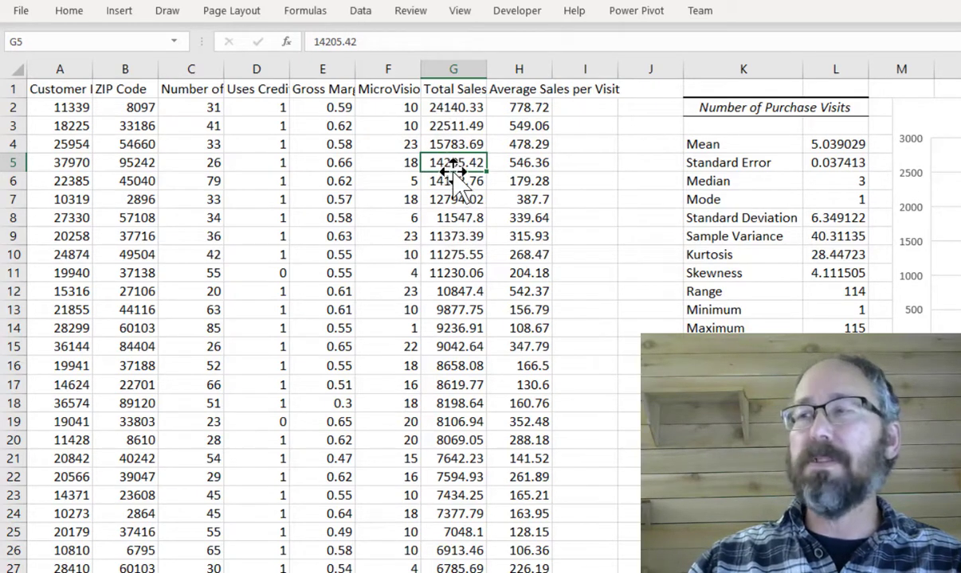
- Compare the Gross Margin Percentage and Total Sales values in the top rows of the data
click(321, 92)
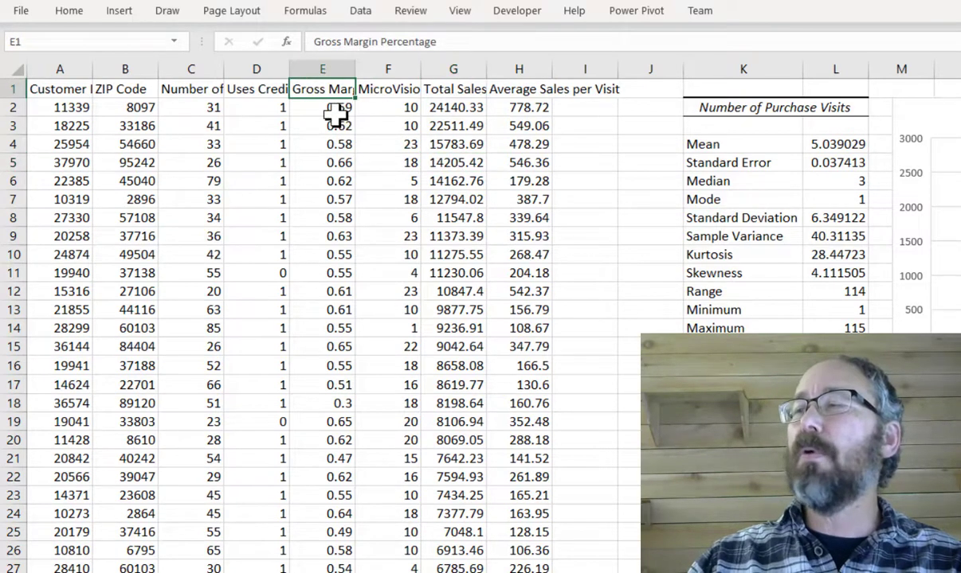
click(337, 112)
click(460, 112)
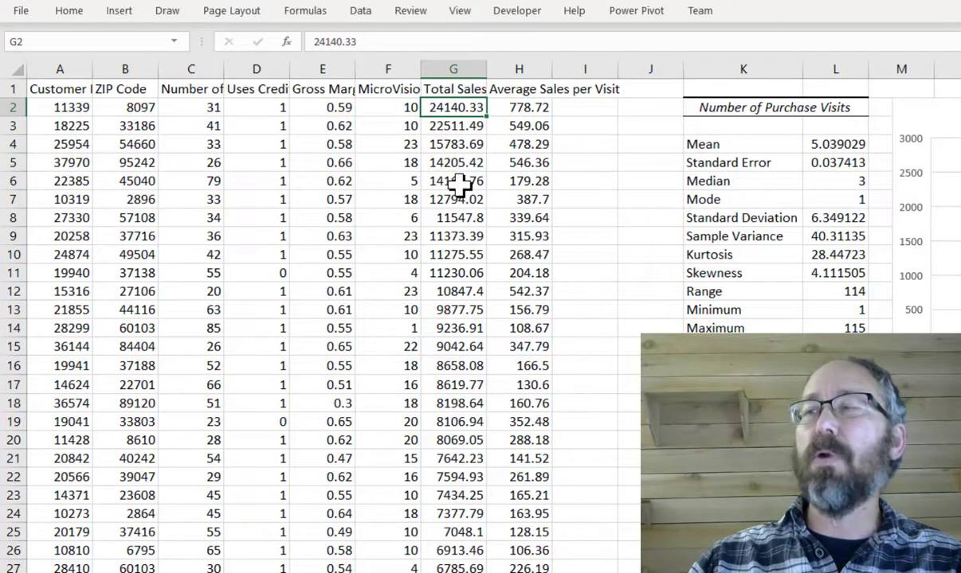
click(322, 127)
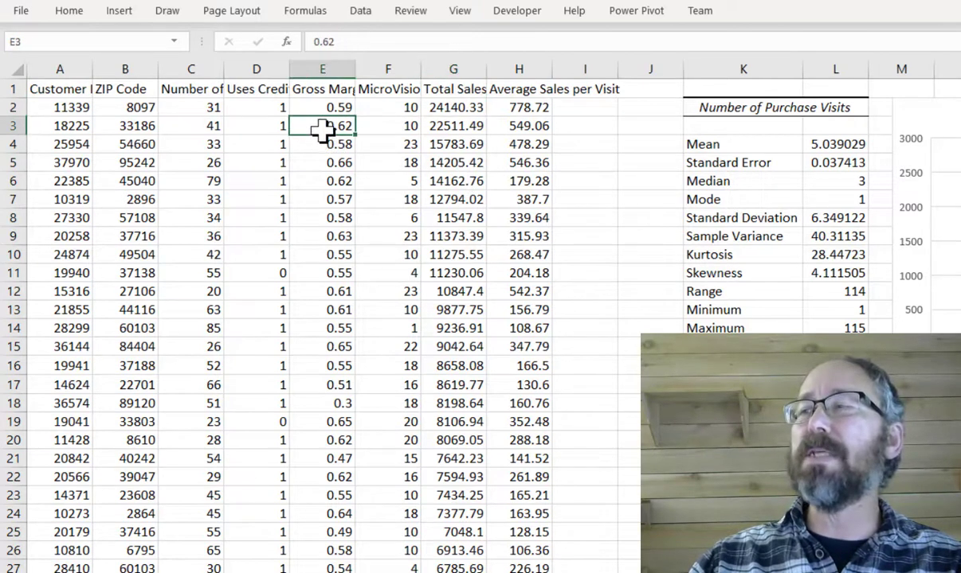
click(466, 126)
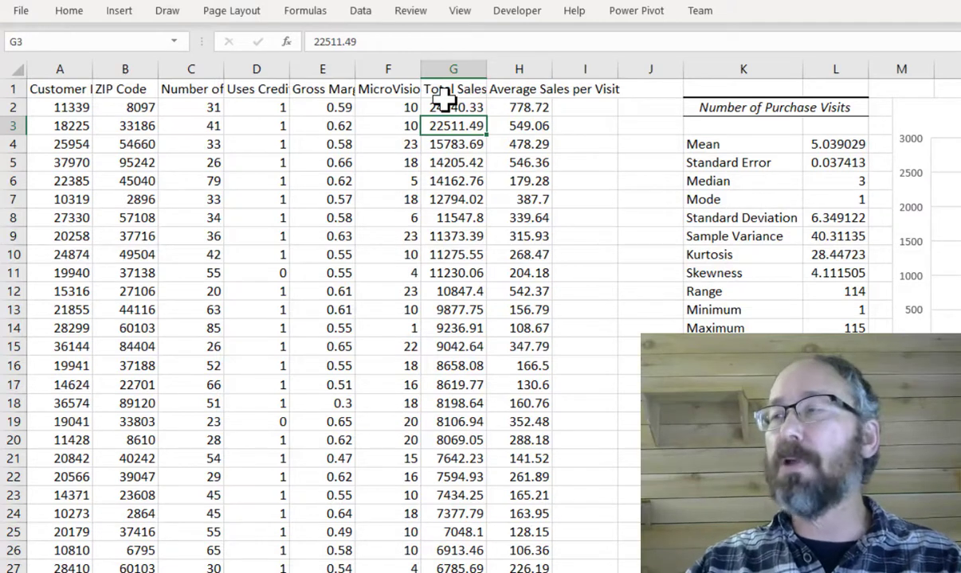
- Add a Total Gross Margin column header in I1 and enter the formula =E2*G2 in I2
click(573, 92)
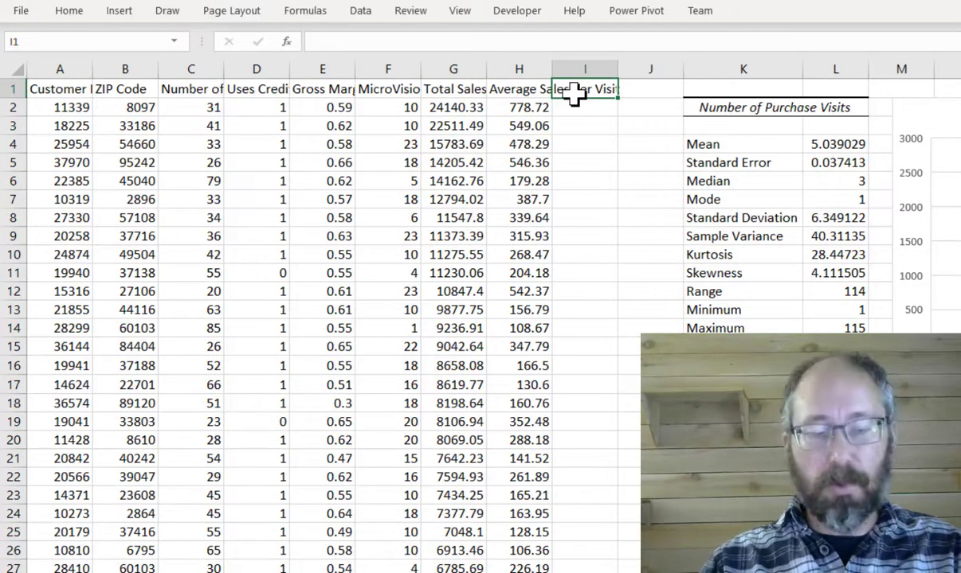
text(Total Gr)
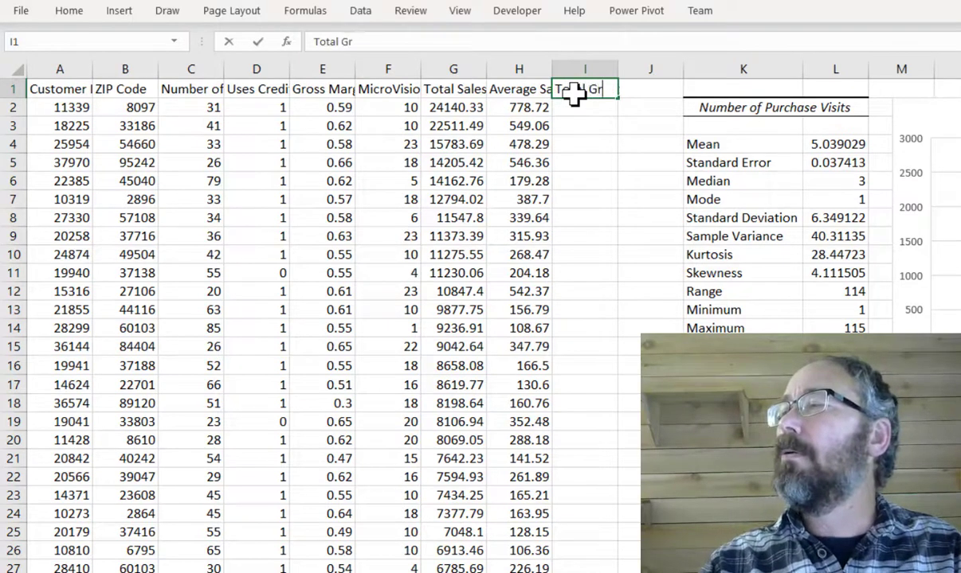
text(oss Margi)
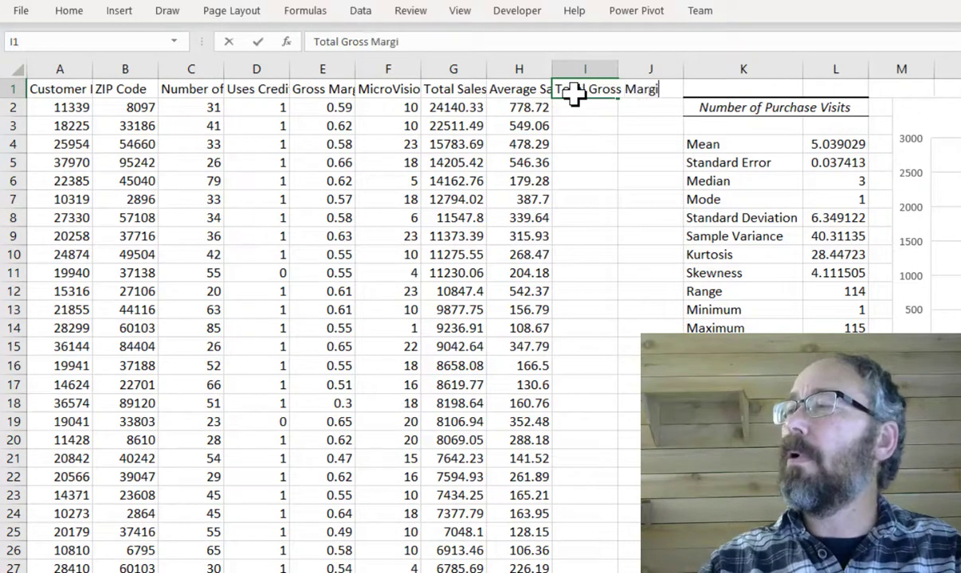
text(n)
key(Return)
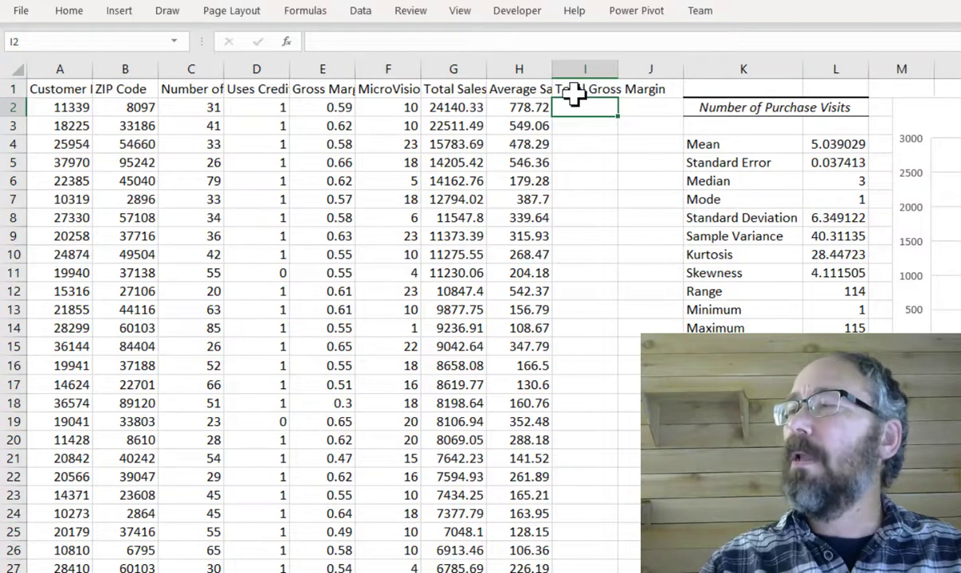
text(=)
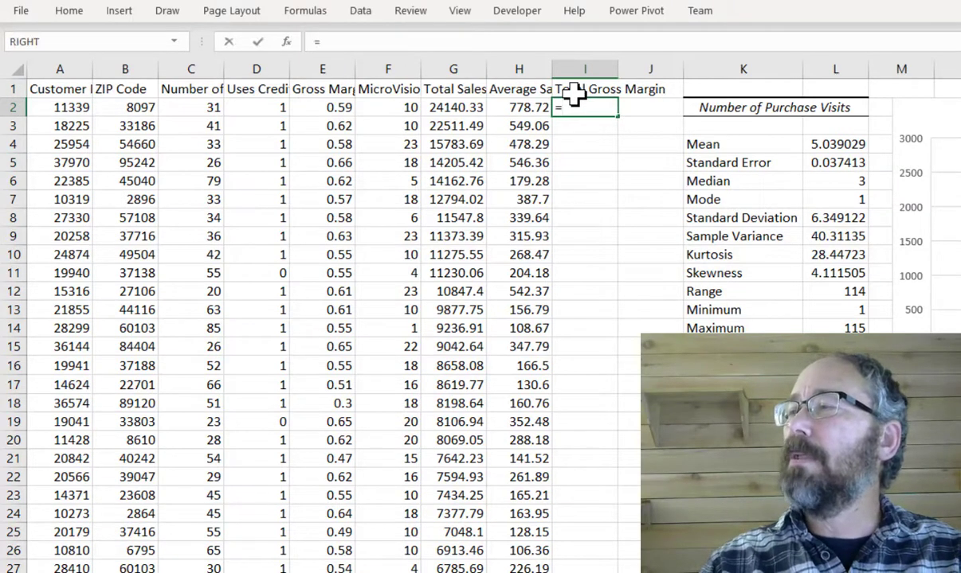
text(E2)
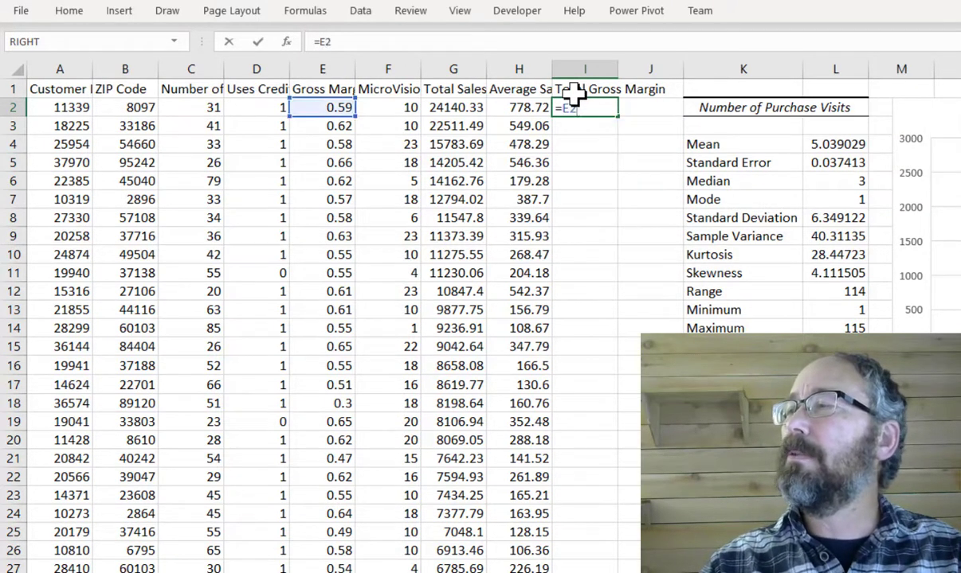
text(*G2)
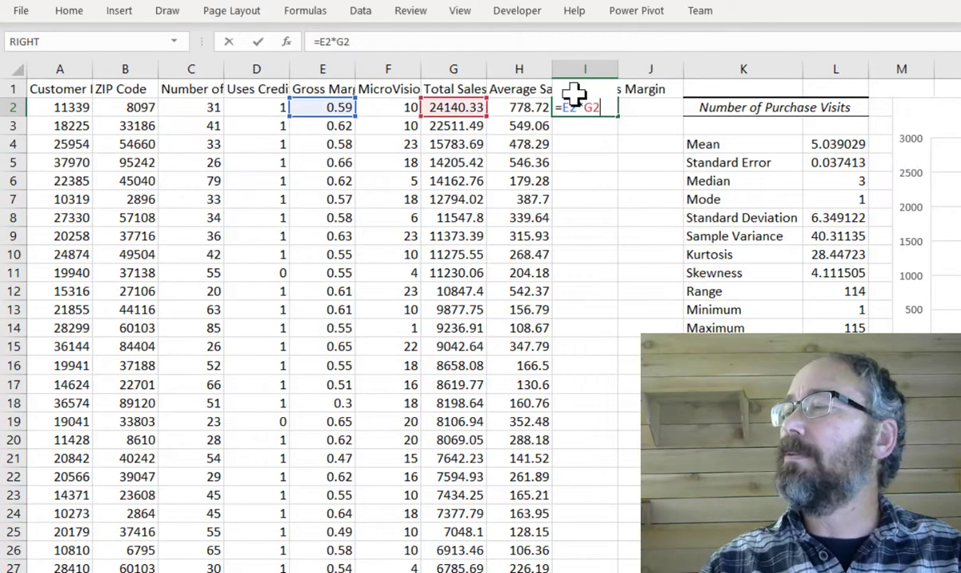
key(Return)
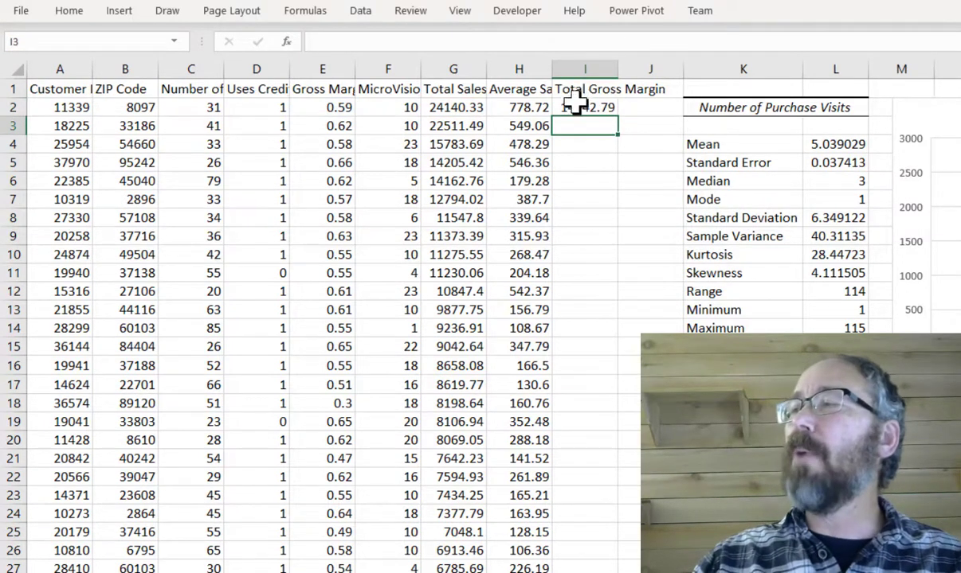
- Fill the Total Gross Margin formula down the whole column through row 28800
click(574, 105)
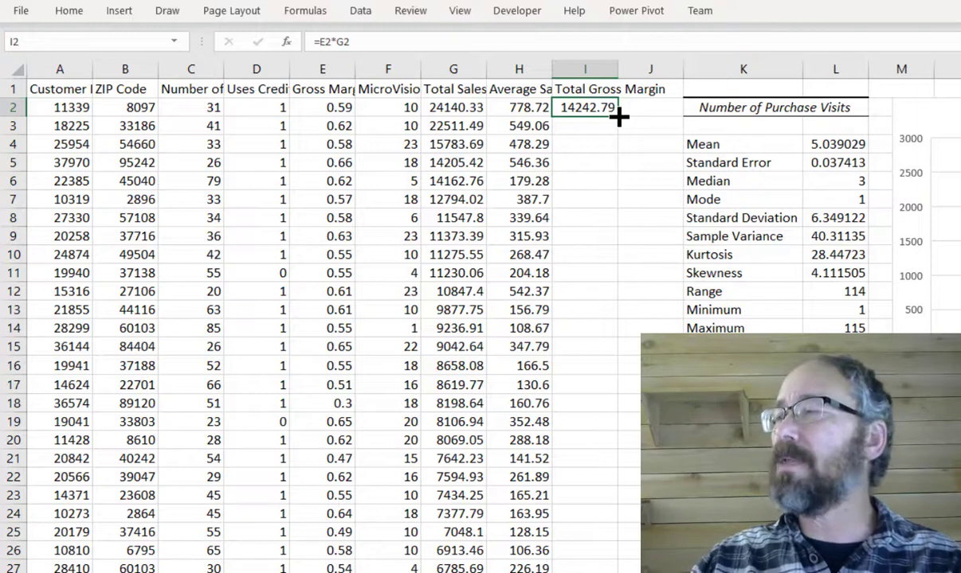
double_click(619, 117)
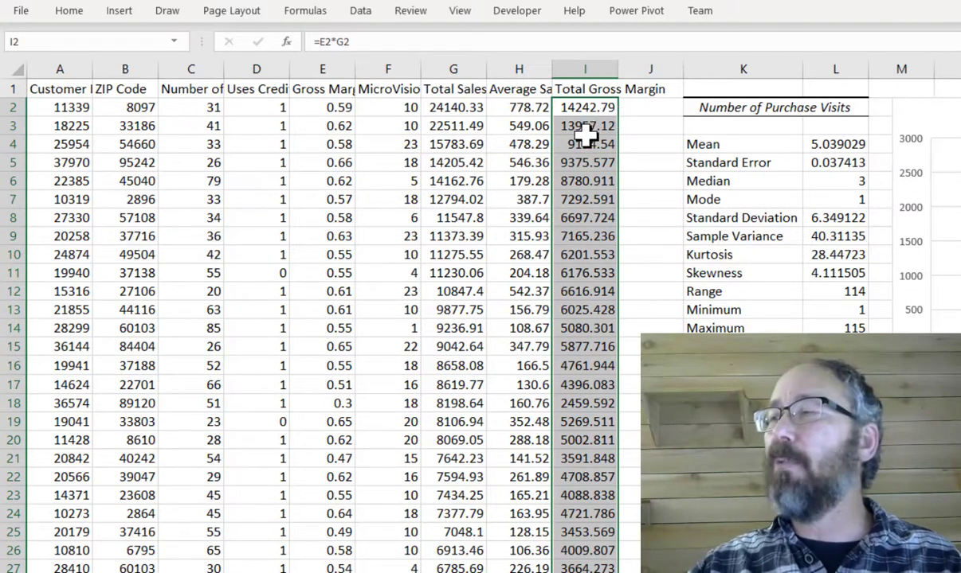
click(581, 128)
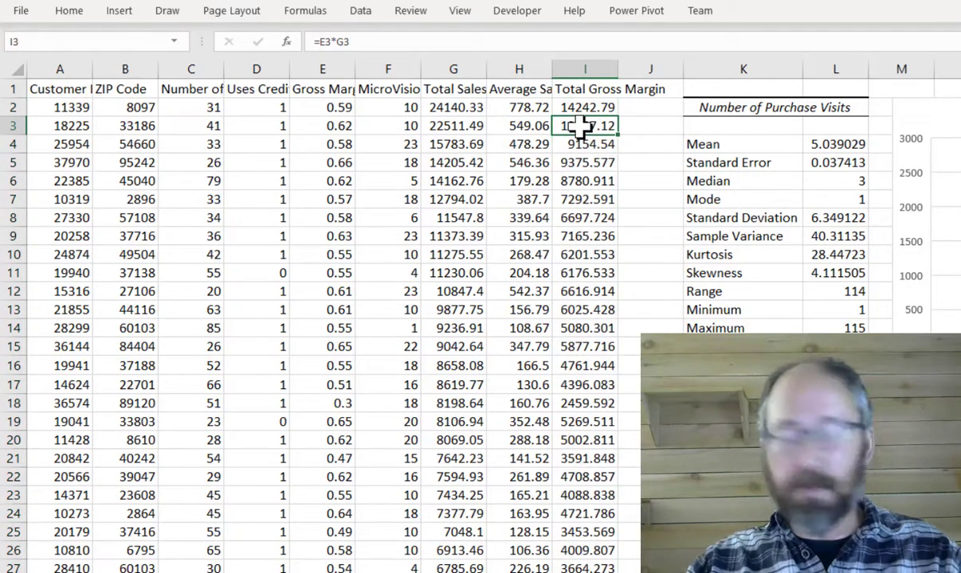
key(ctrl+Down)
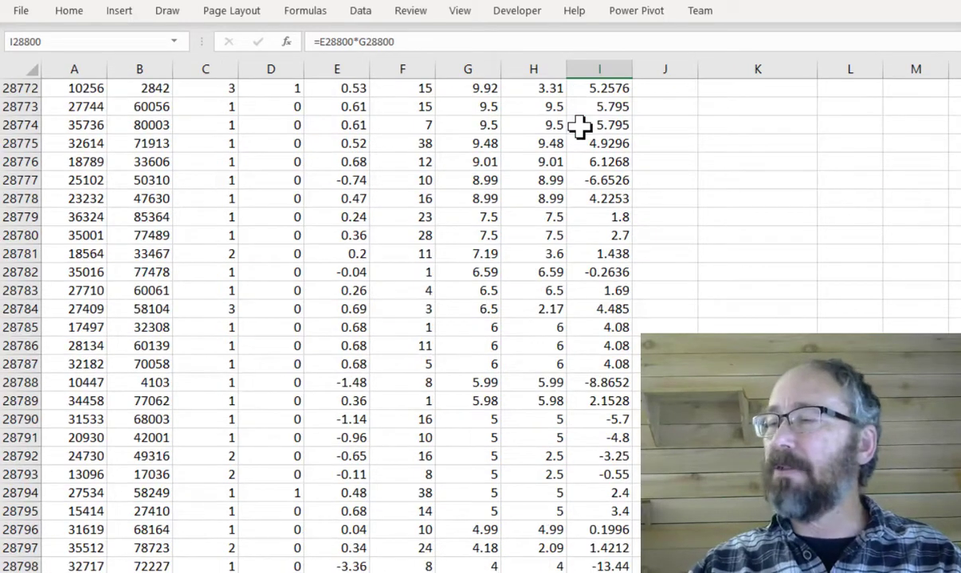
scroll(480, 274, down, 2)
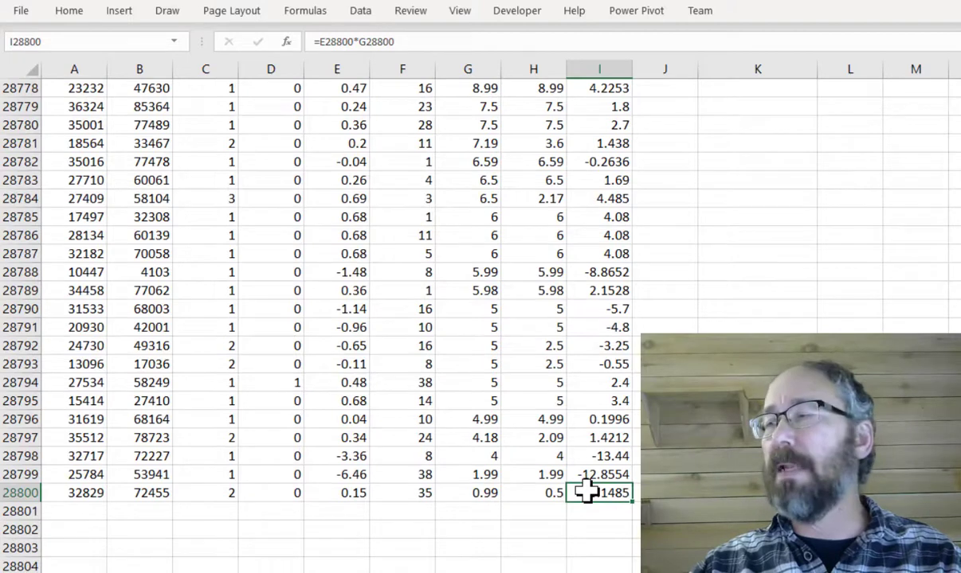
key(ctrl+Up)
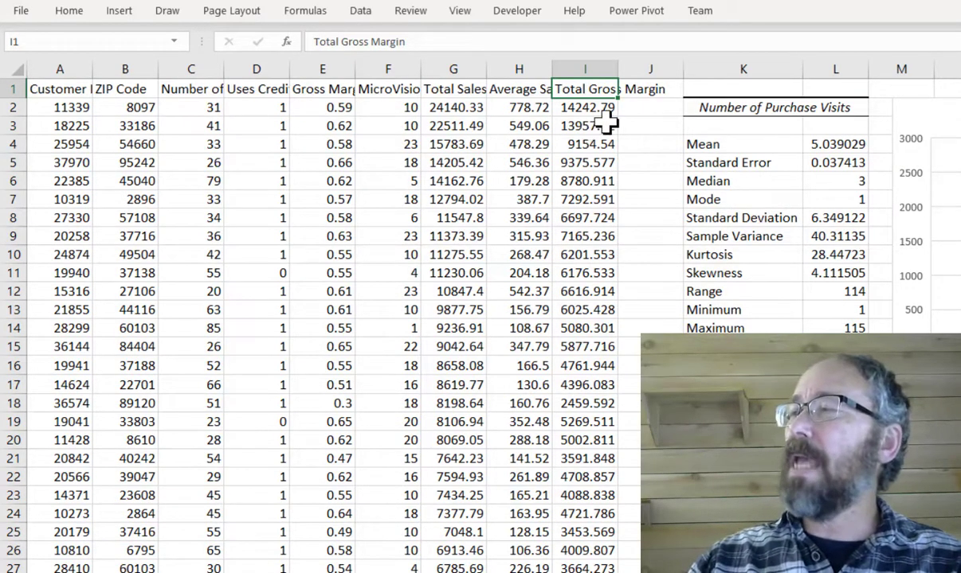
- Sort the data by Total Gross Margin from largest to smallest
click(442, 127)
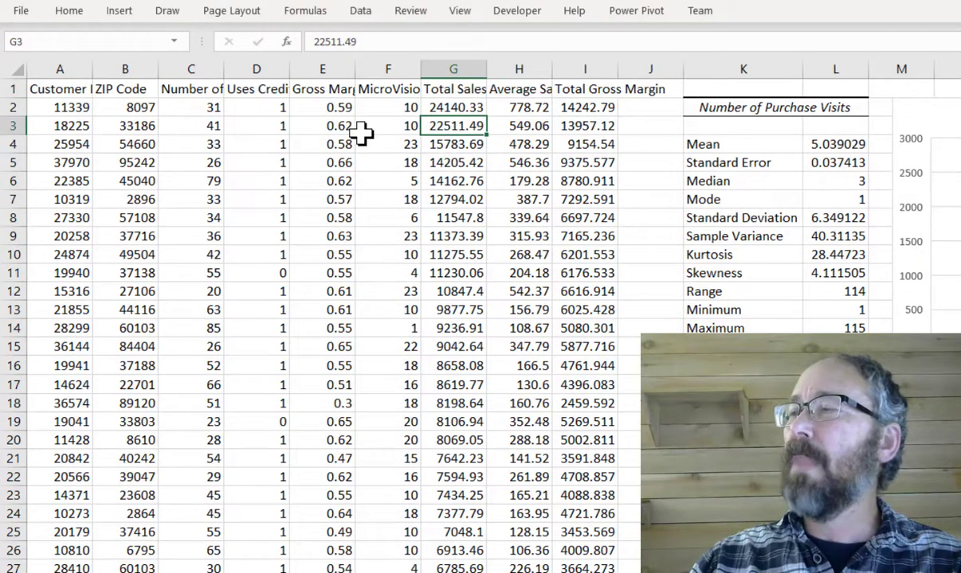
click(444, 144)
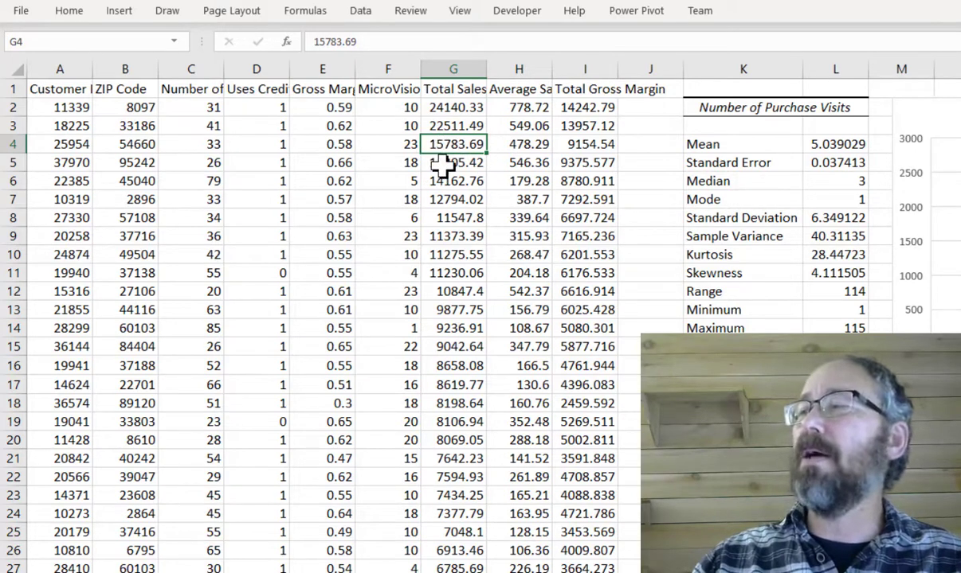
click(583, 145)
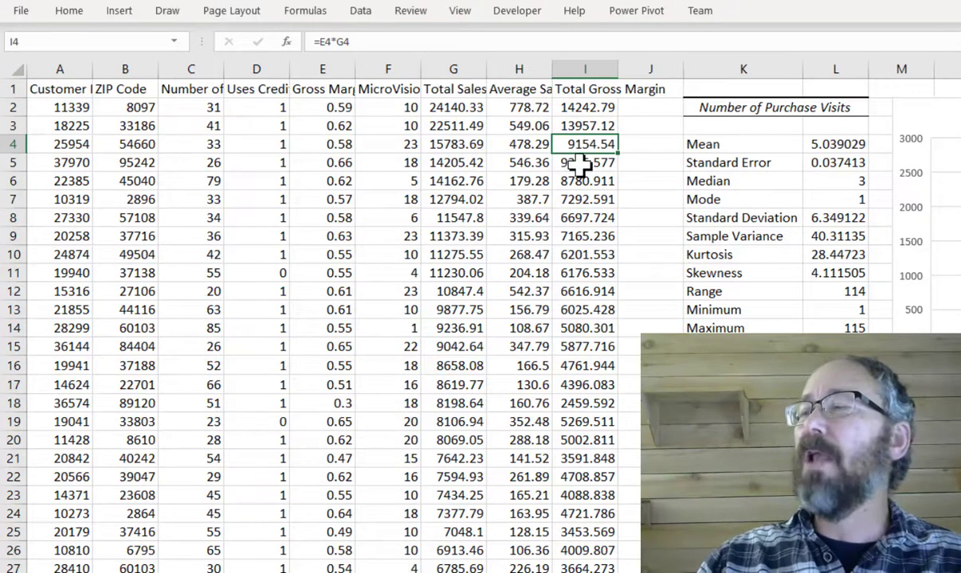
click(580, 163)
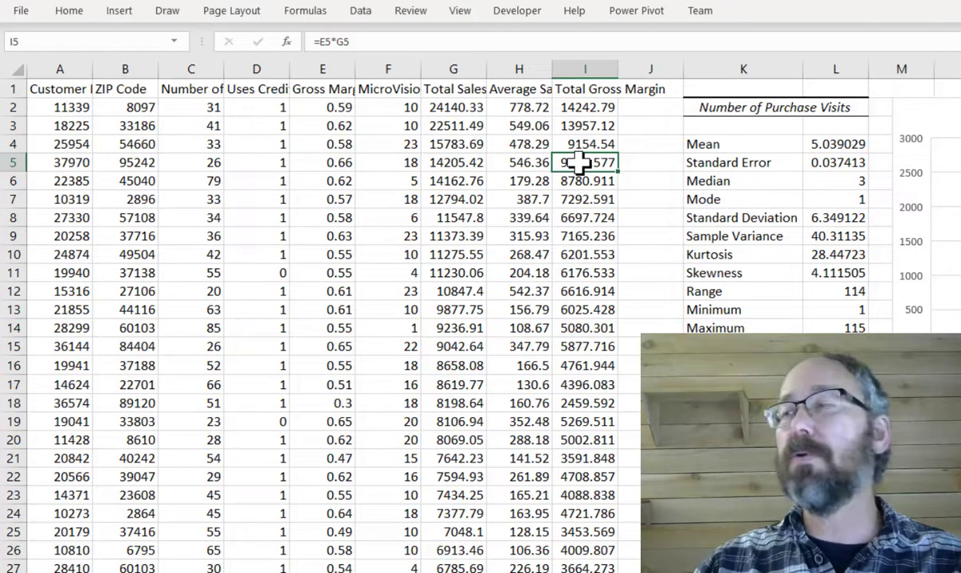
click(579, 89)
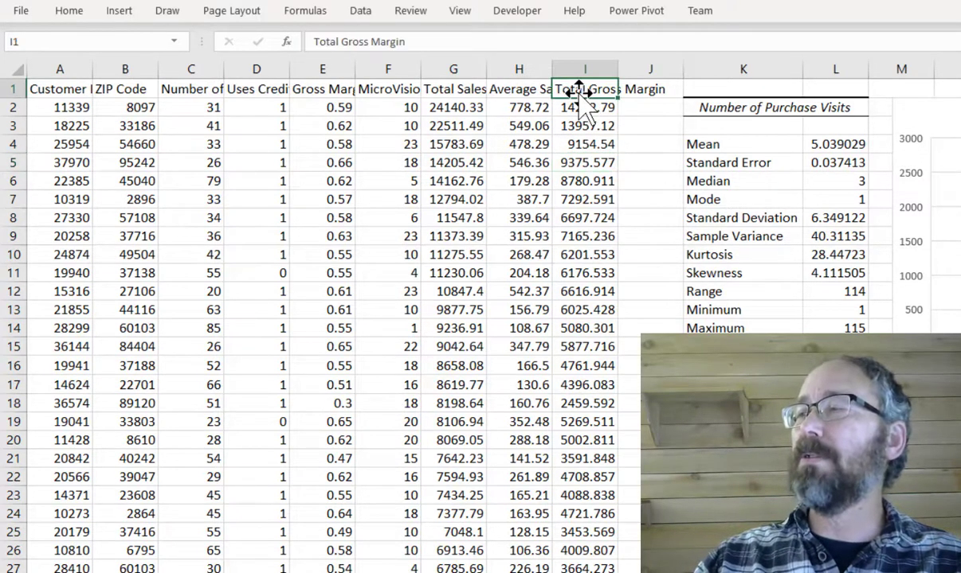
click(359, 16)
click(628, 48)
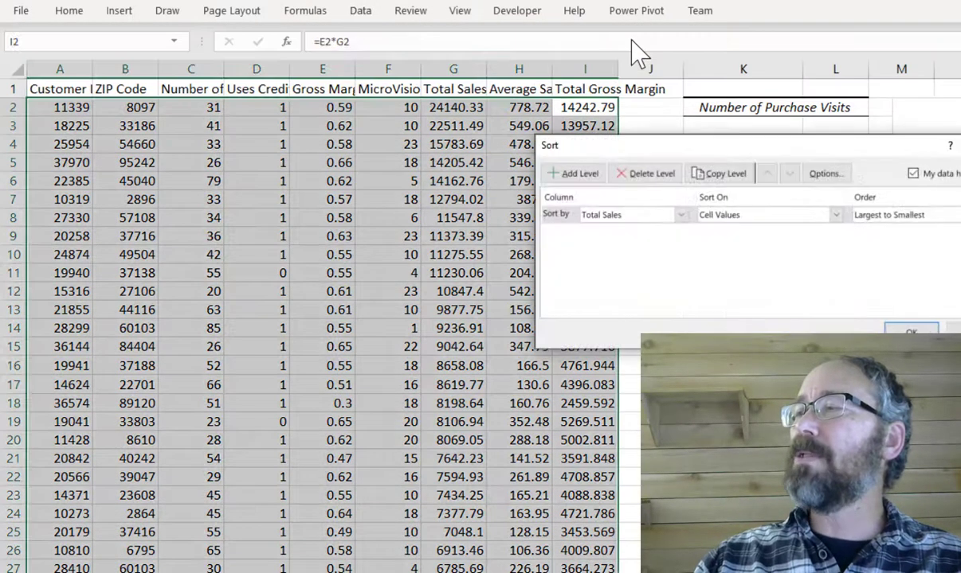
click(681, 215)
click(605, 324)
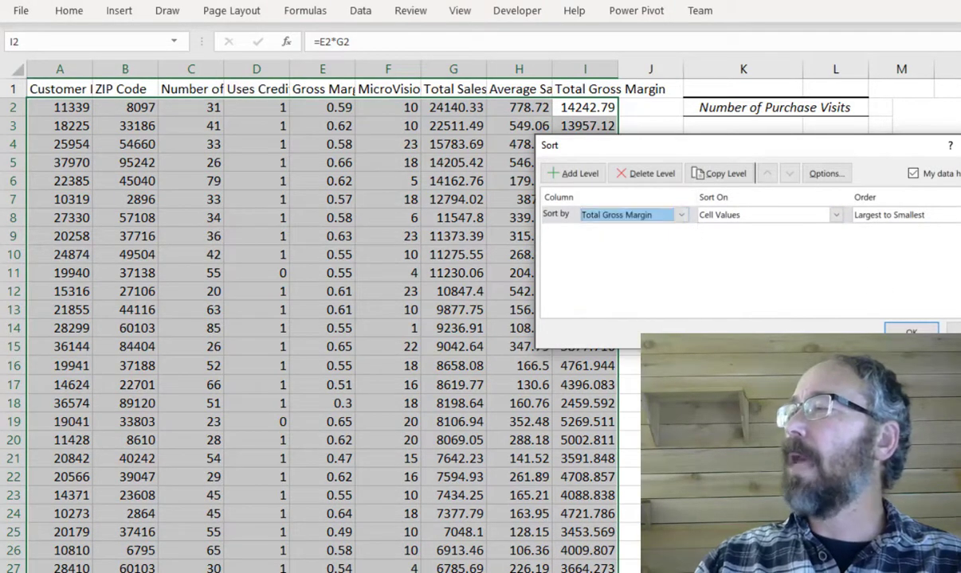
click(908, 329)
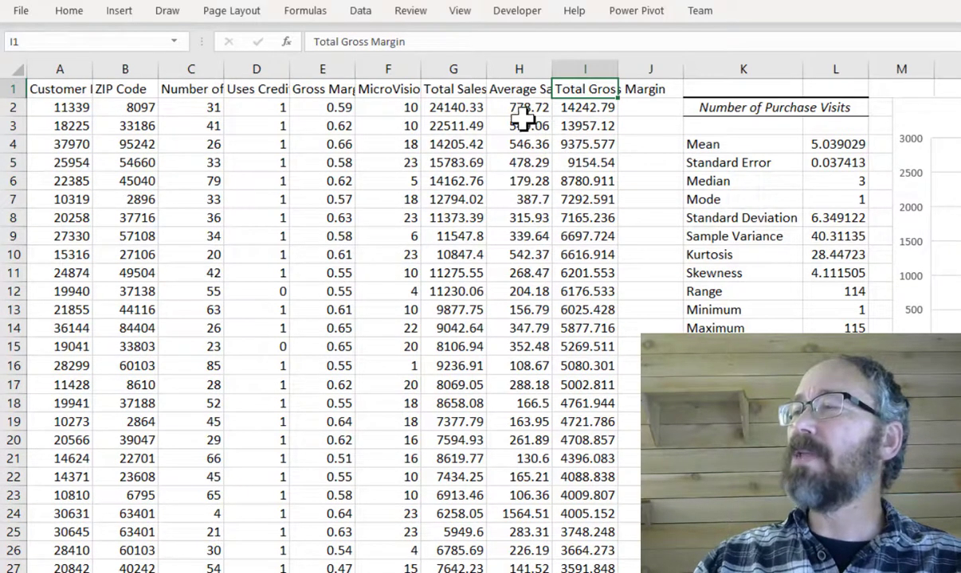
- Examine the reordered Total Sales values of the top customers
drag(452, 144, 451, 163)
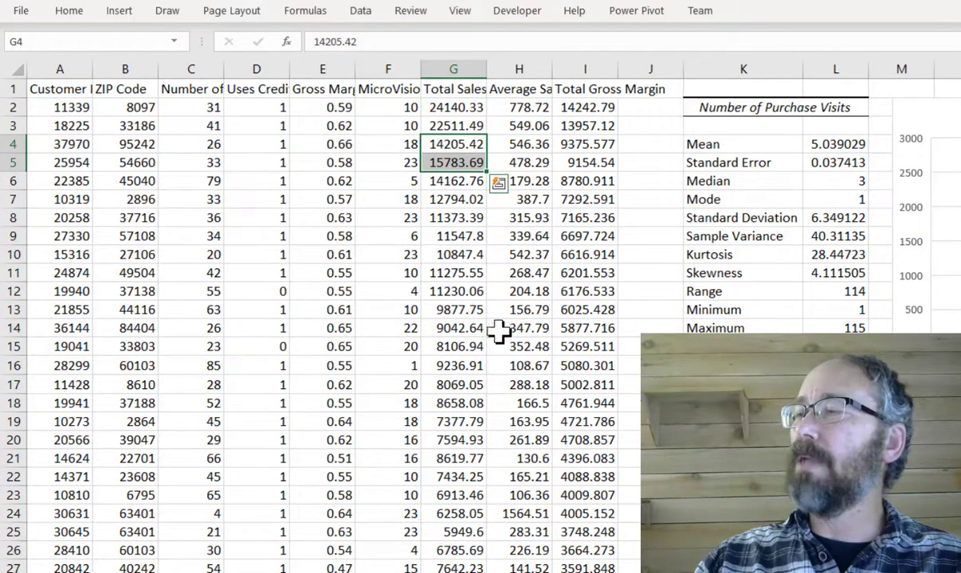
click(458, 345)
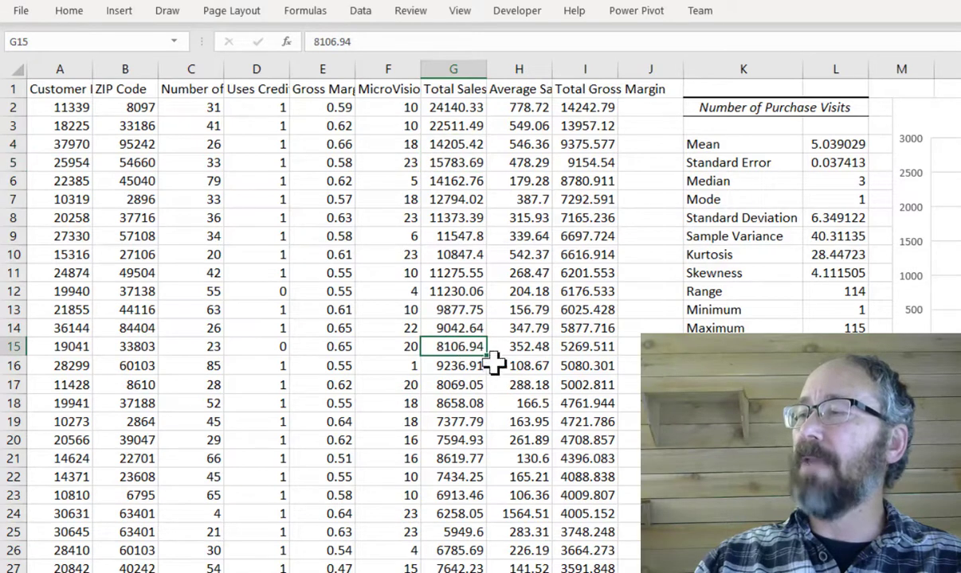
click(444, 365)
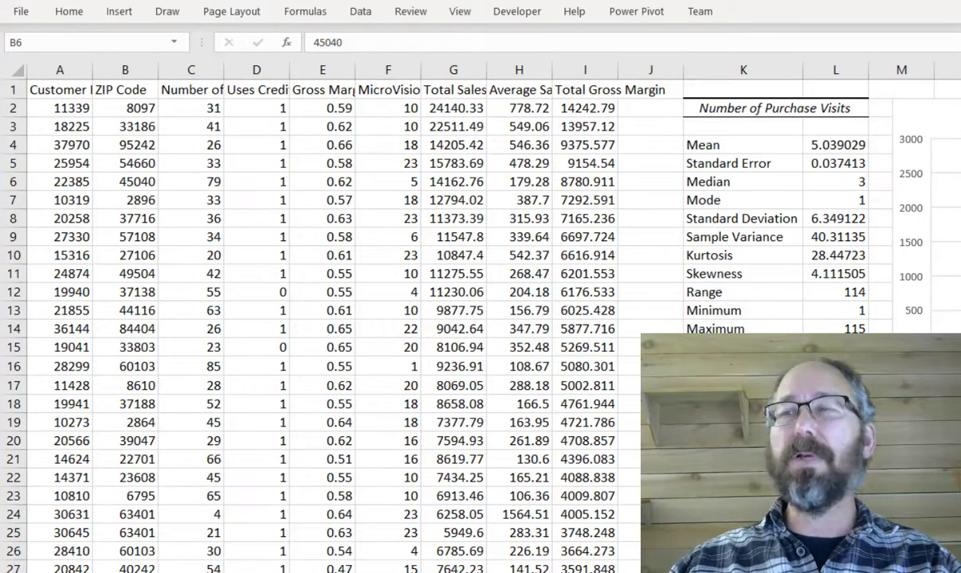
- Start a Regression analysis with the Total Gross Margin column $I$1:$I$28800 as the Y range
click(656, 131)
click(361, 12)
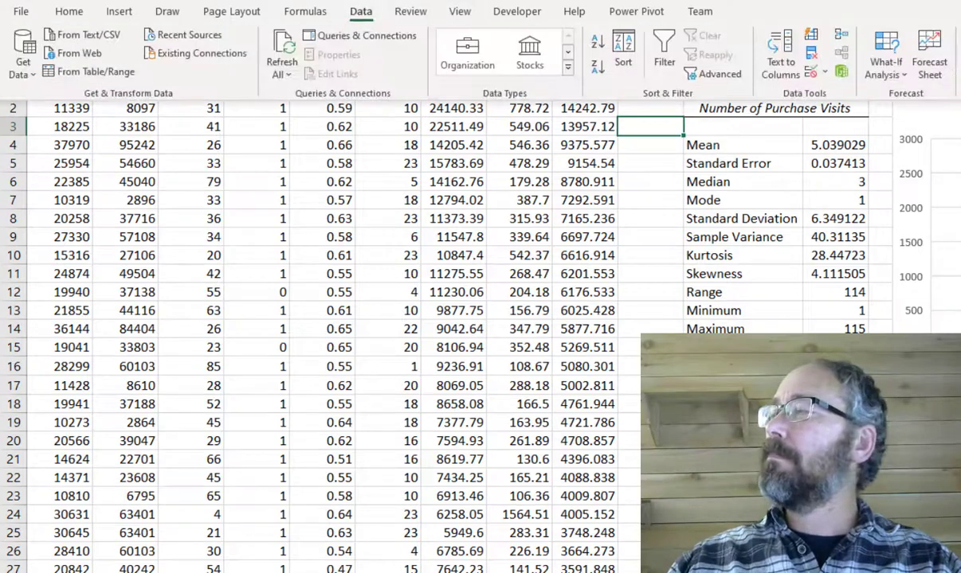
click(959, 34)
scroll(661, 287, down, 2)
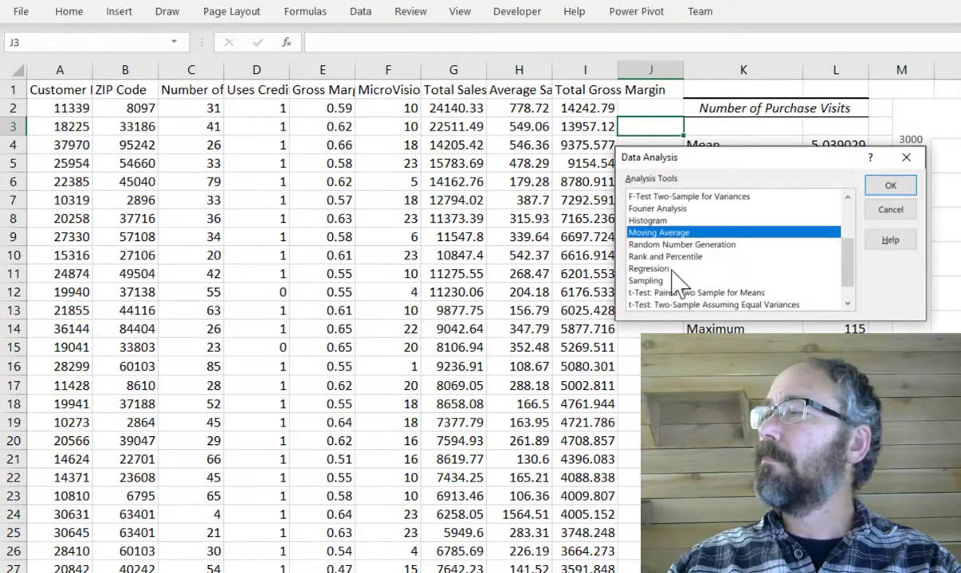
click(650, 266)
drag(749, 157, 514, 148)
click(605, 160)
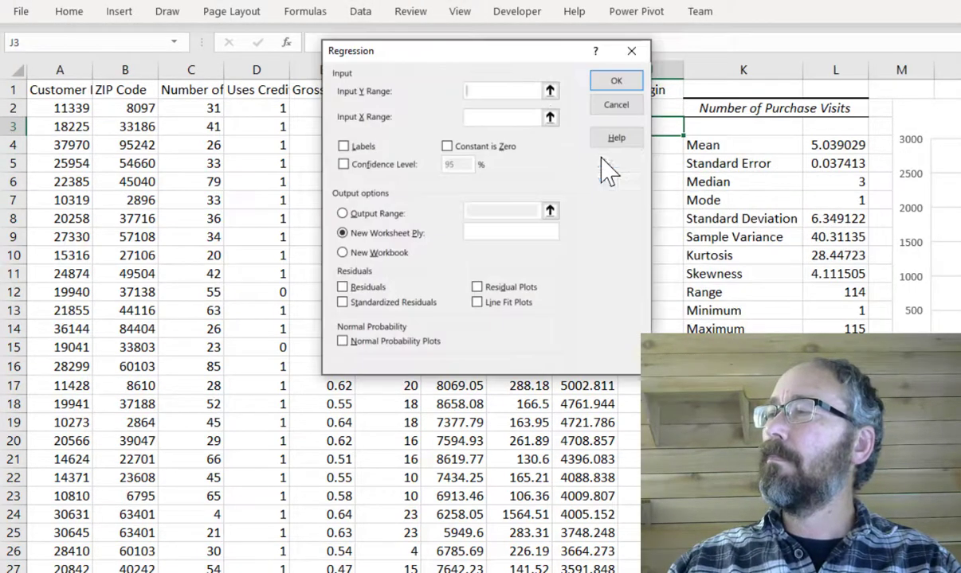
drag(495, 55, 290, 151)
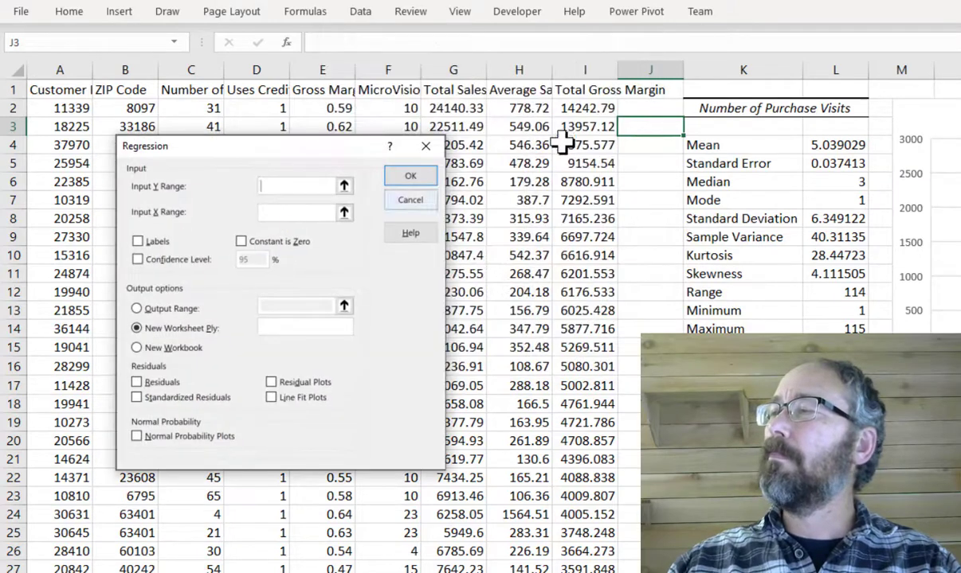
click(586, 94)
key(ctrl+shift+Down)
- Set the X range to the Uses Credit Card column $D$1:$D$28800, enable Labels, and run the regression
click(274, 214)
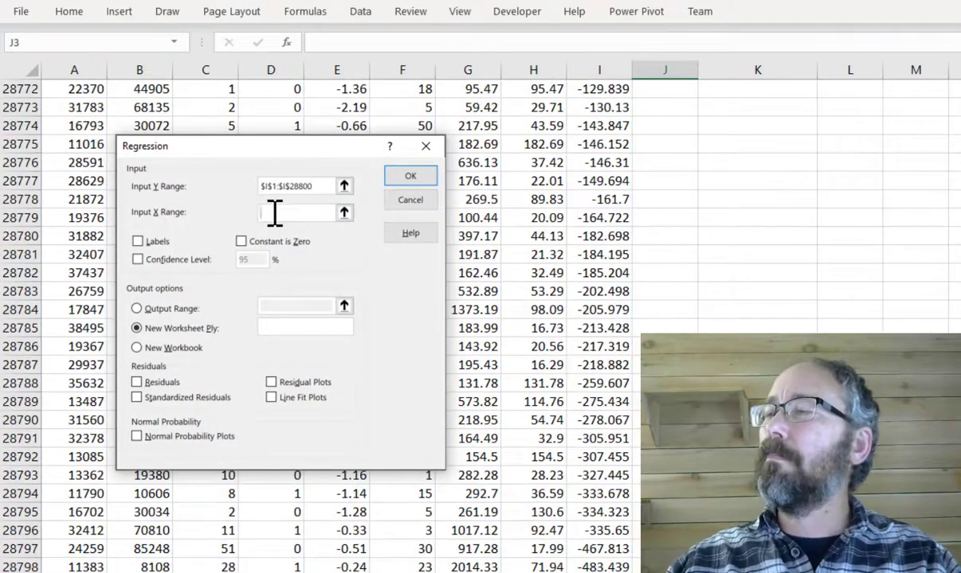
drag(332, 99, 340, 96)
key(ctrl+Up)
click(243, 88)
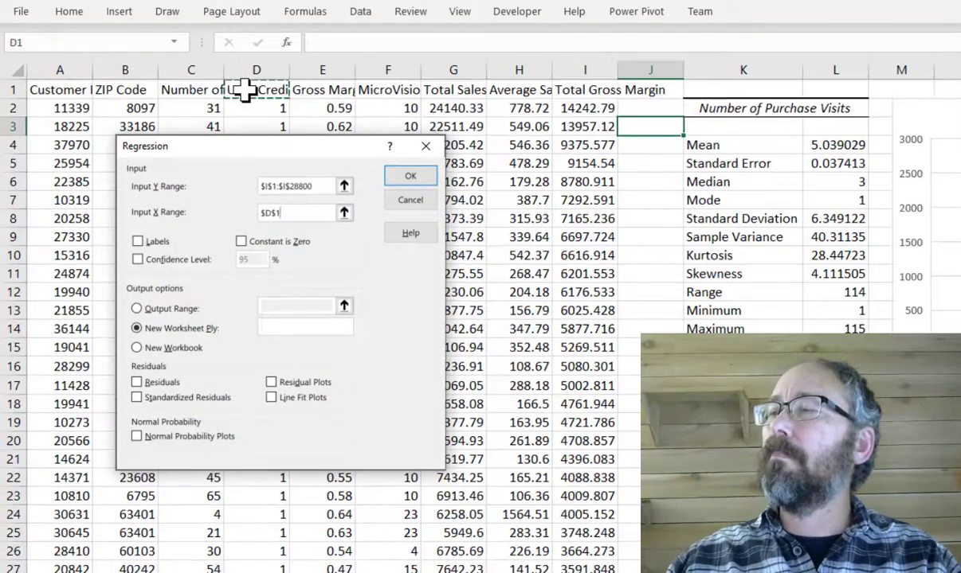
key(ctrl+shift+Down)
click(155, 243)
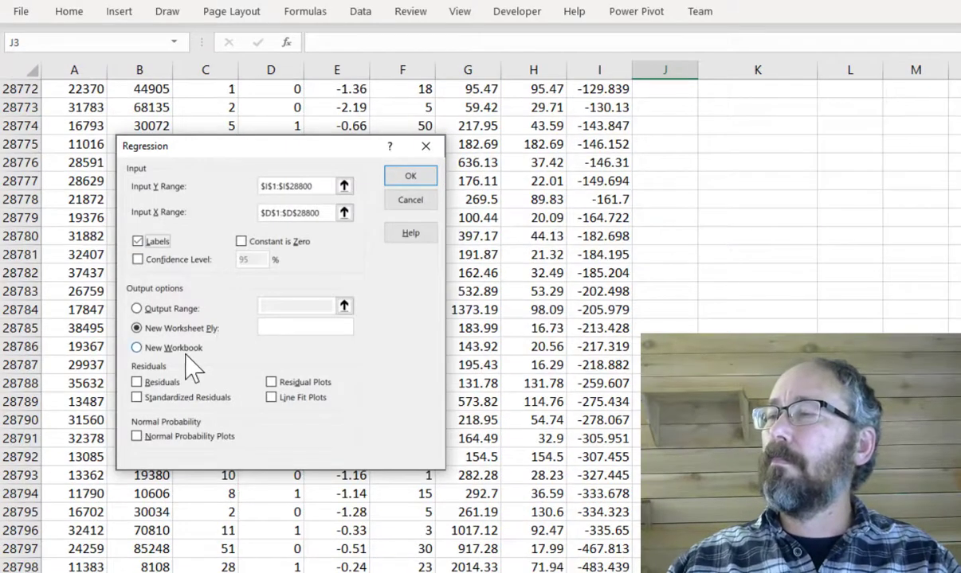
click(404, 178)
- Title the regression output sheet "Total Gross Margin" in bold
scroll(269, 196, up, 2)
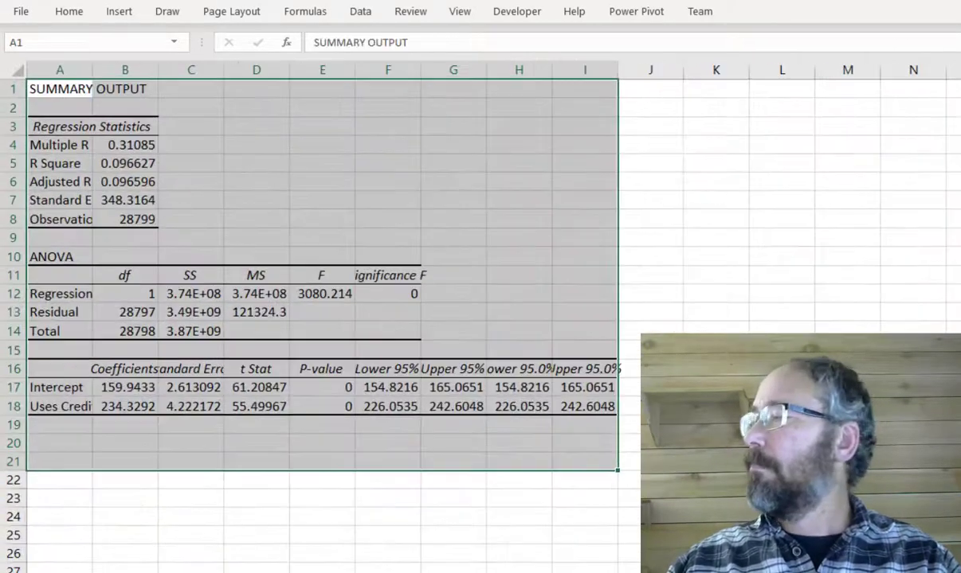
click(269, 195)
click(83, 94)
text(Total Gross Margin)
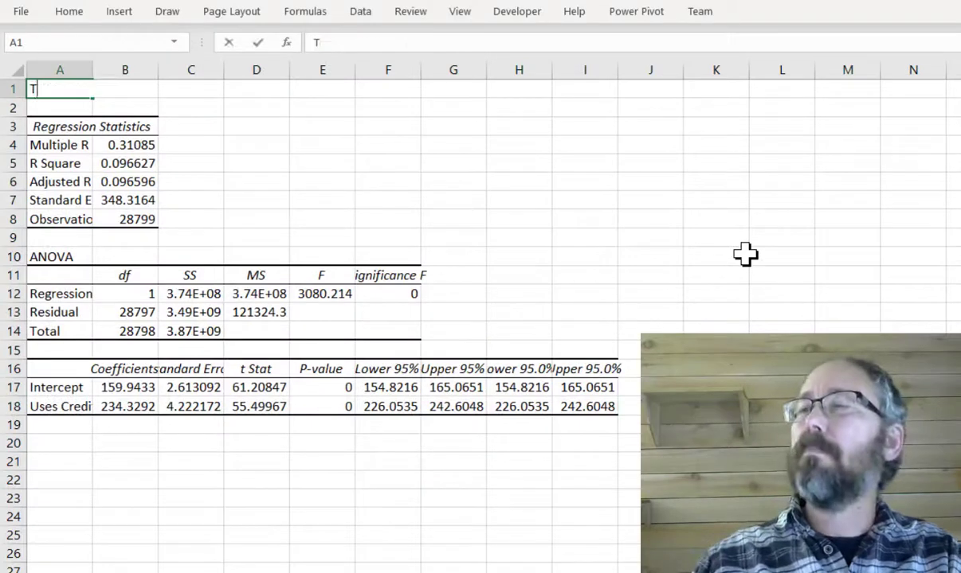
click(256, 126)
click(73, 93)
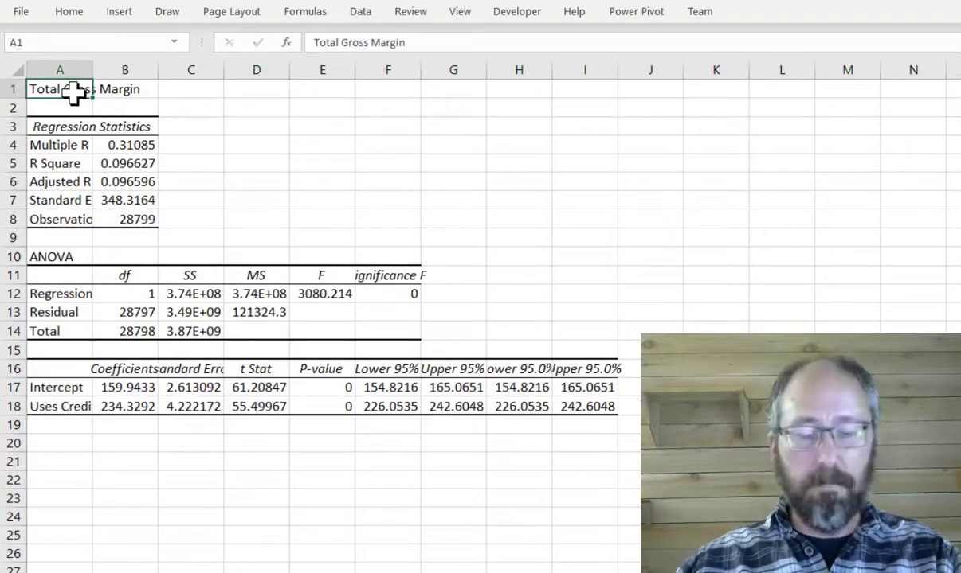
key(ctrl+b)
- Bold the R Square row and format its value as a percentage with three decimal places
drag(72, 164, 126, 164)
key(ctrl+b)
click(125, 163)
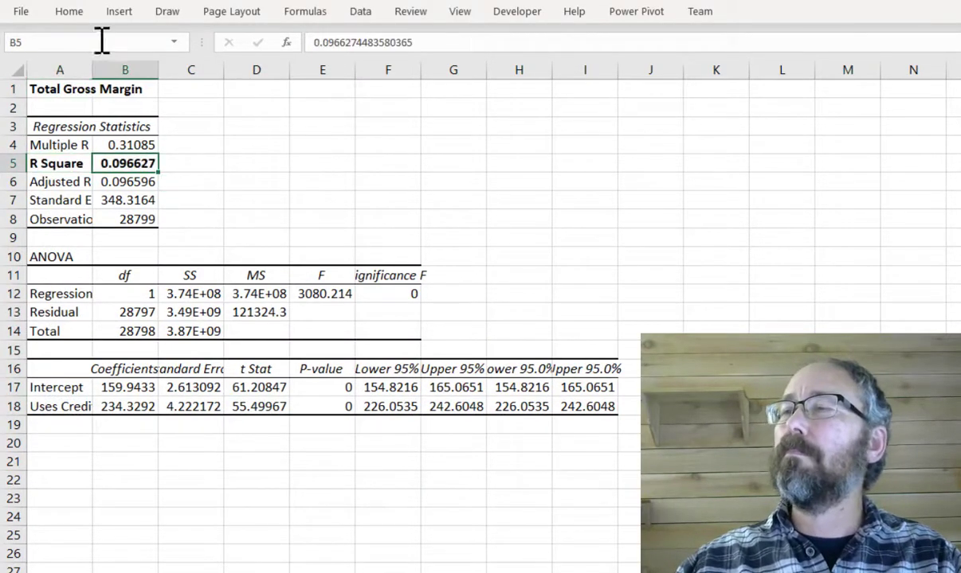
click(69, 11)
click(521, 67)
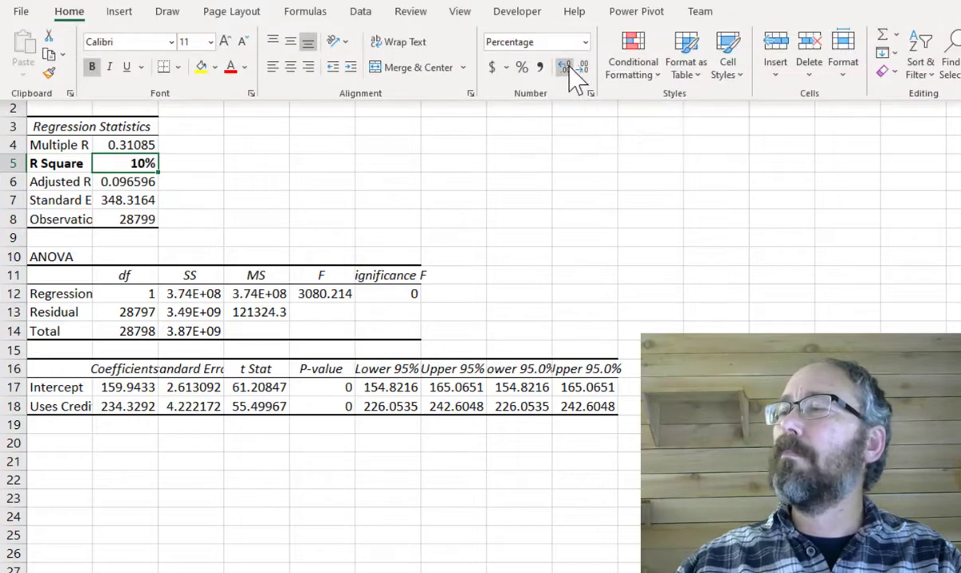
click(564, 68)
click(564, 68)
click(564, 68)
key(ctrl+F1)
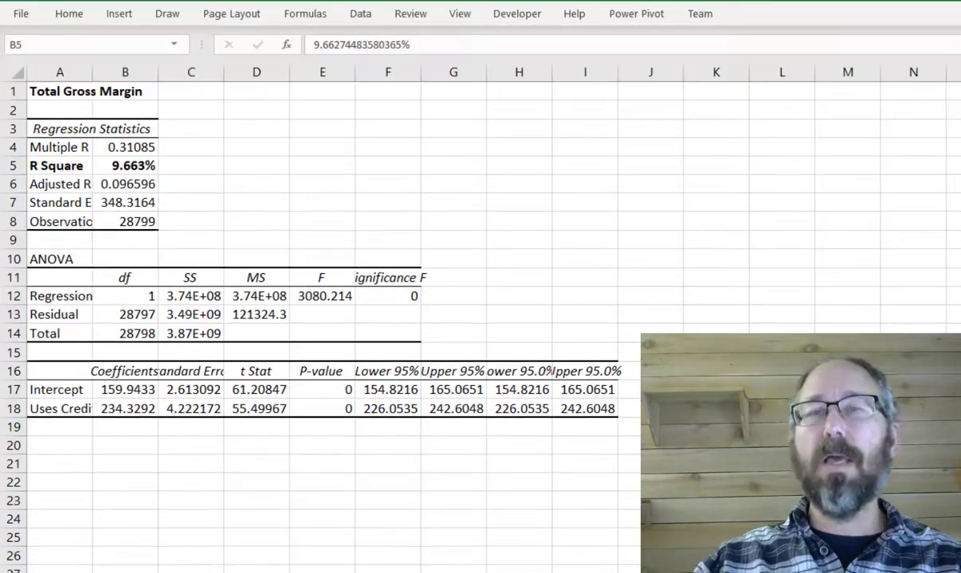
- Bold the Uses Credit Card label and both coefficient values, and autofit column A
click(52, 409)
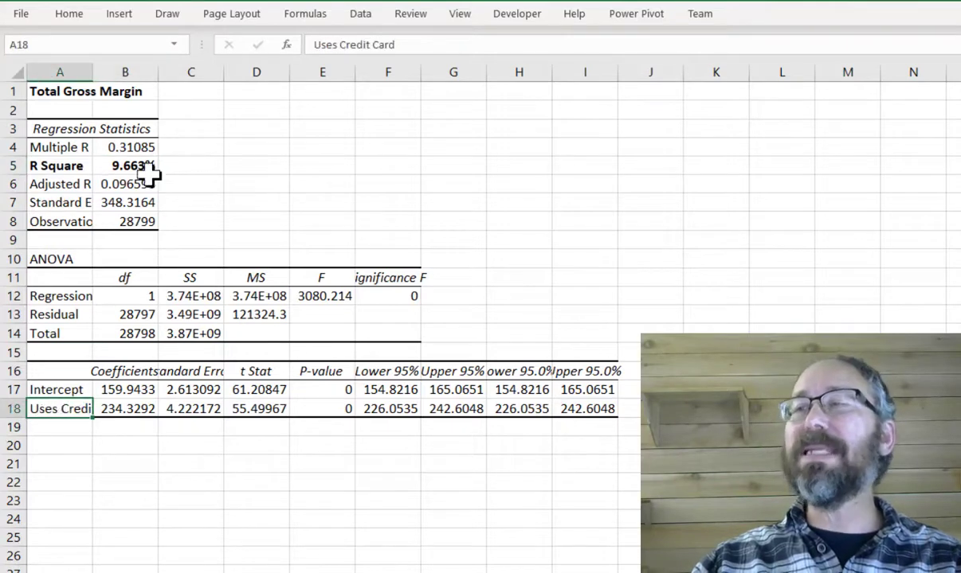
key(ctrl+b)
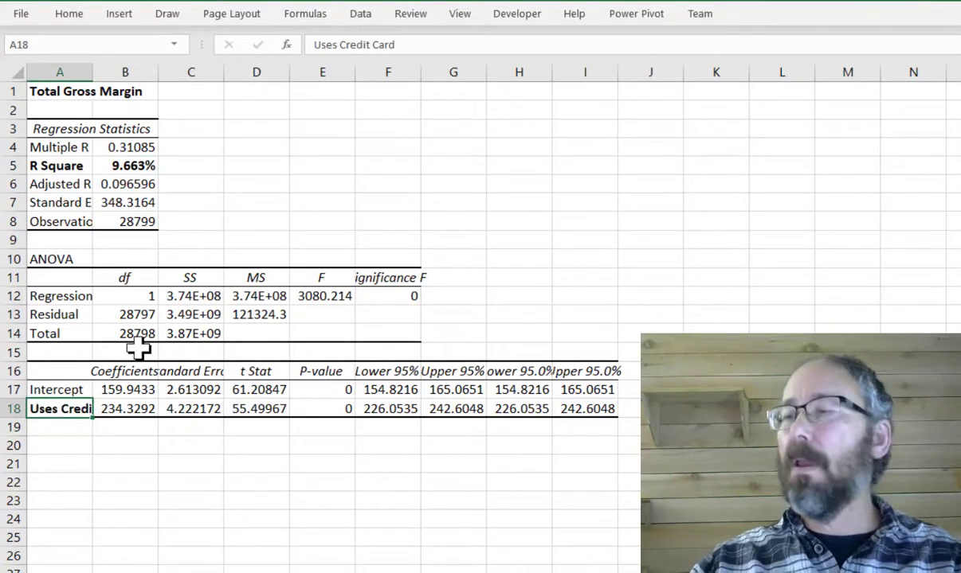
double_click(94, 72)
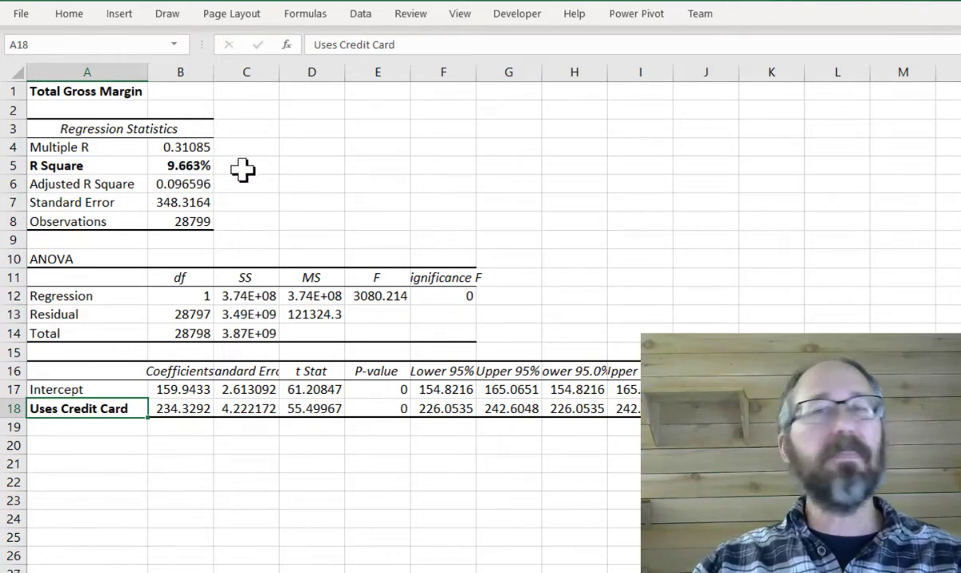
click(190, 389)
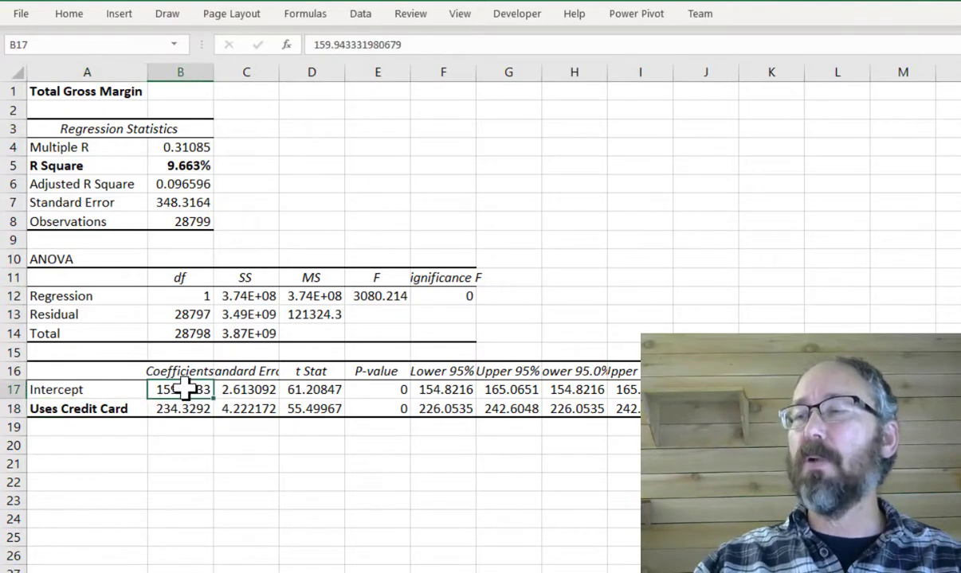
drag(190, 389, 181, 406)
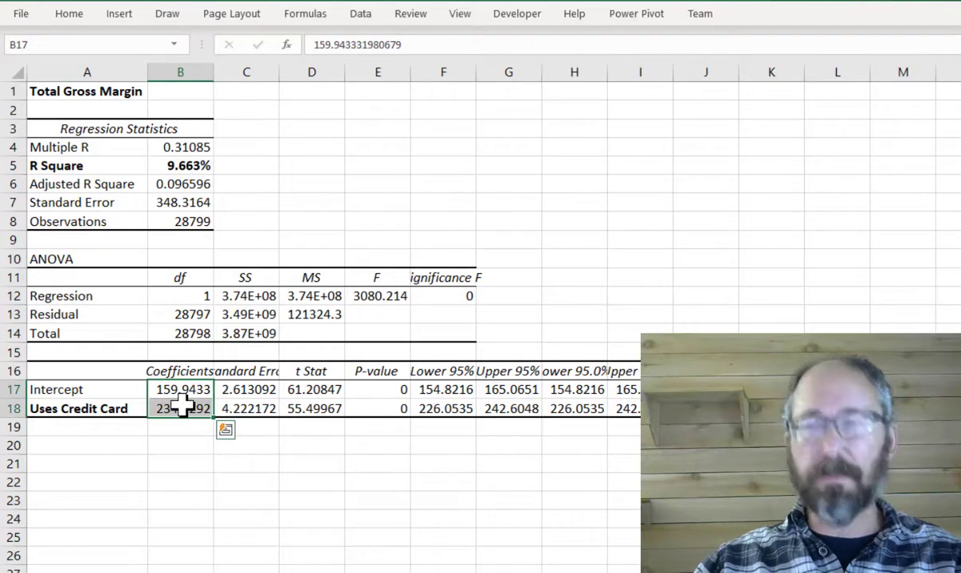
key(ctrl+b)
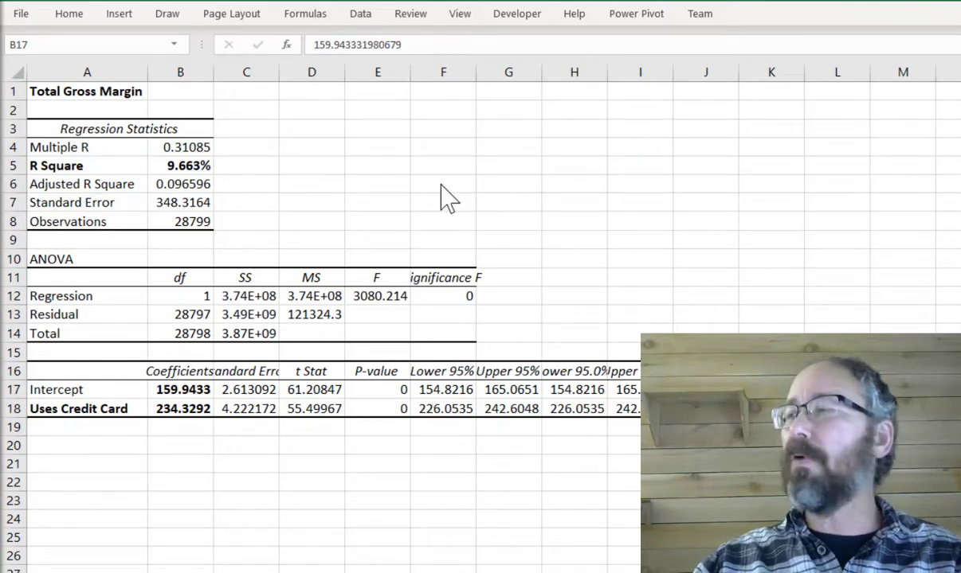
- Paste a y = b + mx equation box and move it beside the regression statistics
click(454, 156)
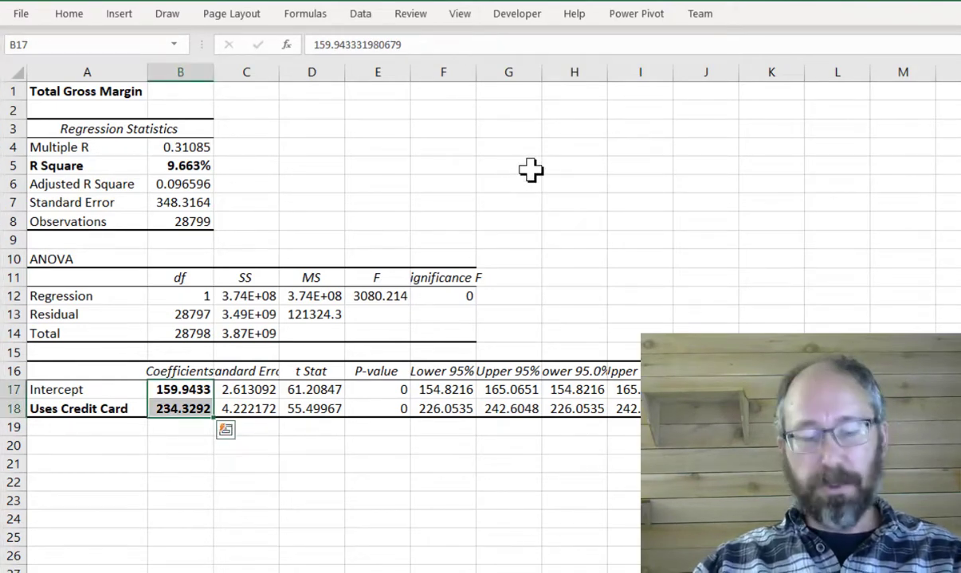
key(ctrl+v)
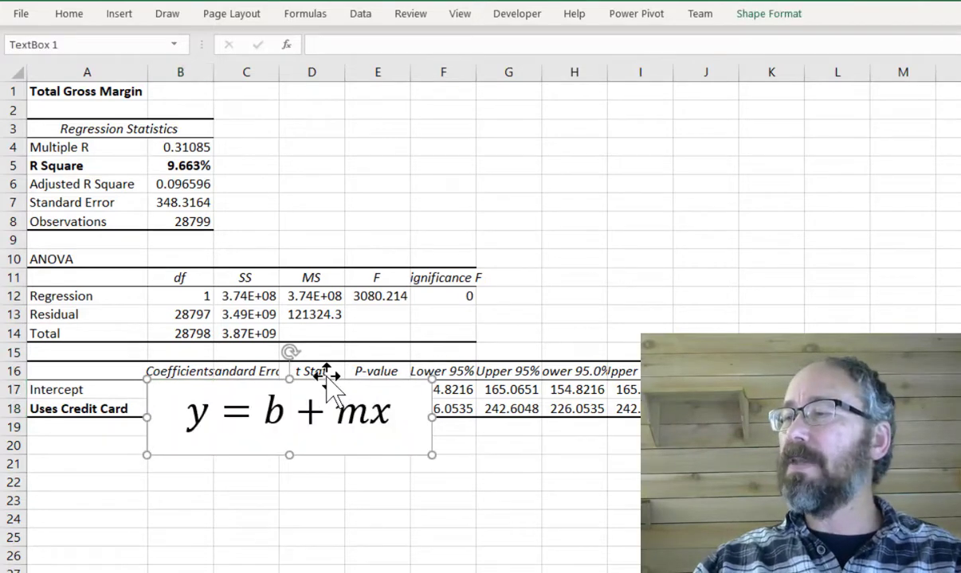
drag(332, 382, 518, 116)
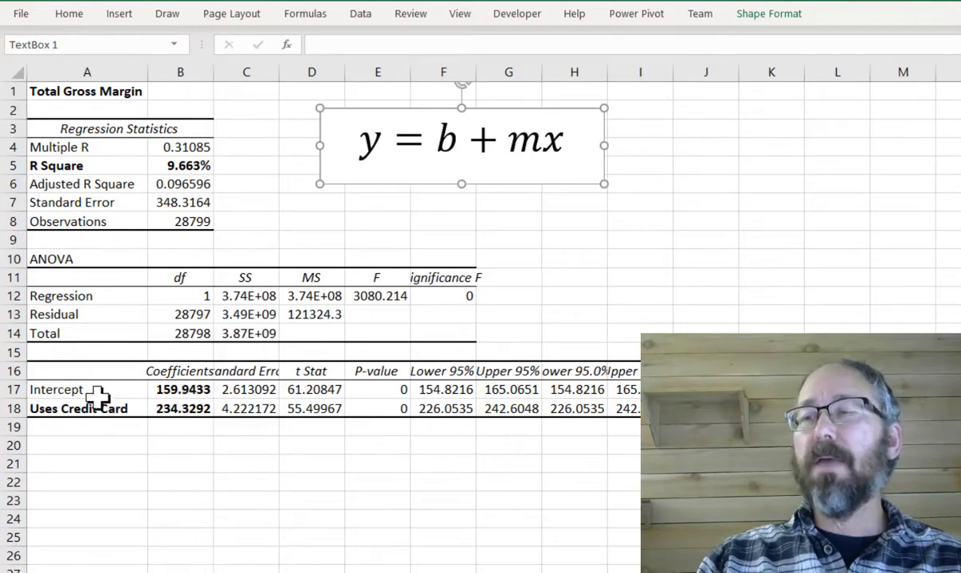
- Paste the equation "Total Gross Margin = 159.94 + 234.32 * Uses Credit Card" into cell A21
click(180, 406)
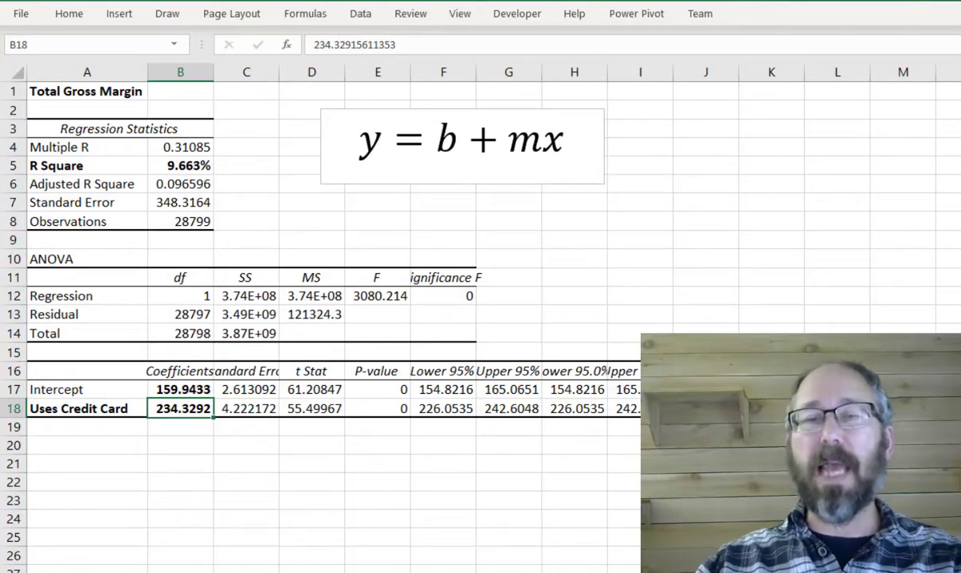
key(alt+Tab)
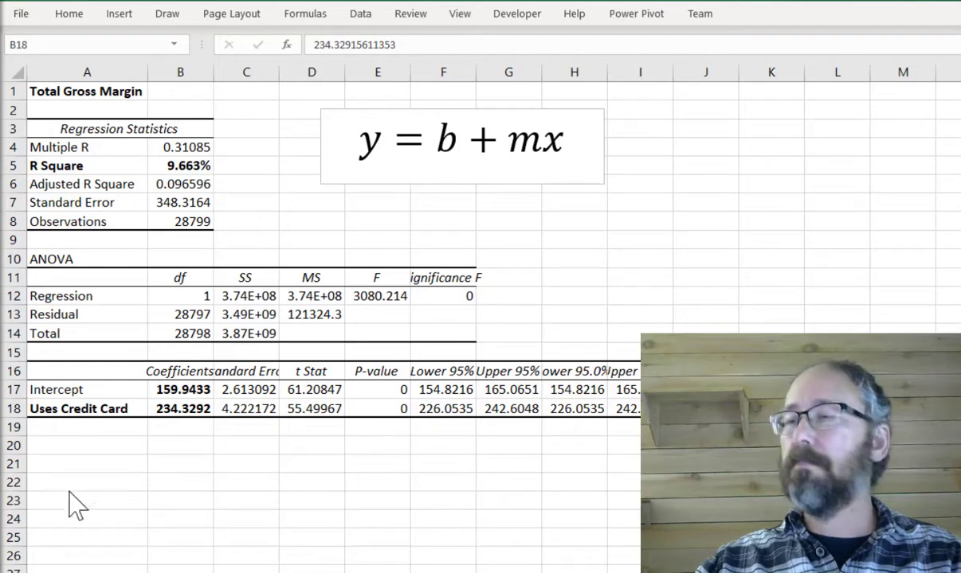
key(alt+Tab)
click(74, 465)
text(Total Gross Margin = 159.94 + 234.32 * Uses Credit Card)
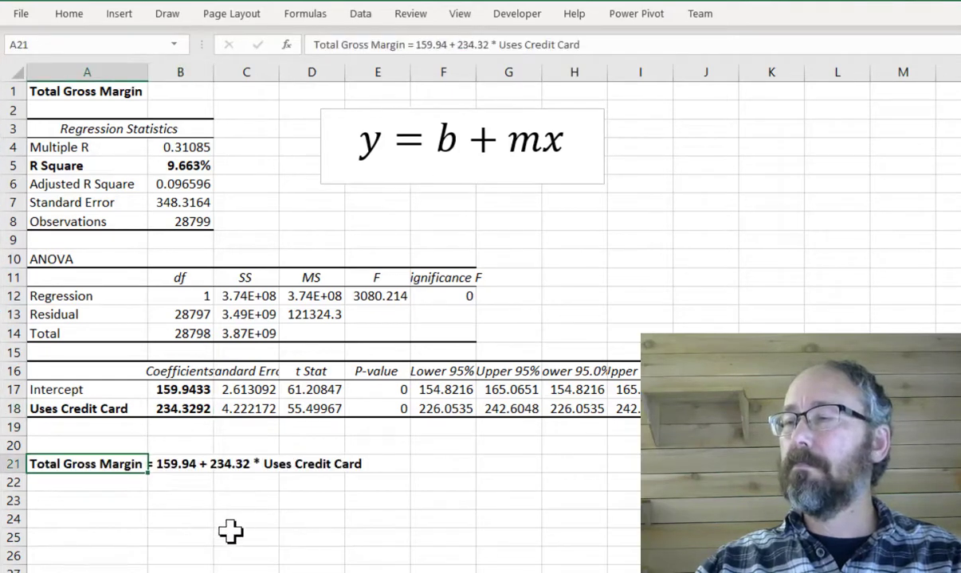
click(230, 529)
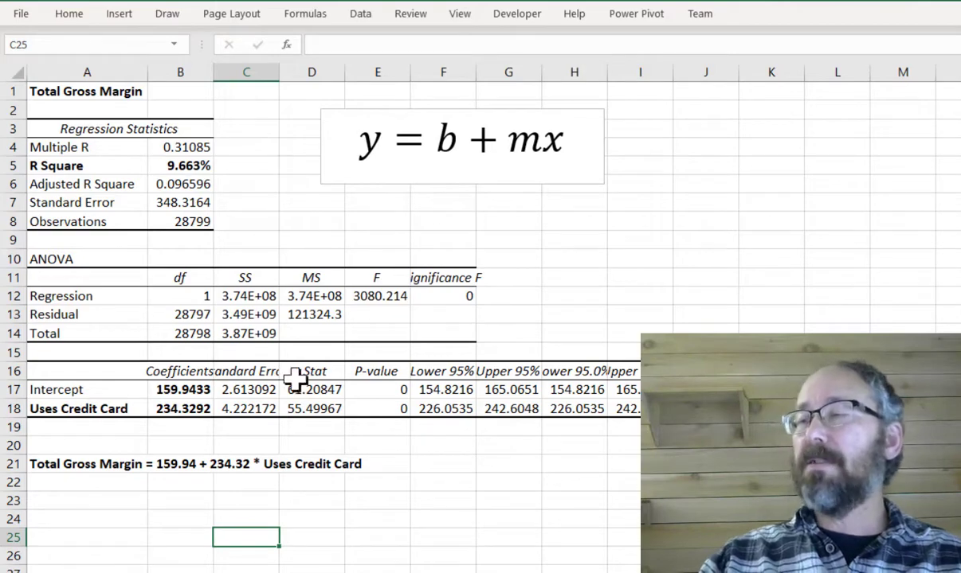
- On the data sheet, insert a scatter chart of the Total Gross Margin column and move it near the top
key(ctrl+Page_Down)
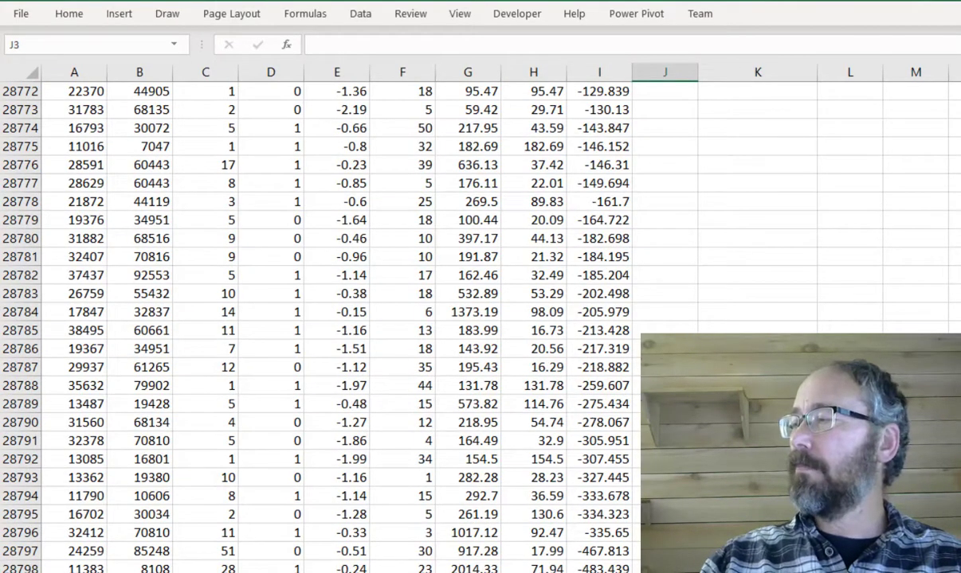
key(ctrl+BackSpace)
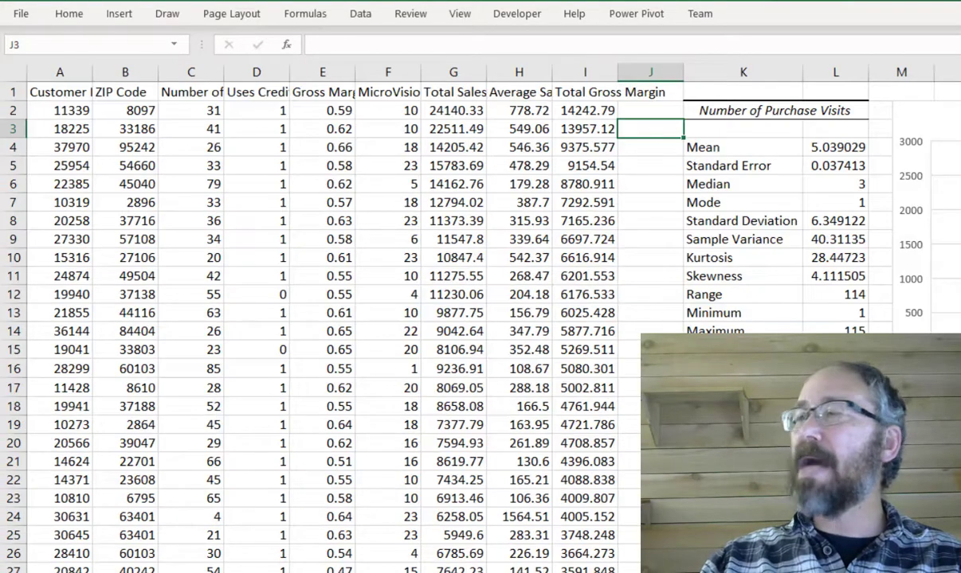
click(590, 94)
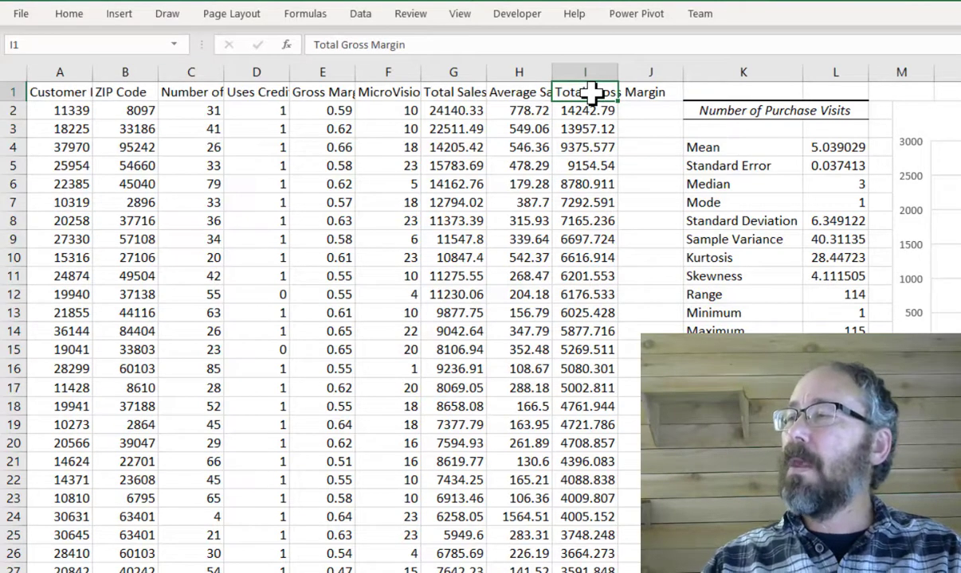
key(ctrl+shift+Down)
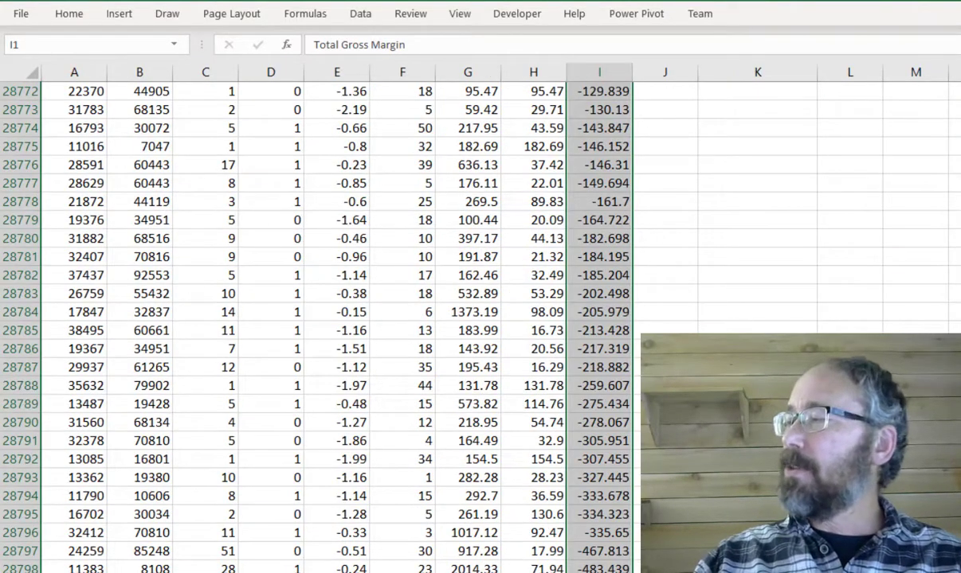
key(ctrl+BackSpace)
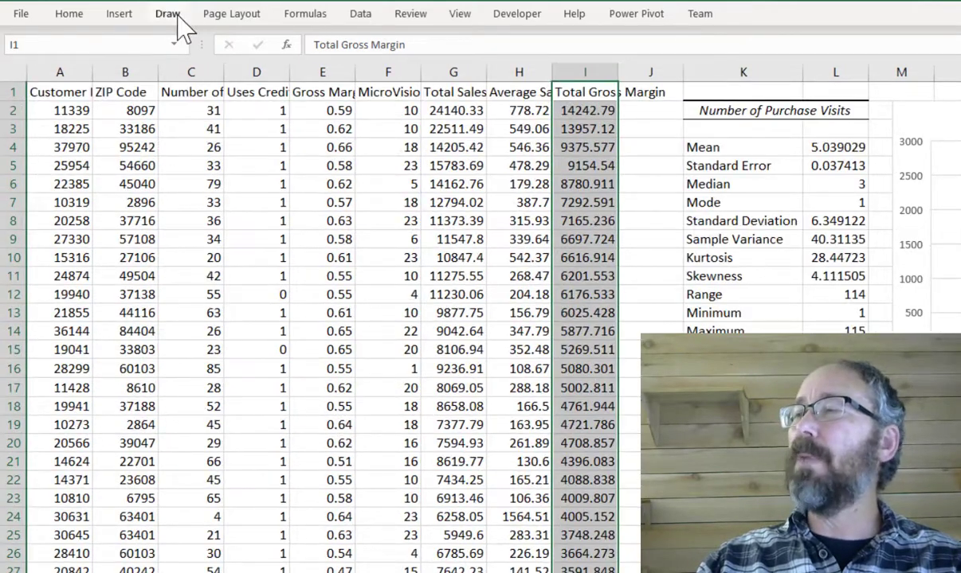
click(121, 16)
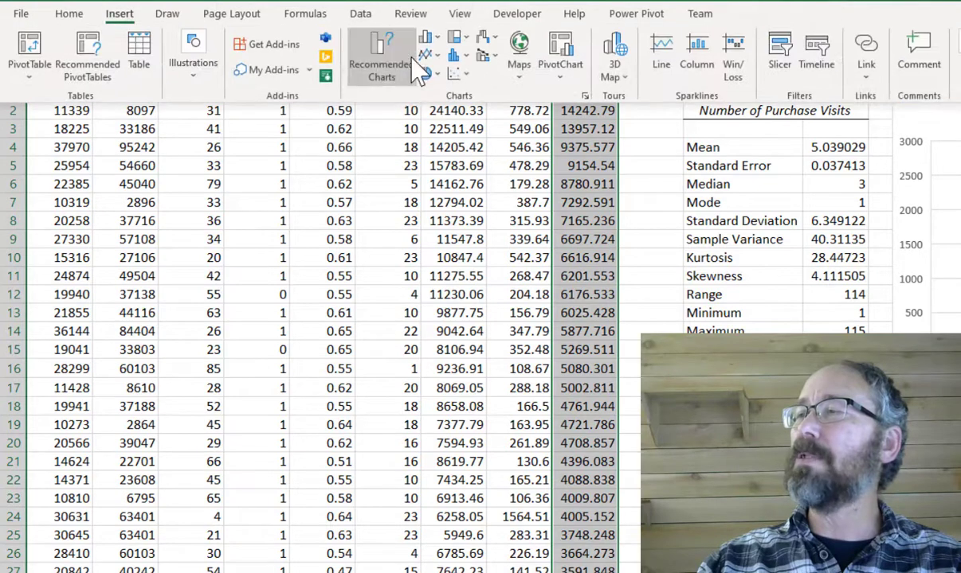
click(460, 74)
click(470, 130)
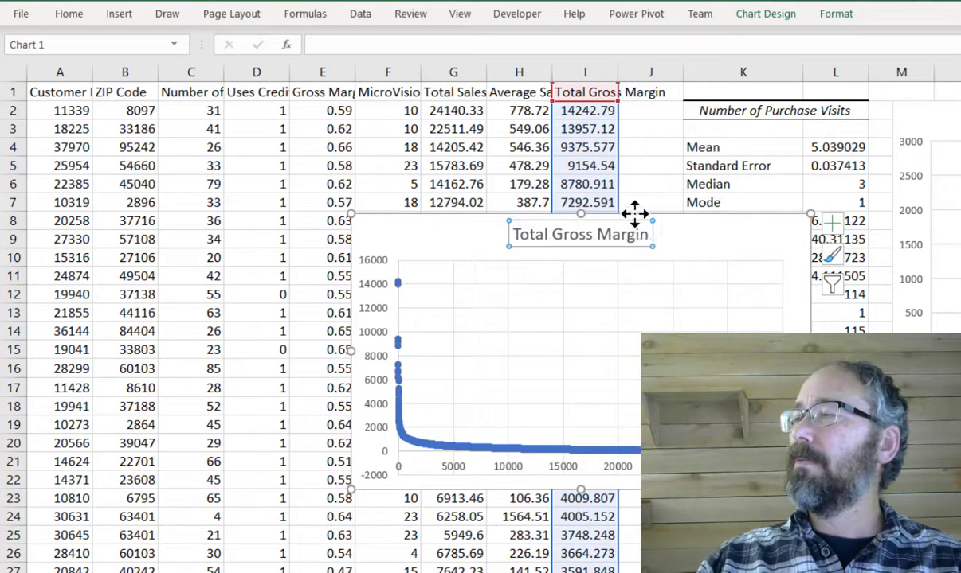
drag(651, 231, 662, 222)
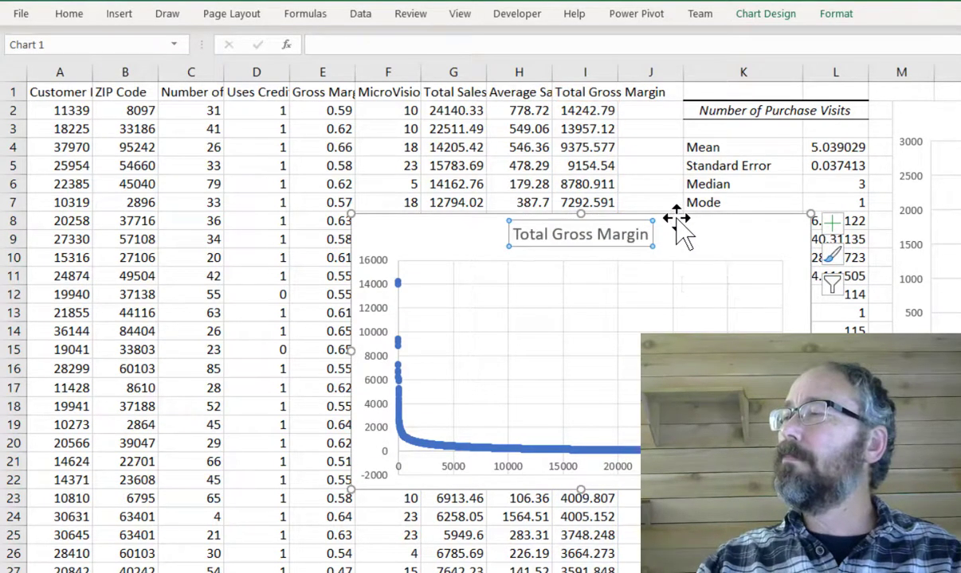
drag(677, 217, 633, 118)
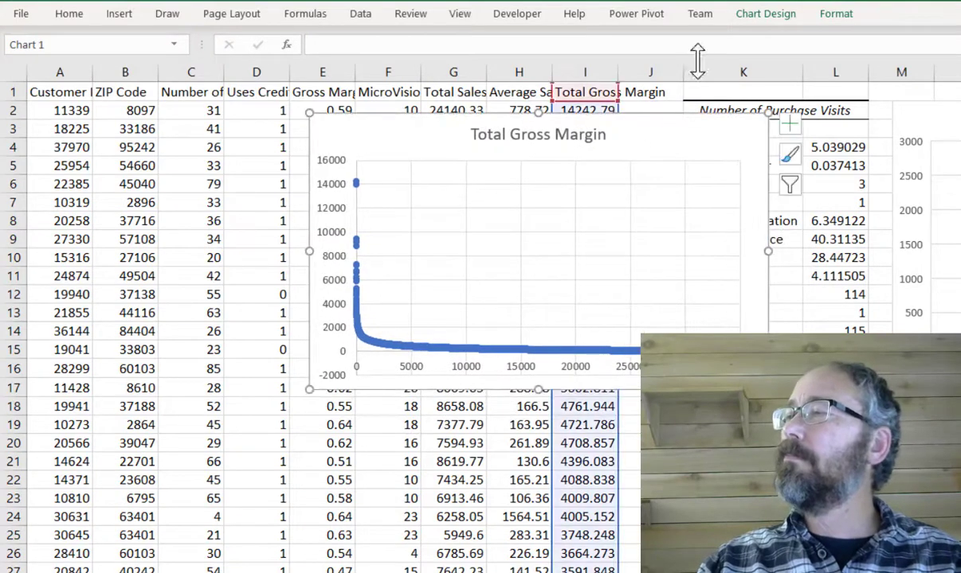
- Set the Total Gross Margin chart's X values to the Number of Purchase Visits column, C2 down to C28800
click(765, 16)
click(815, 45)
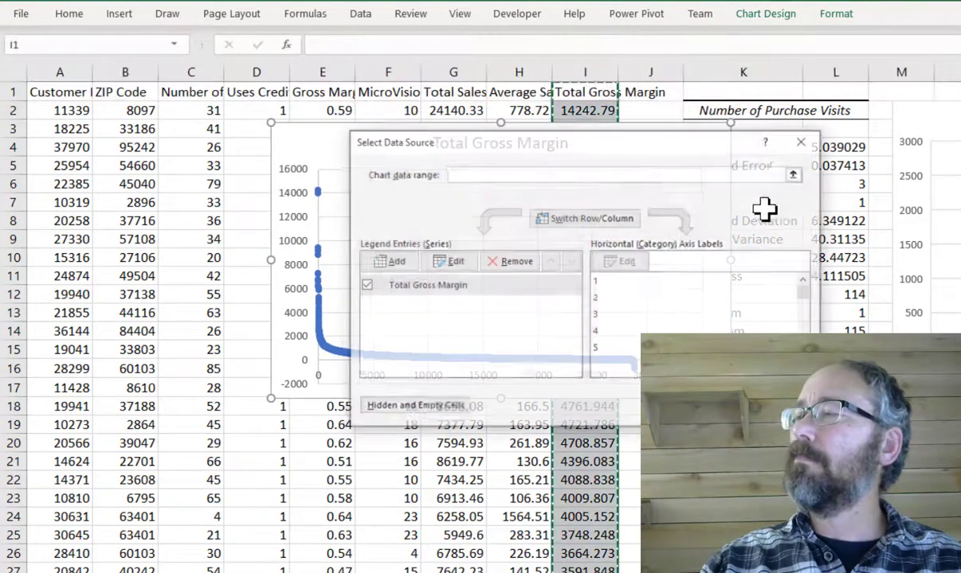
click(450, 263)
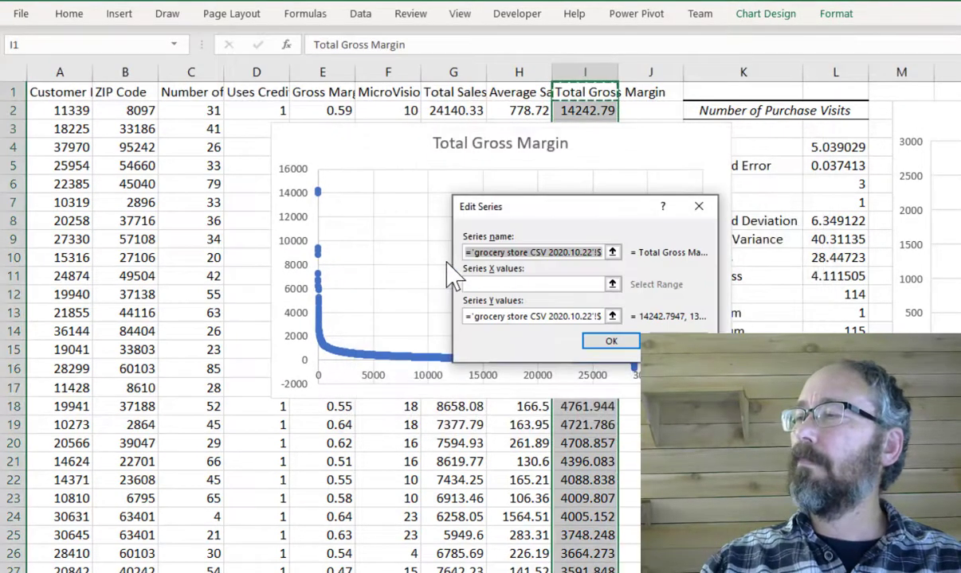
click(486, 285)
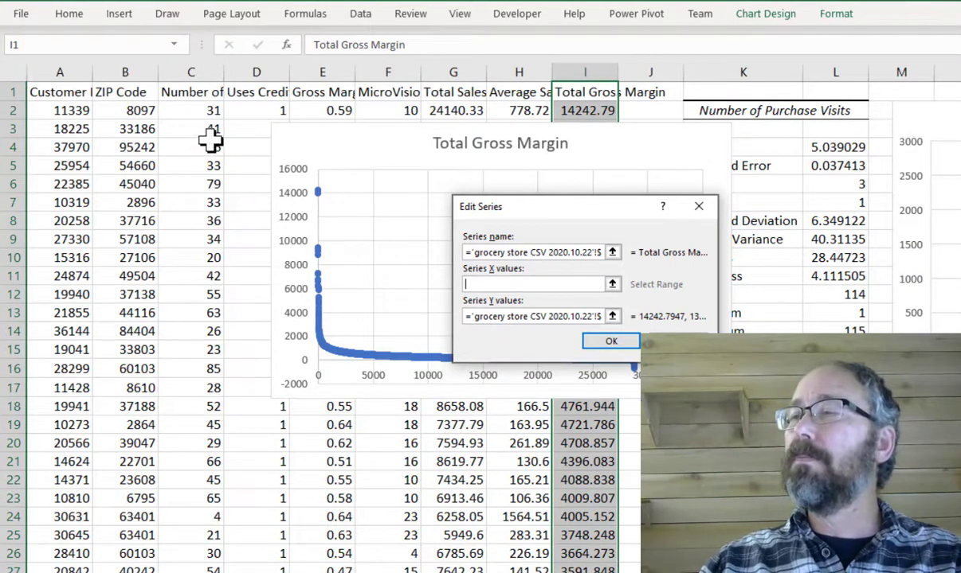
click(197, 113)
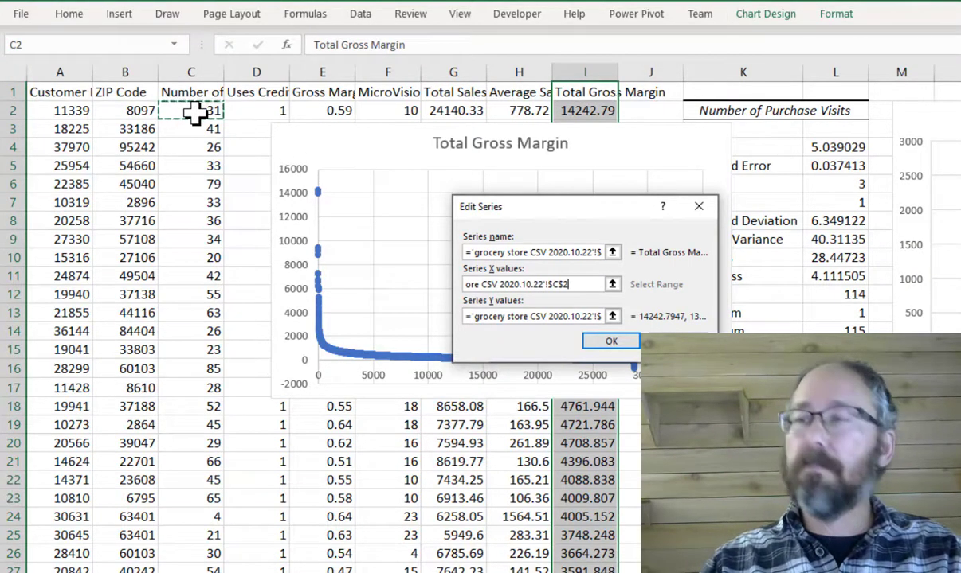
key(ctrl+shift+Down)
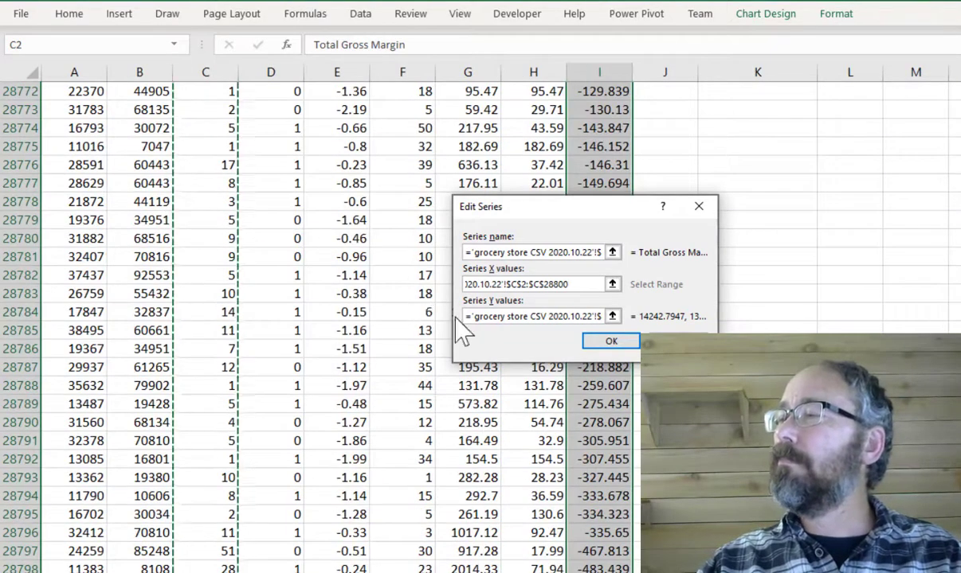
click(611, 341)
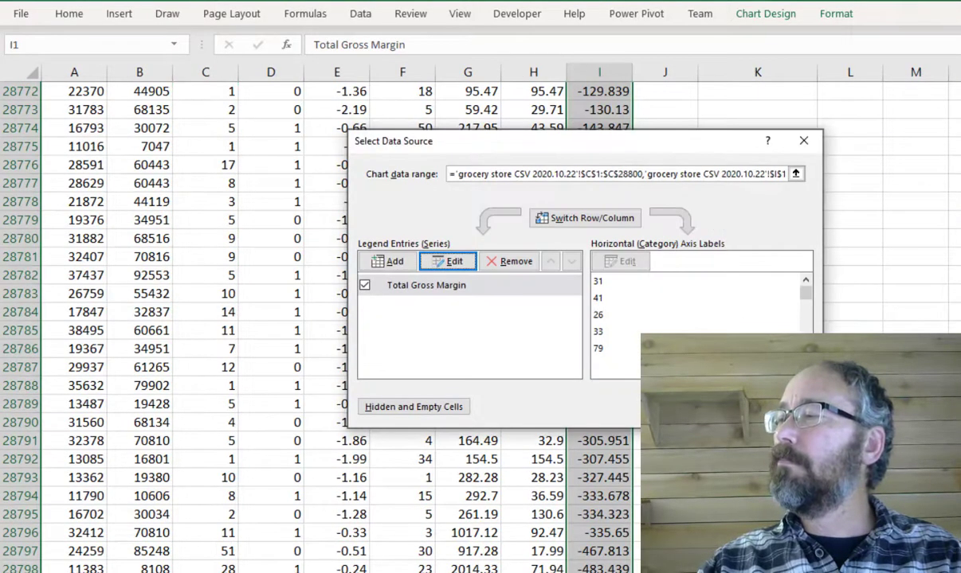
click(716, 407)
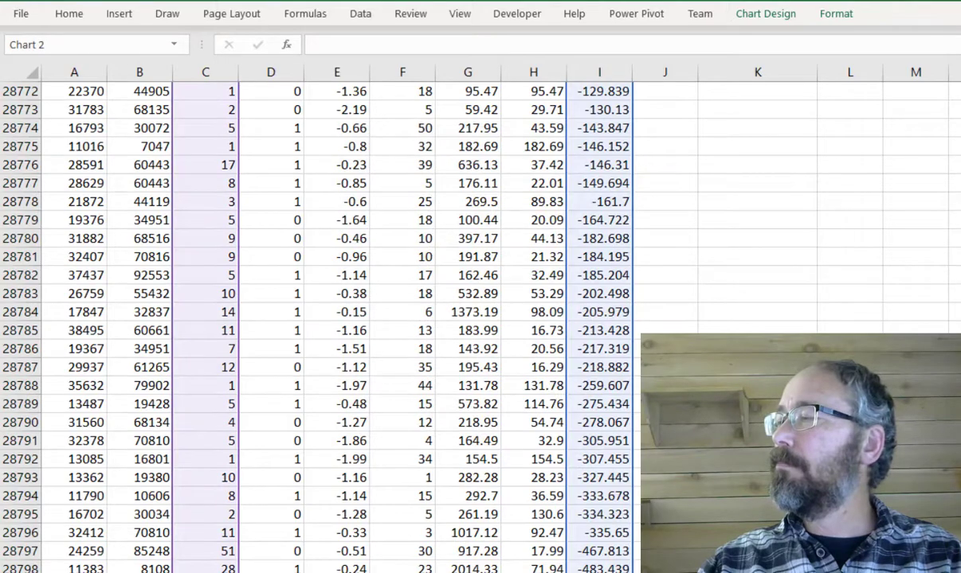
- Add a trendline to the scatter chart and open its formatting options
scroll(480, 326, up, 20)
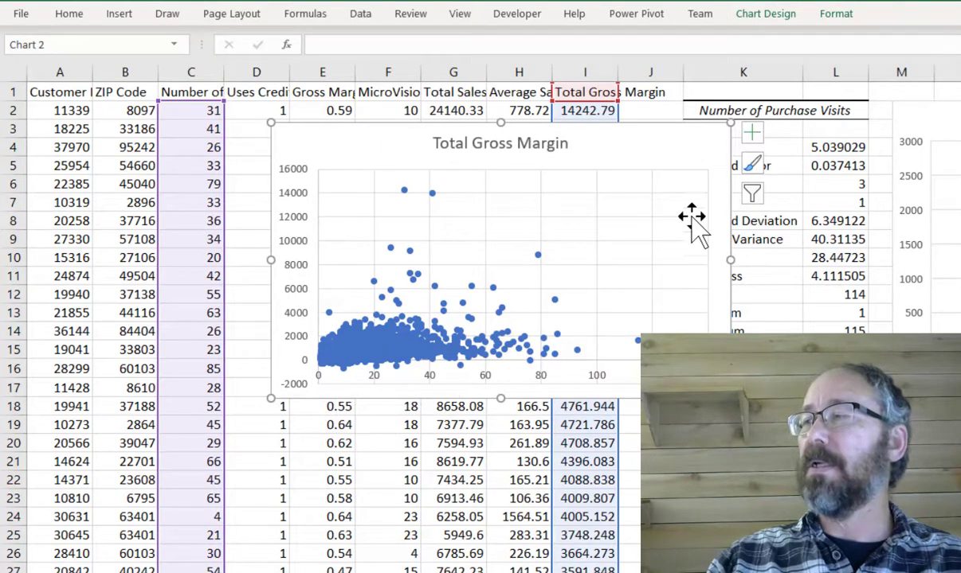
click(750, 134)
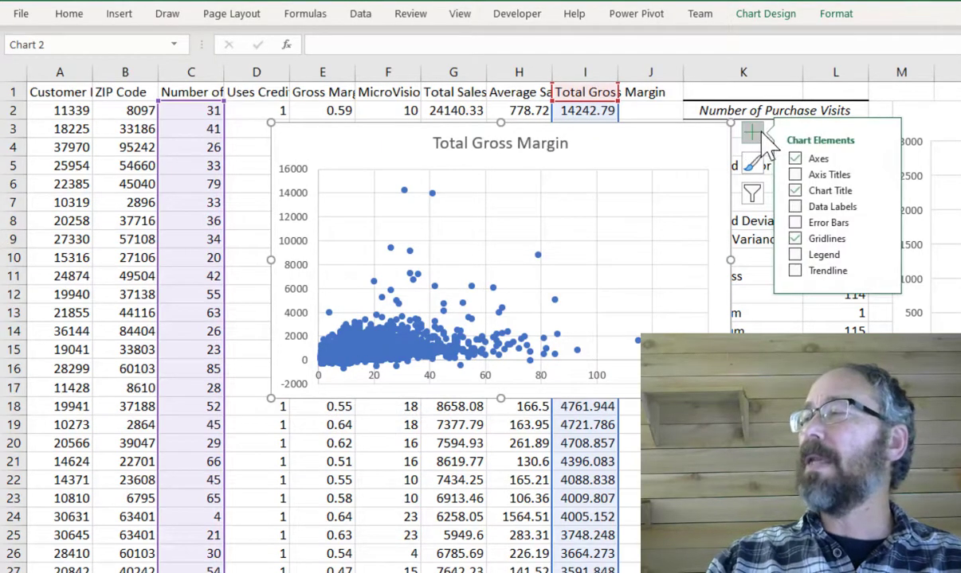
click(801, 272)
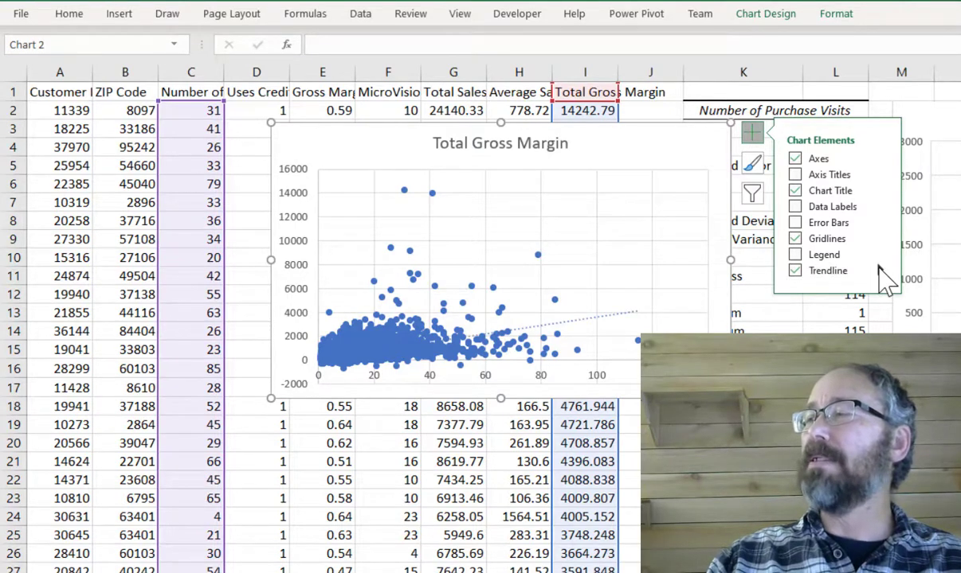
click(879, 269)
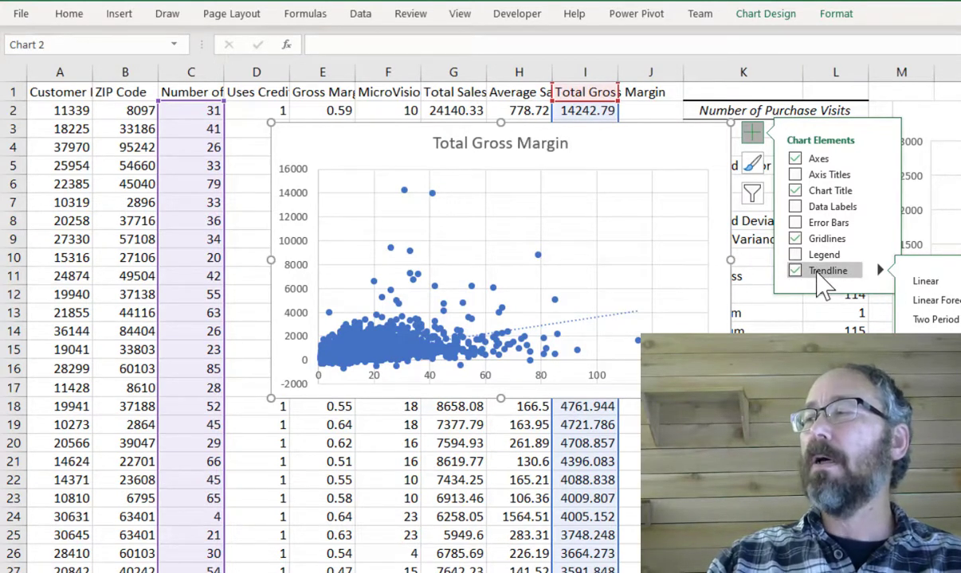
double_click(609, 325)
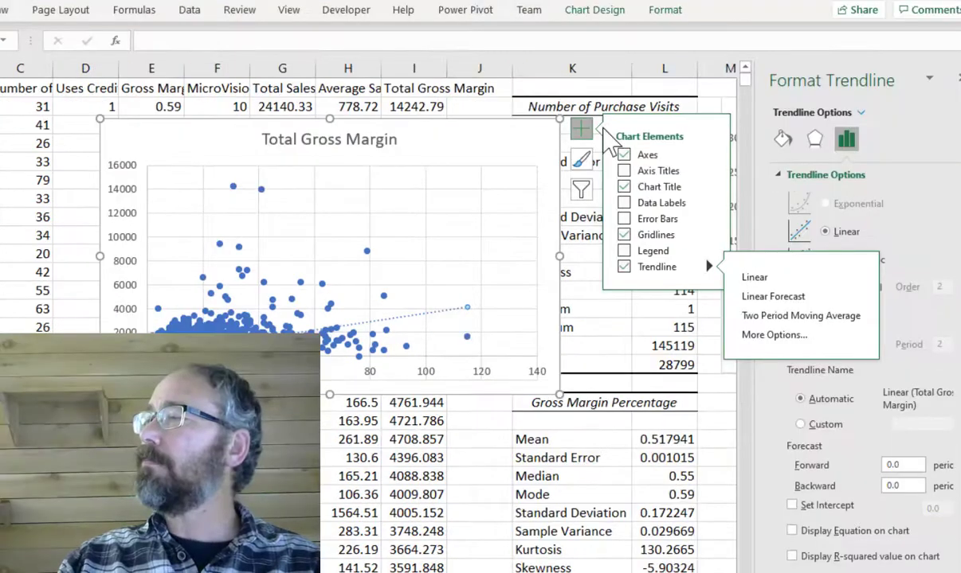
- Recolour the trendline orange as a solid line and increase its width
click(846, 144)
click(783, 139)
click(940, 304)
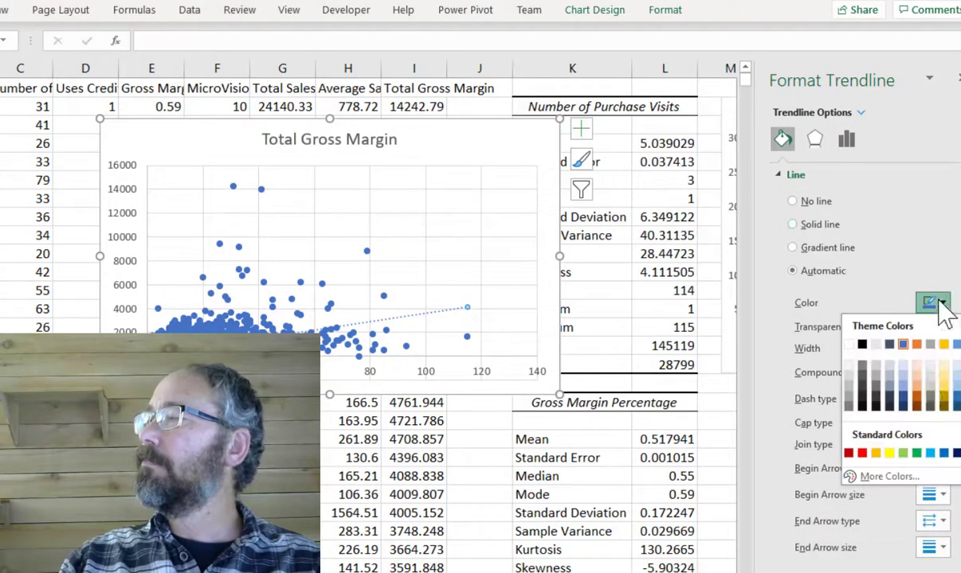
click(922, 396)
click(382, 360)
click(943, 344)
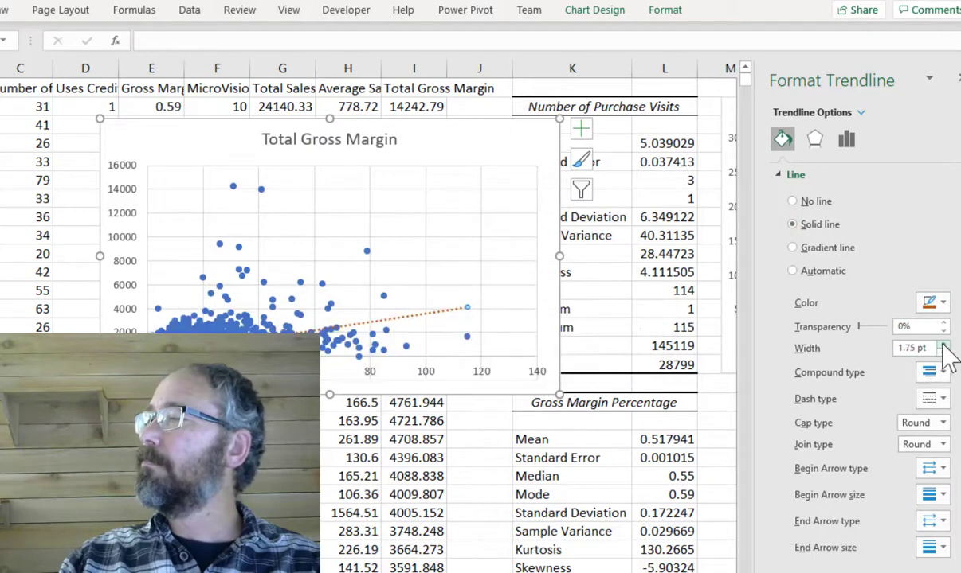
click(943, 344)
- Display the trendline's equation and R-squared value on the chart and move the label near the top of the plot
click(846, 142)
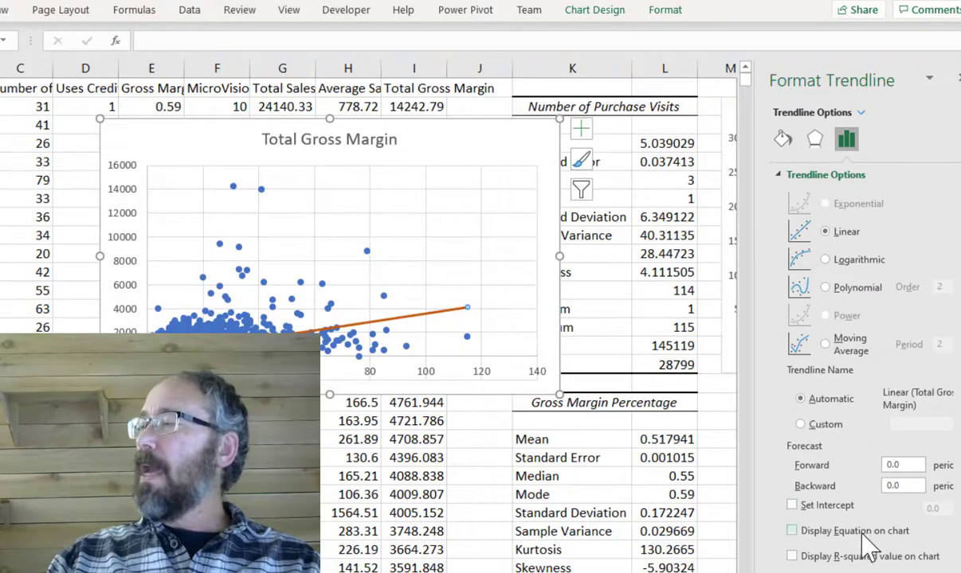
click(792, 557)
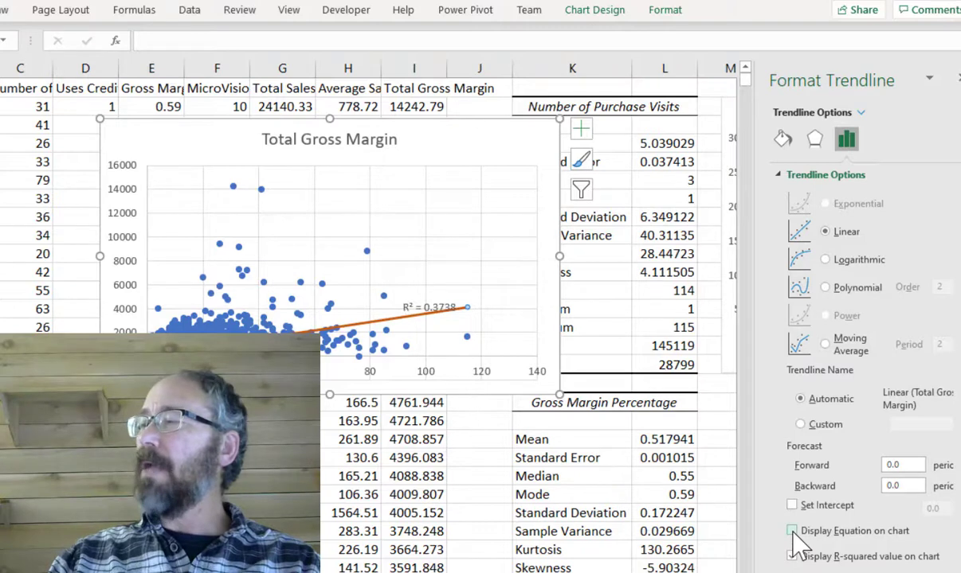
click(791, 530)
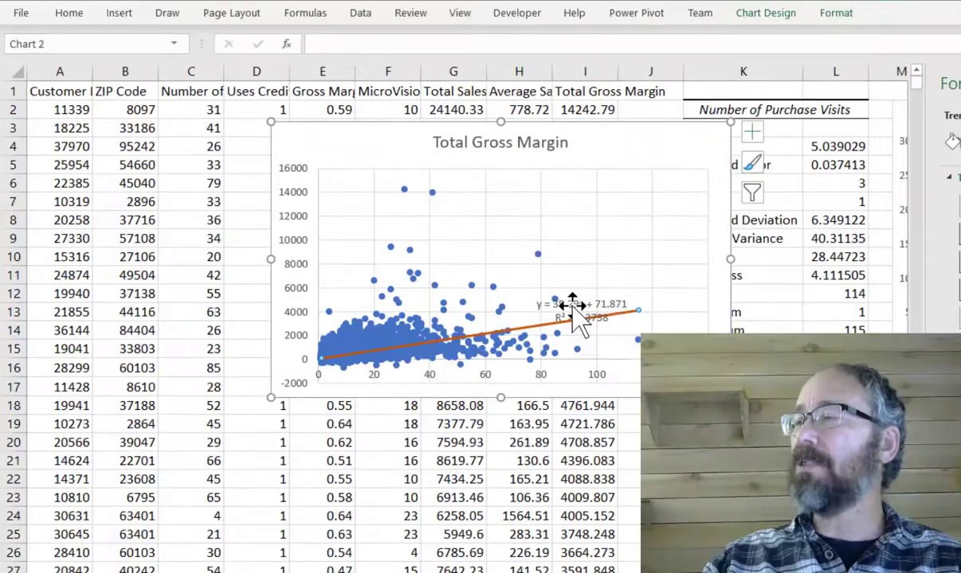
click(573, 307)
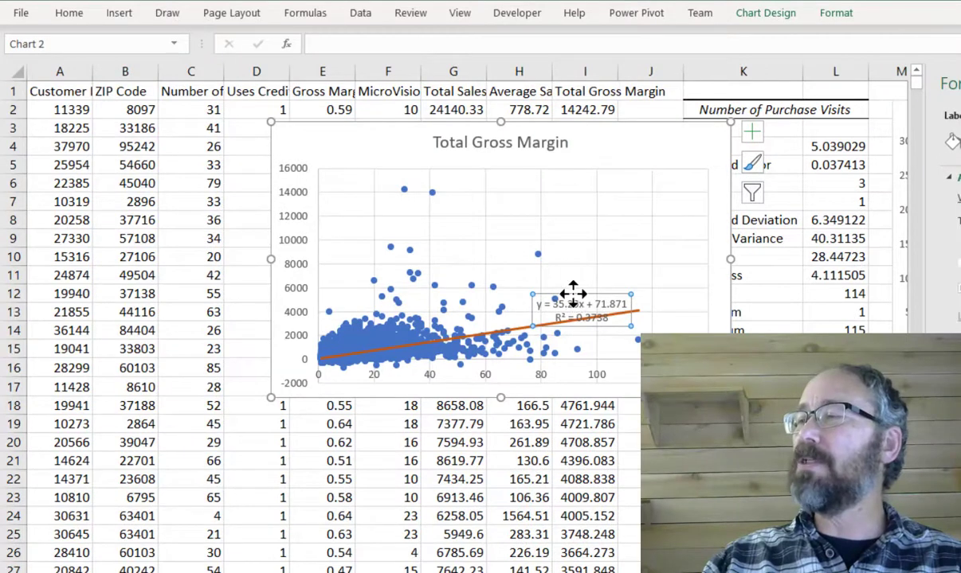
drag(573, 293, 546, 198)
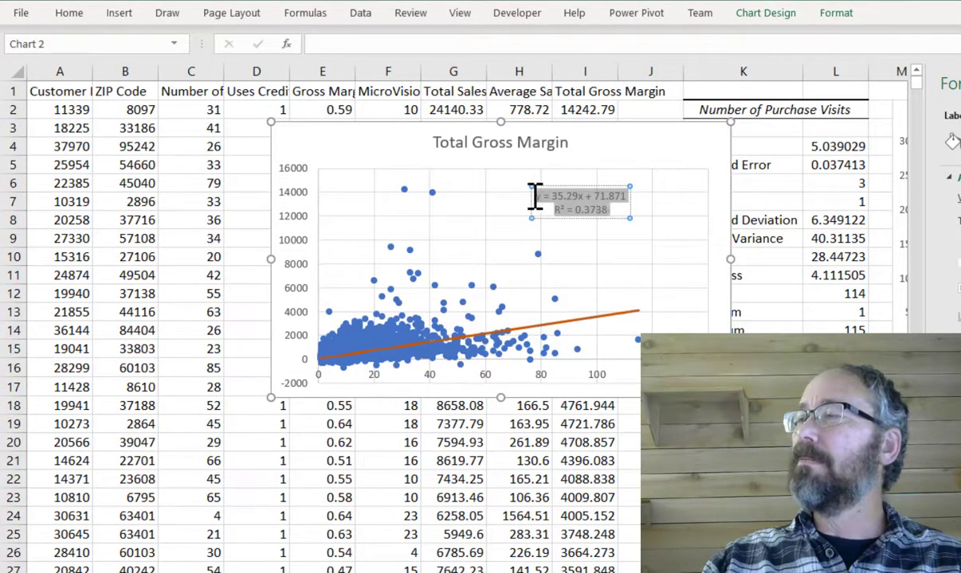
- Set the equation label's font size to 14
click(72, 14)
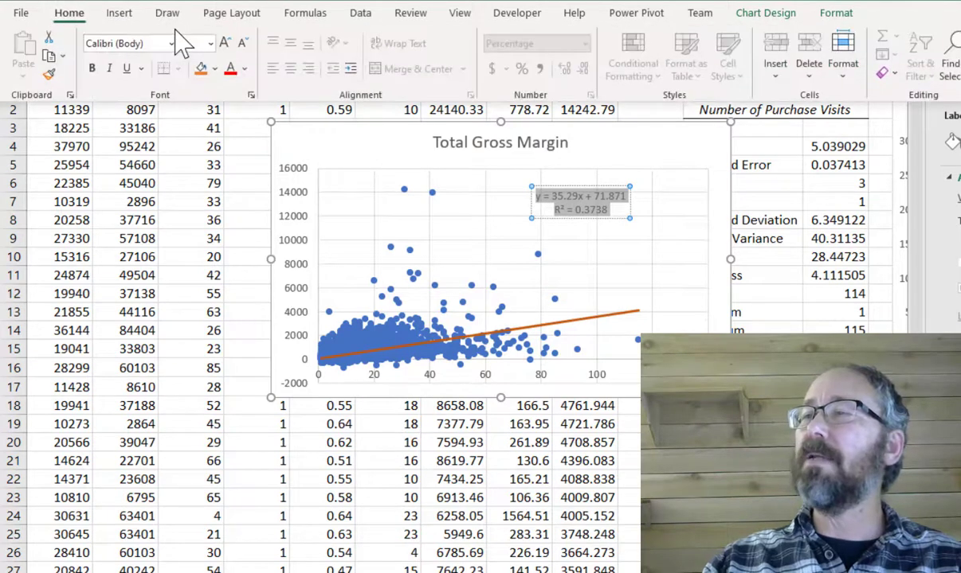
click(210, 44)
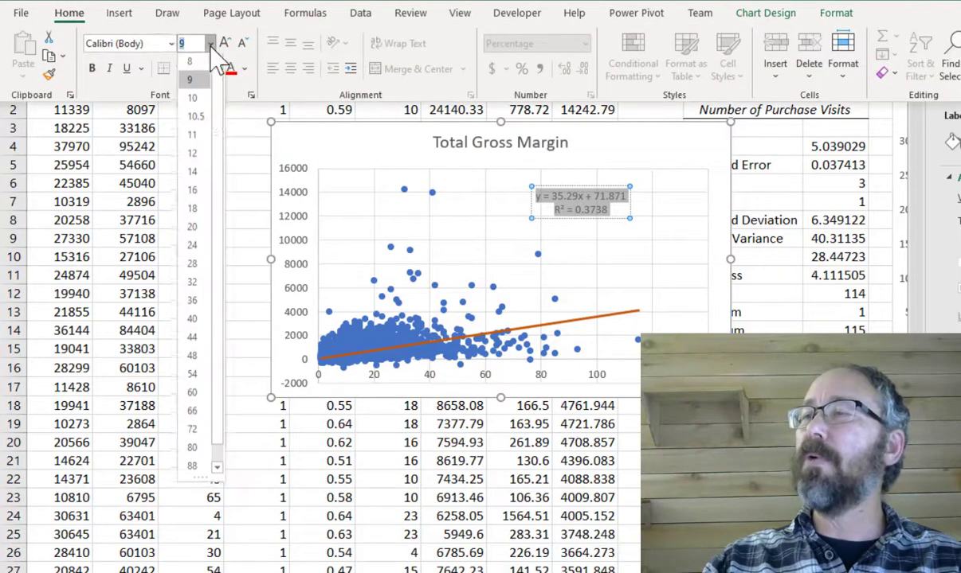
click(196, 174)
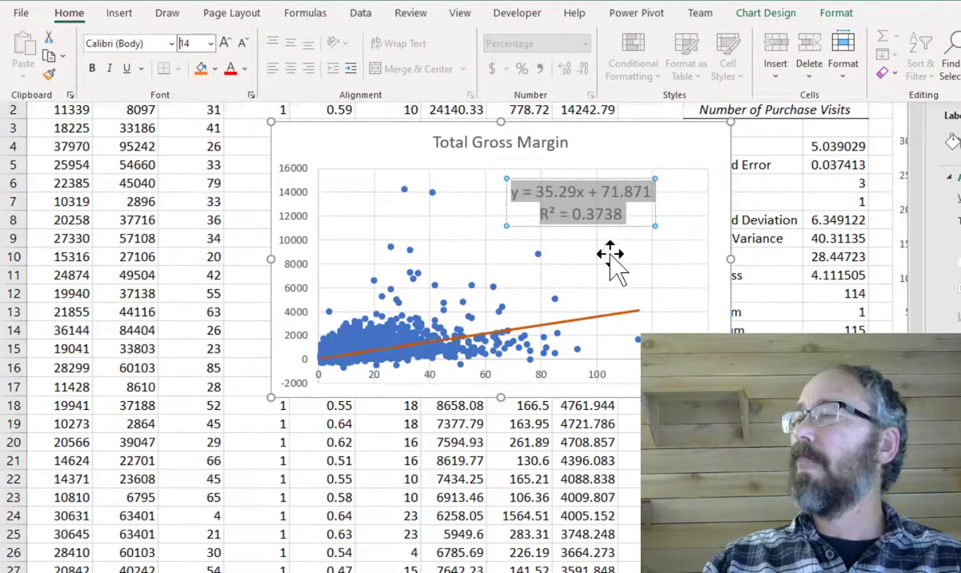
click(669, 243)
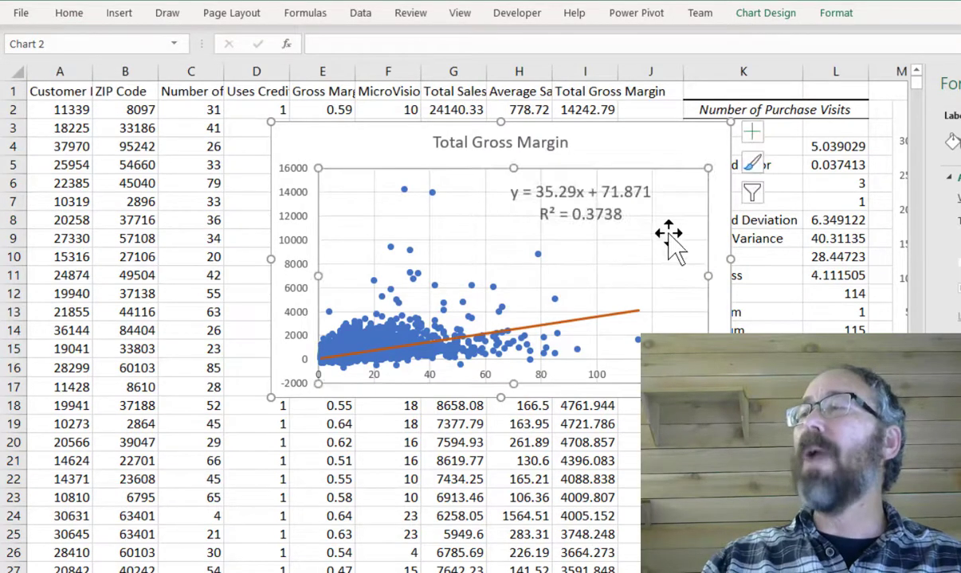
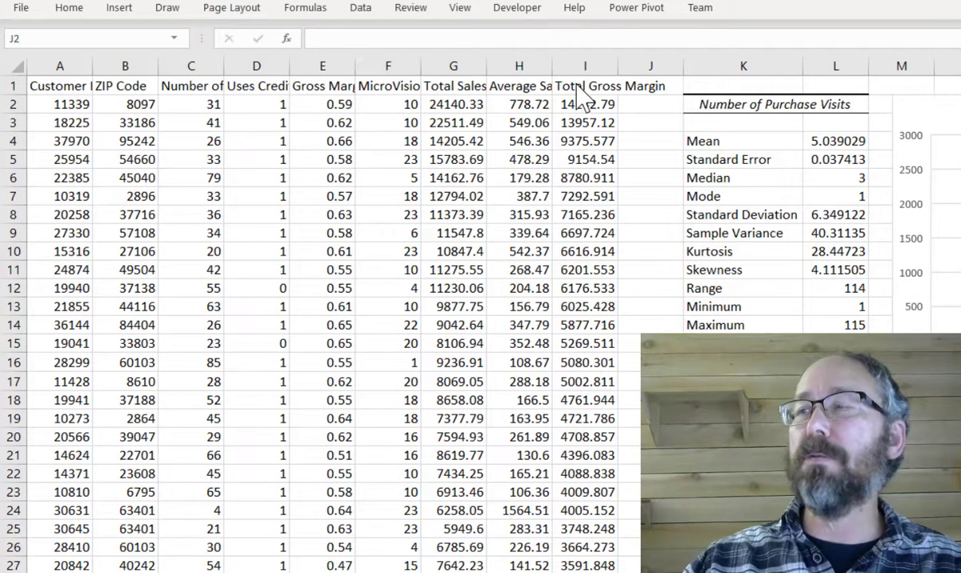
- Run a Regression with Total Gross Margin as the Y range and Number of Purchase Visits plus Uses Credit Card (C1:D28800) as the X range
click(182, 86)
drag(182, 86, 253, 88)
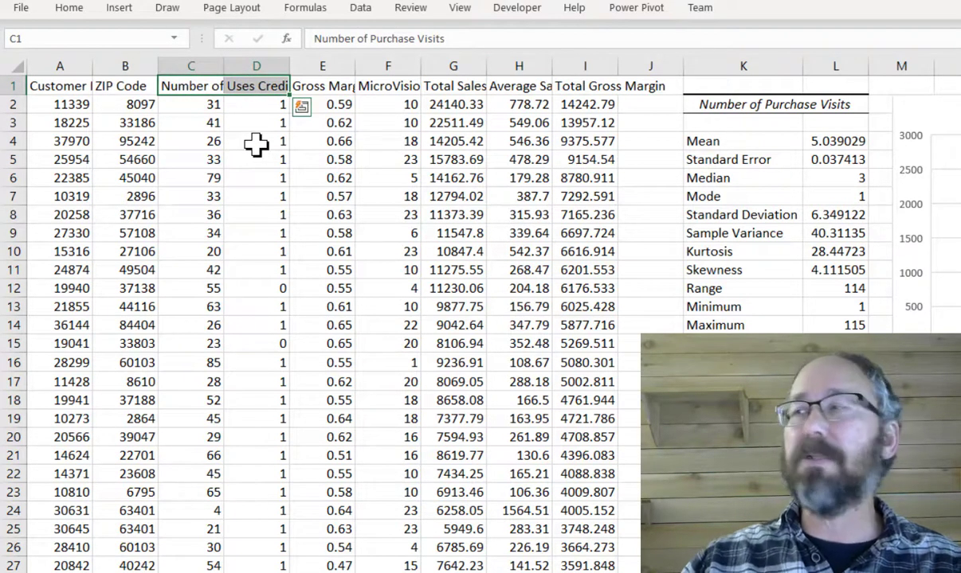
click(364, 10)
click(959, 32)
click(415, 52)
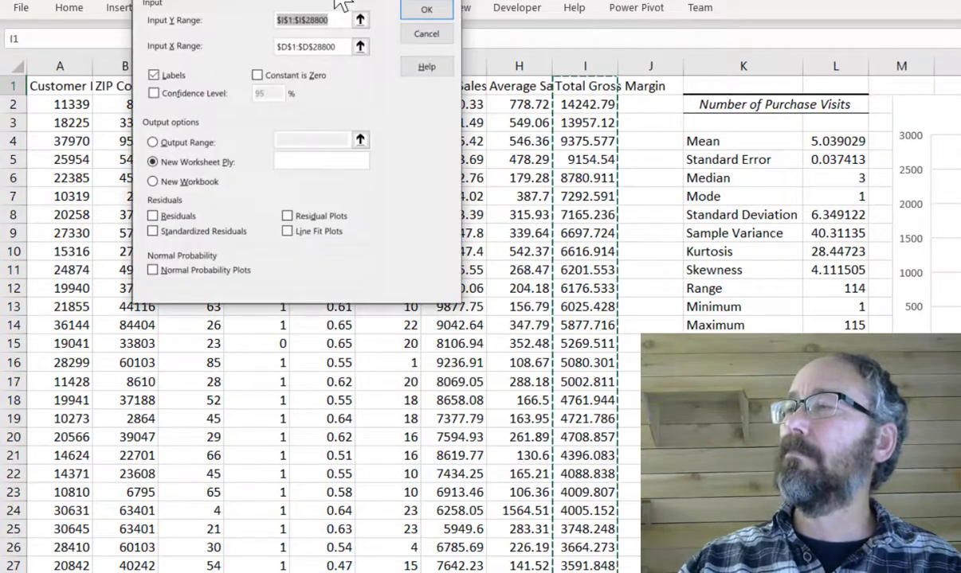
drag(343, 4, 461, 146)
click(488, 193)
drag(169, 87, 254, 87)
key(ctrl+shift+Down)
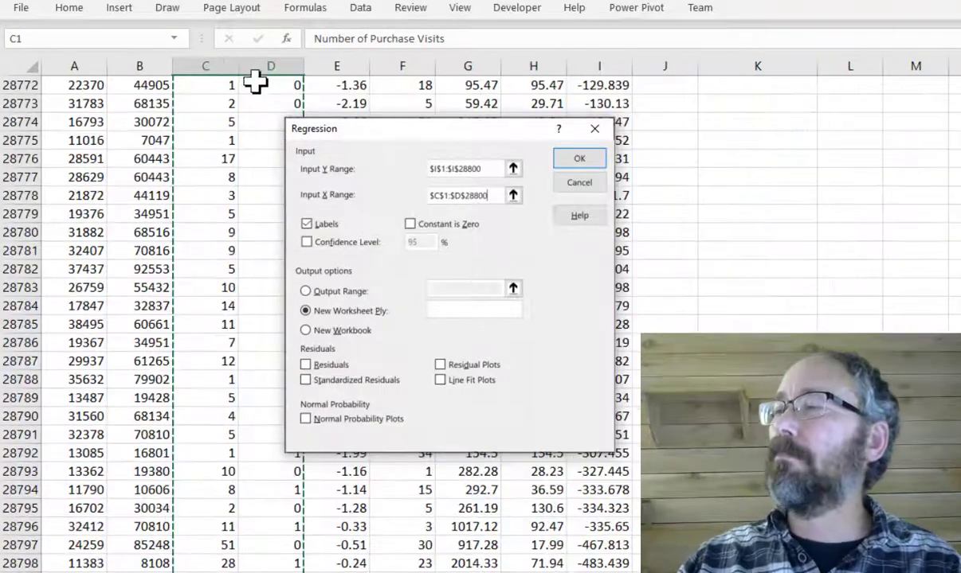
click(574, 160)
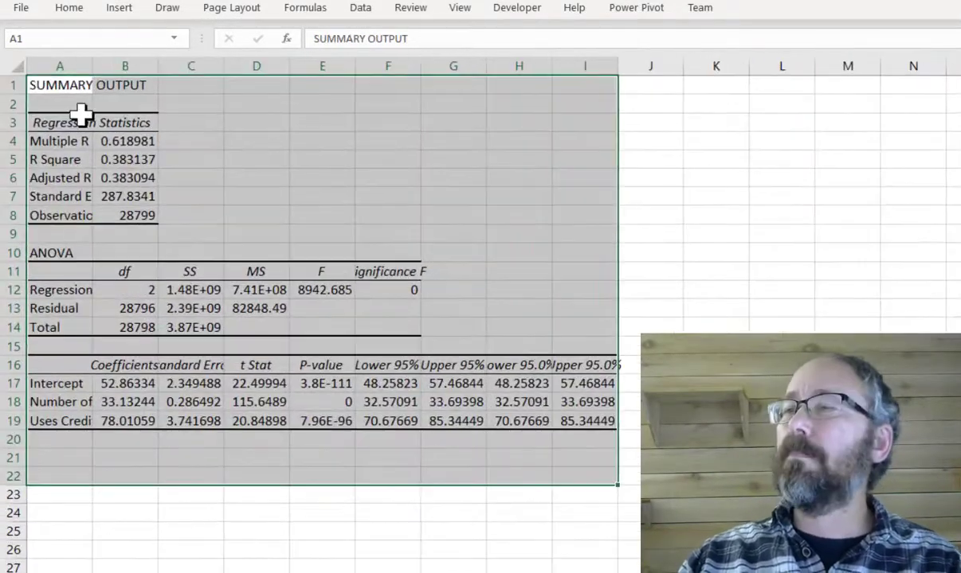
- Title the regression output sheet "Total Gross Margin" in bold
click(66, 86)
text(Total Gross )
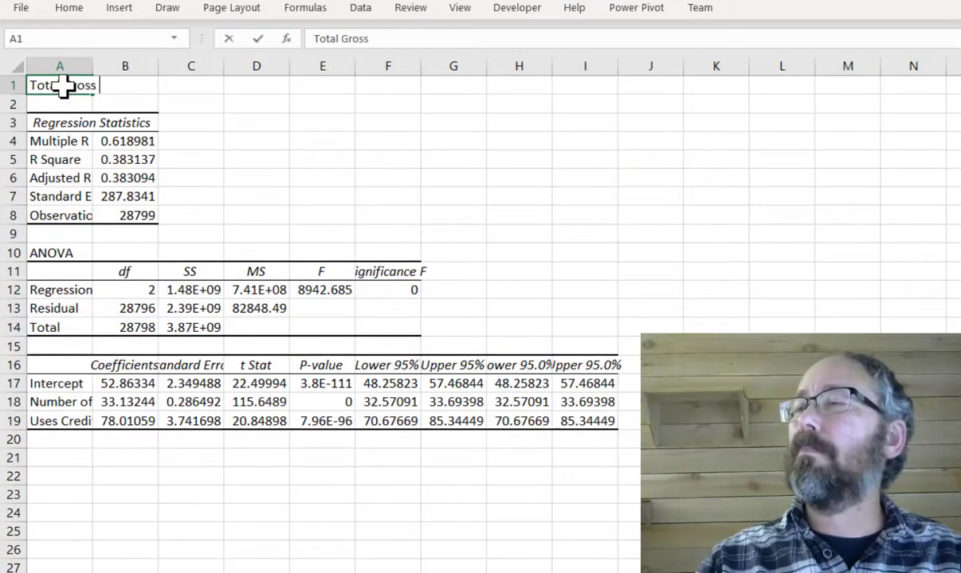
text(Margin)
key(ctrl+Return)
key(ctrl+b)
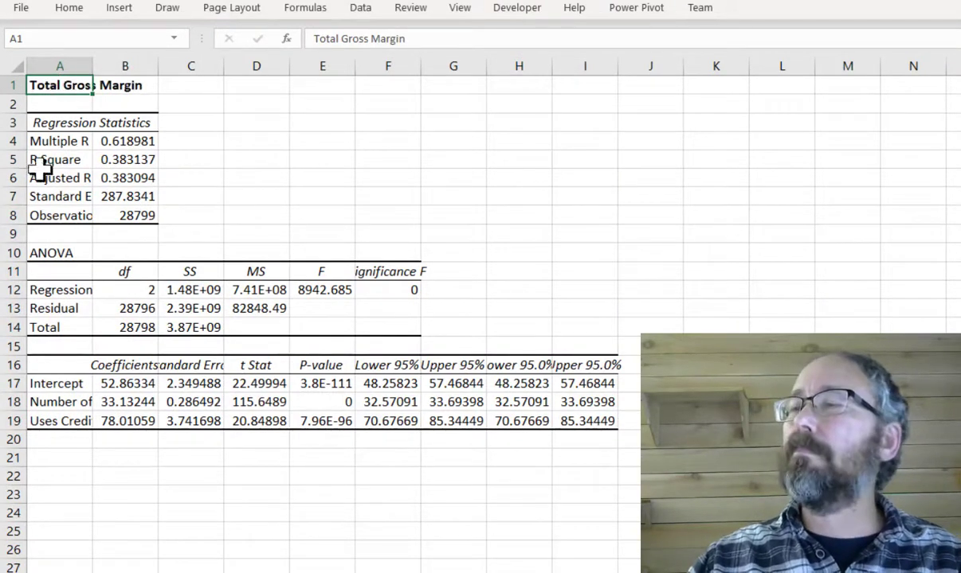
- Bold the Adjusted R Square label and value, and widen column A
drag(42, 175, 128, 177)
key(ctrl+b)
drag(94, 64, 169, 61)
- Format the Adjusted R Square value as a percentage with four decimal places
click(208, 177)
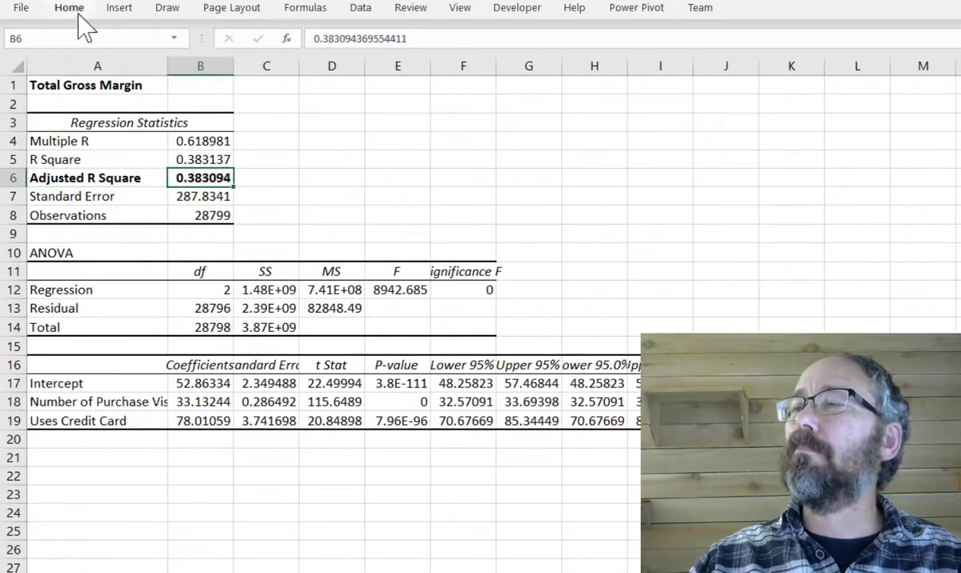
click(78, 12)
click(522, 63)
click(564, 63)
click(564, 63)
click(564, 63)
click(564, 63)
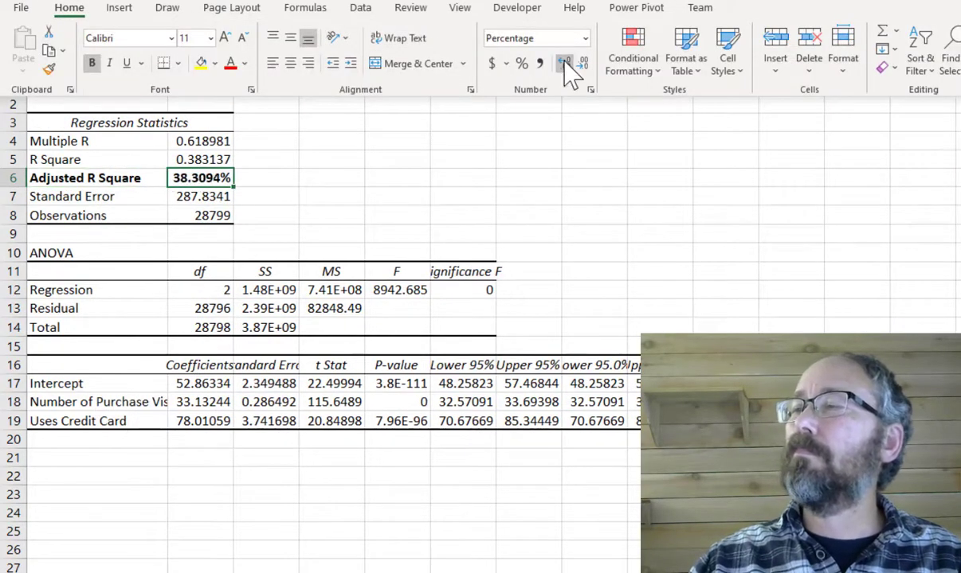
- Bold the Significance F value and widen column F to show its heading
click(477, 287)
click(463, 290)
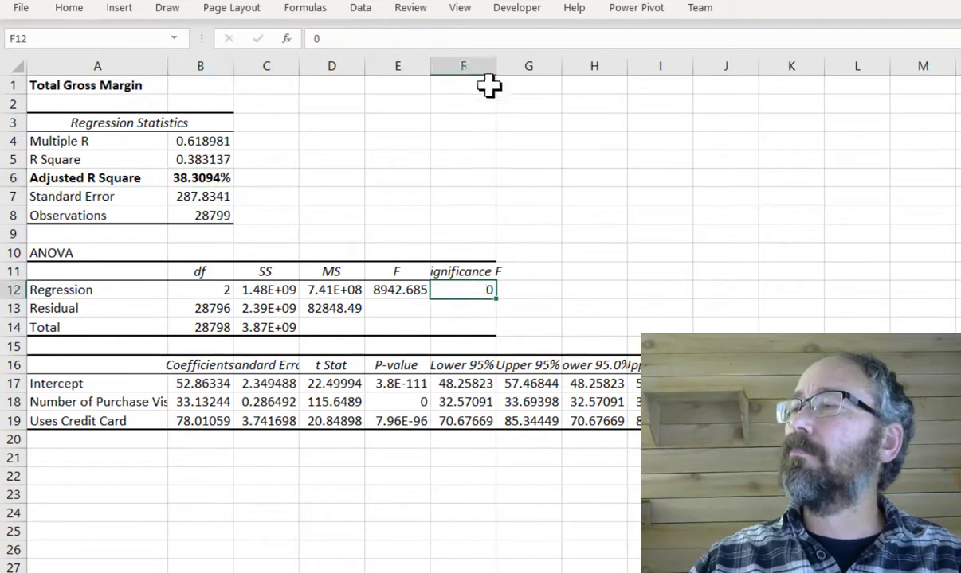
drag(495, 66, 518, 61)
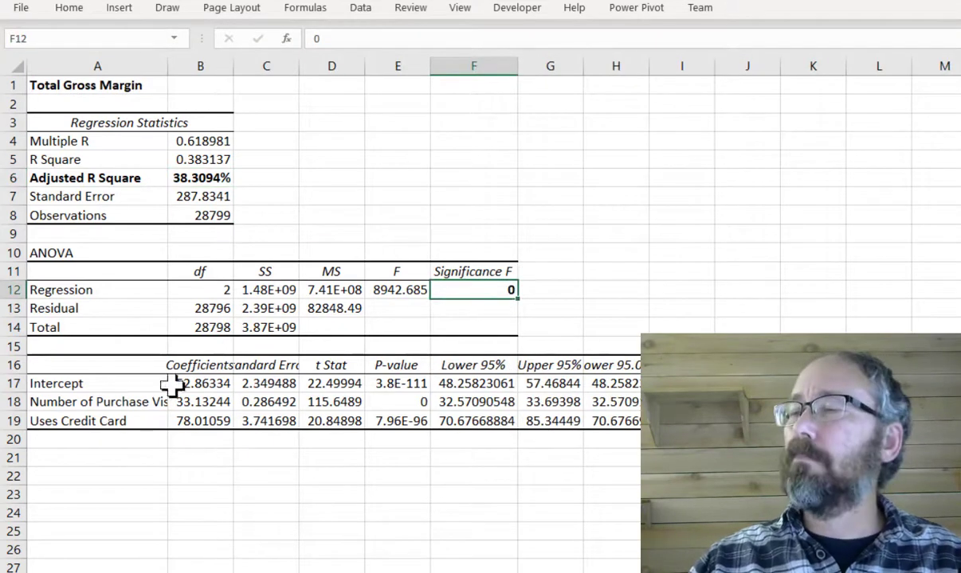
- Bold the Number of Purchase Visits and Uses Credit Card labels and autofit column A
drag(86, 400, 96, 421)
key(ctrl+b)
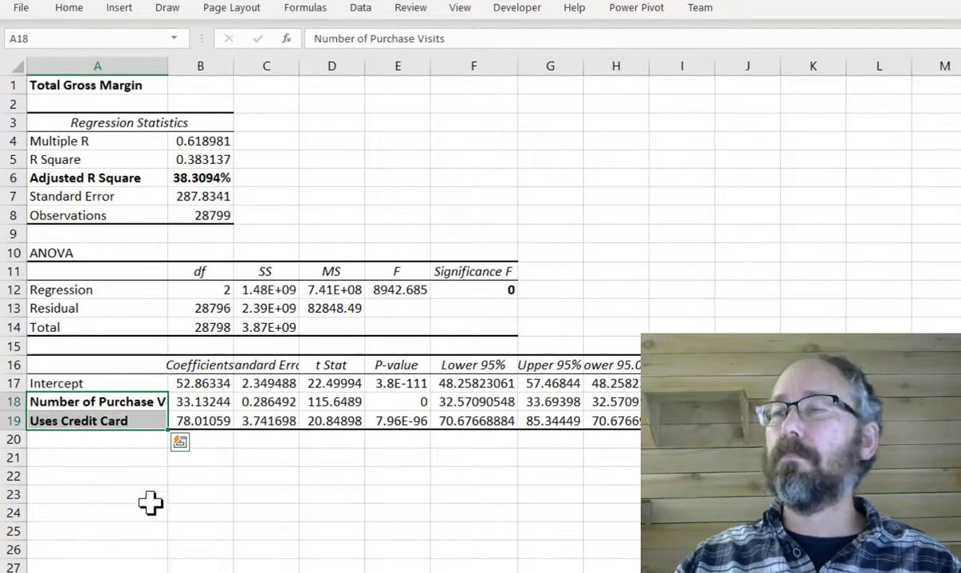
click(470, 86)
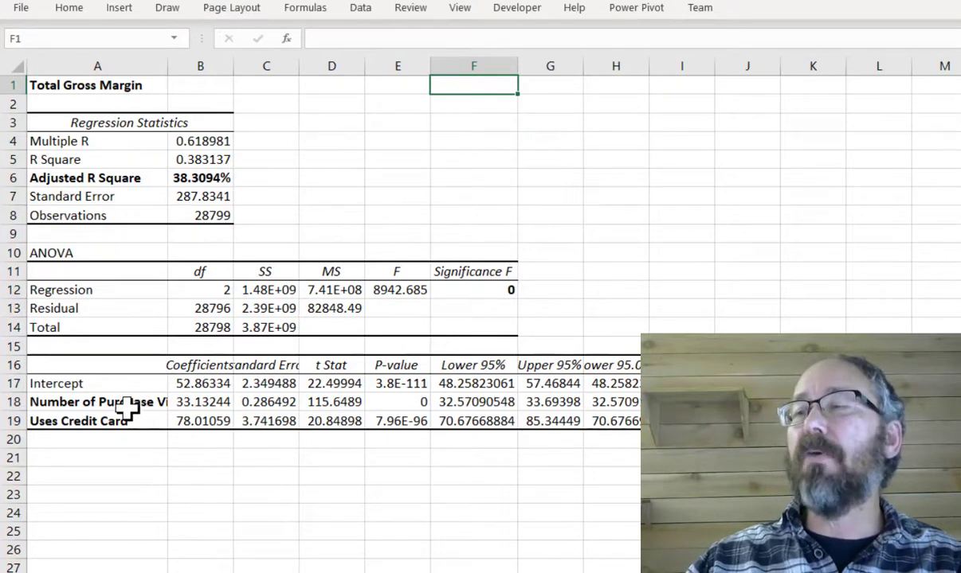
double_click(168, 64)
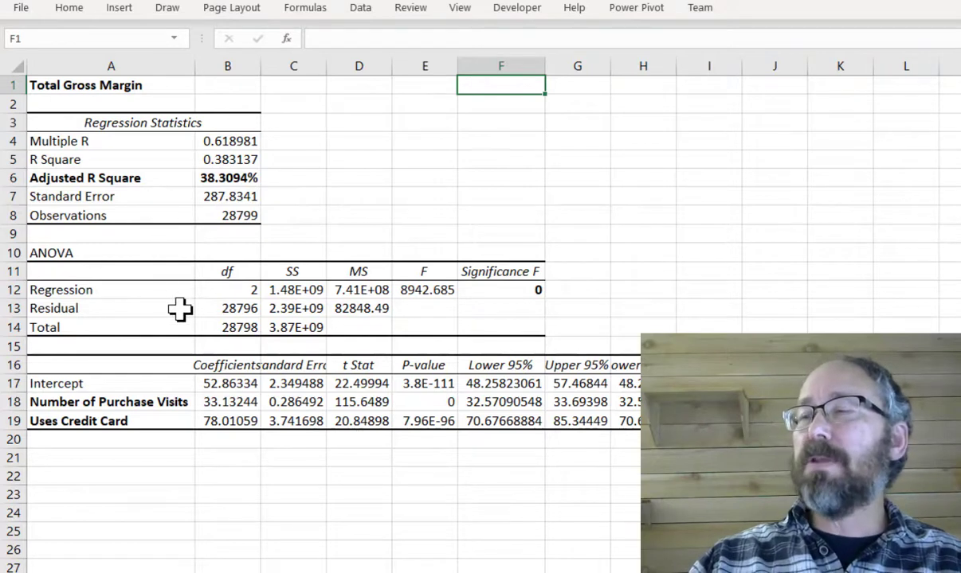
- Examine the regression's degrees of freedom, Significance F, predictor p-values and coefficients
click(227, 294)
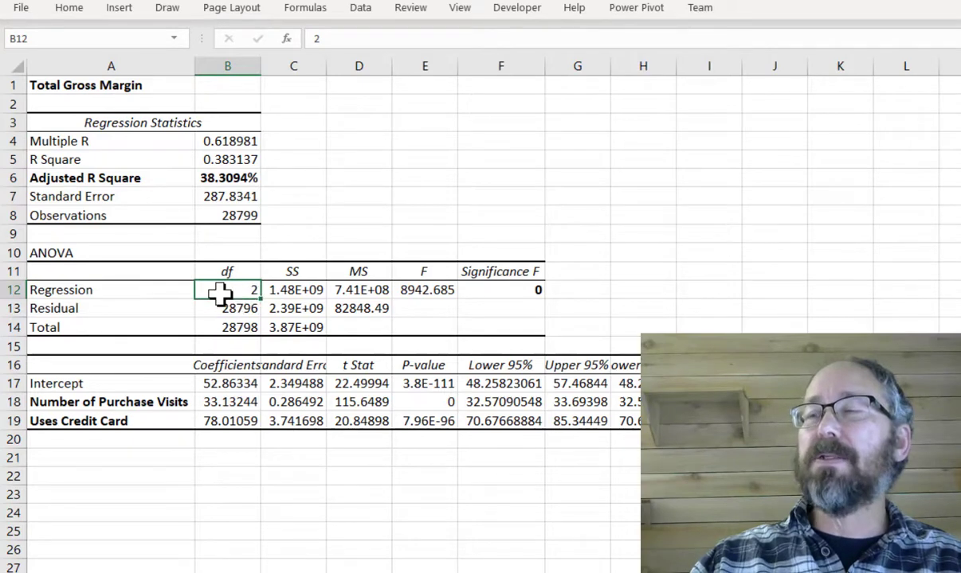
click(139, 402)
key(shift+Down)
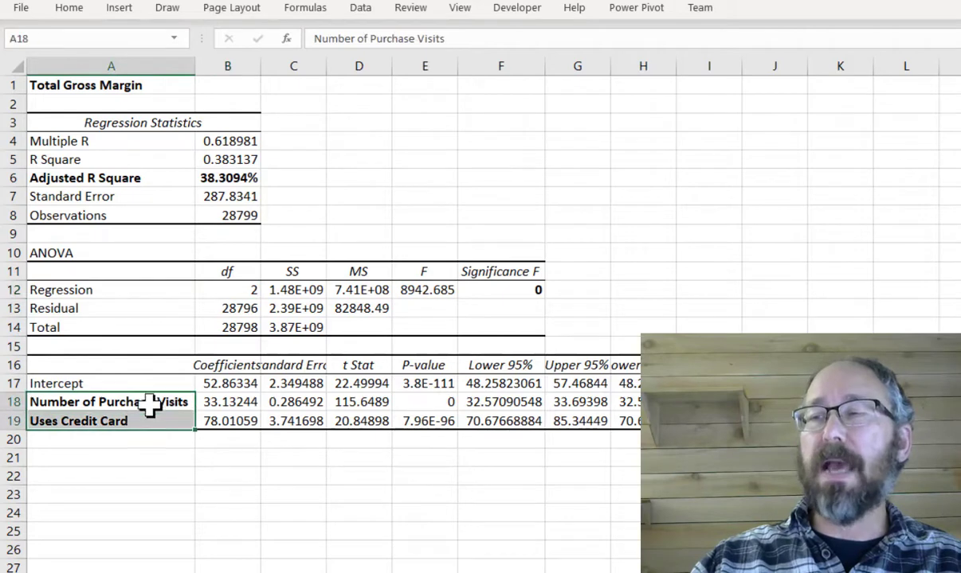
click(230, 293)
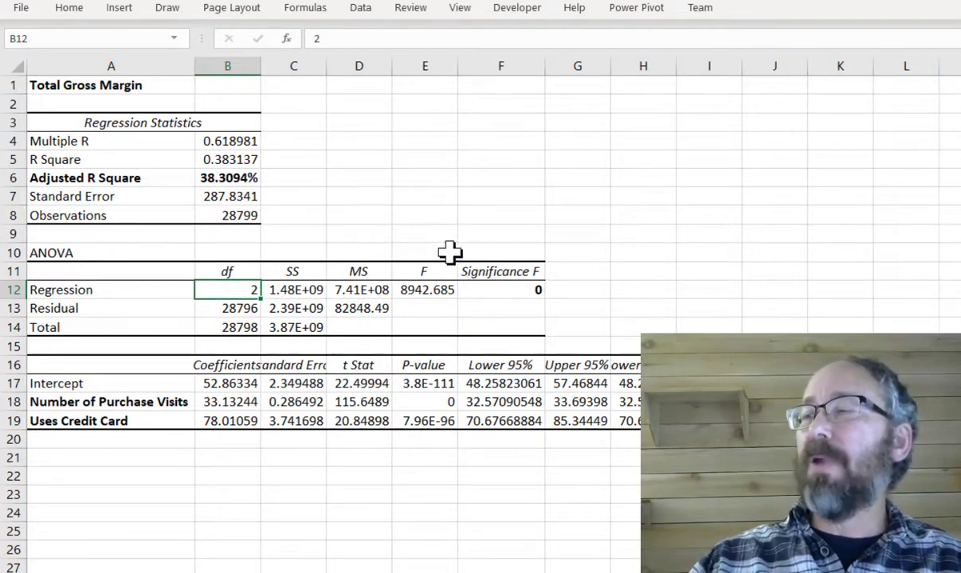
click(498, 288)
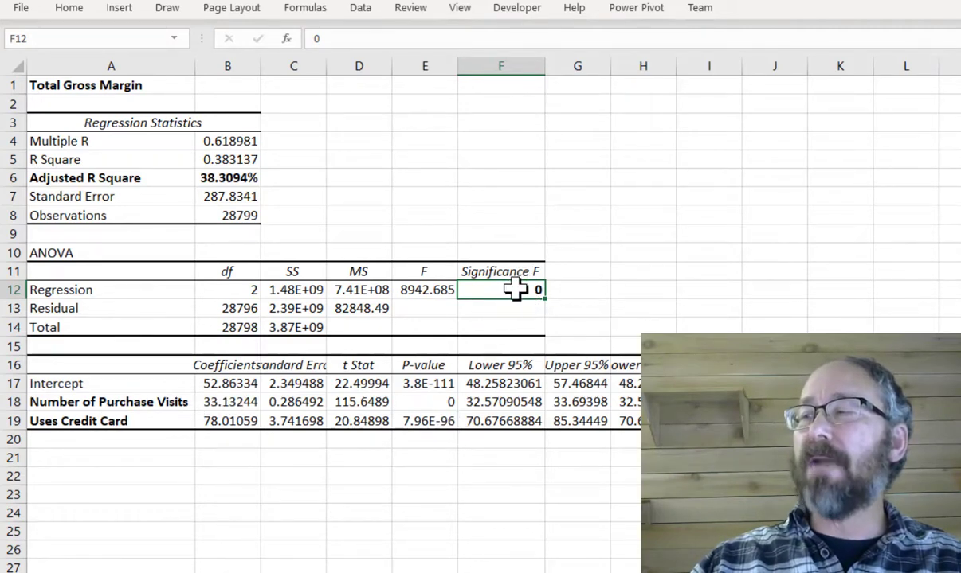
click(428, 402)
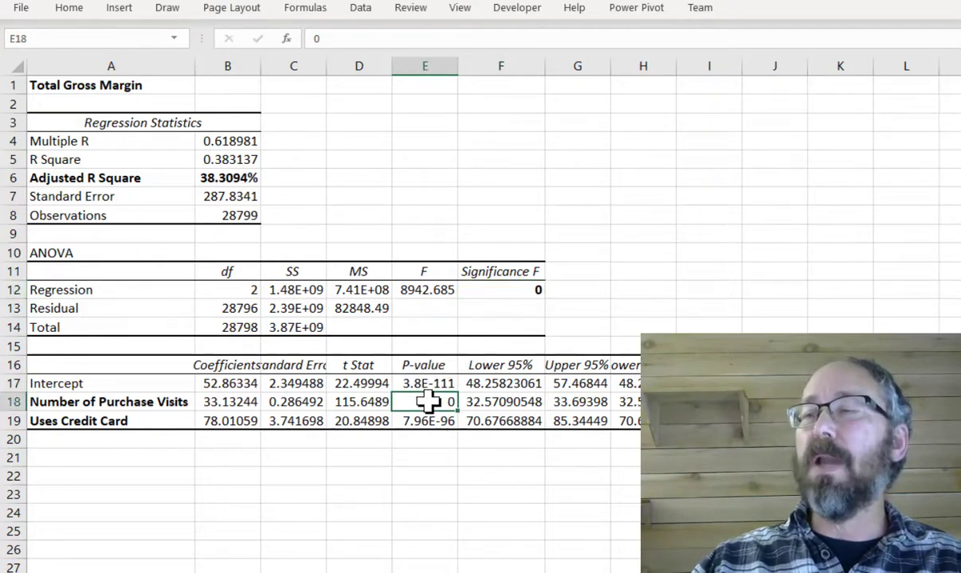
drag(428, 402, 429, 423)
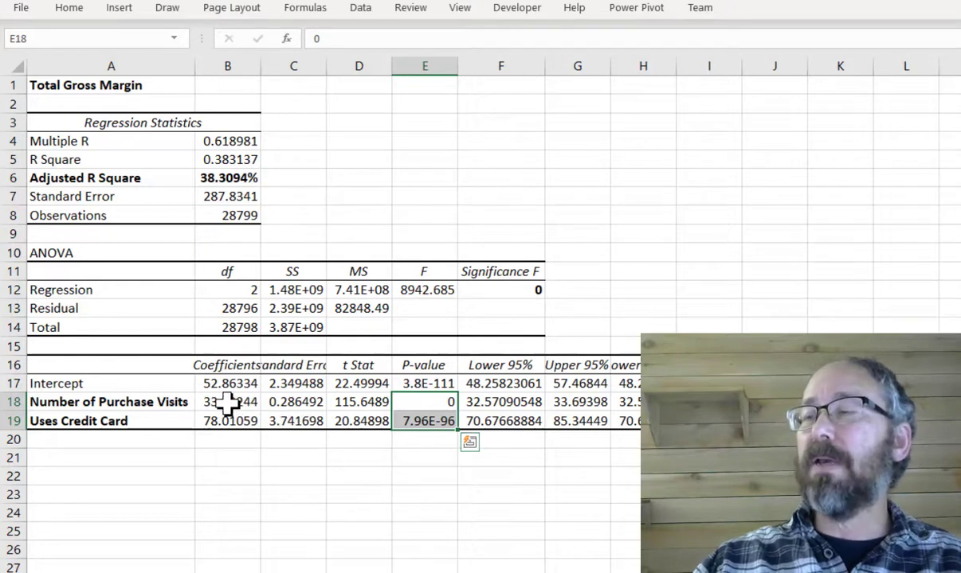
mouse_move(231, 403)
mouse_down()
mouse_move(227, 415)
mouse_move(240, 388)
mouse_move(233, 418)
mouse_up()
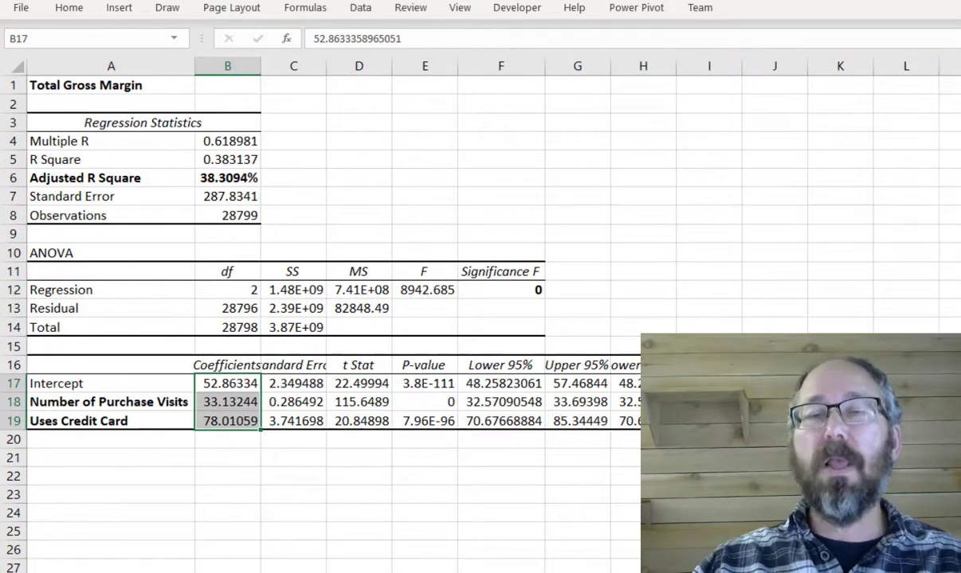
- Paste the equation "Total Gross Margin = 52.86 + (33.13 * Number of Purchase Visits) + (78.01 * Uses Credit Card)" into A21
key(alt+Tab)
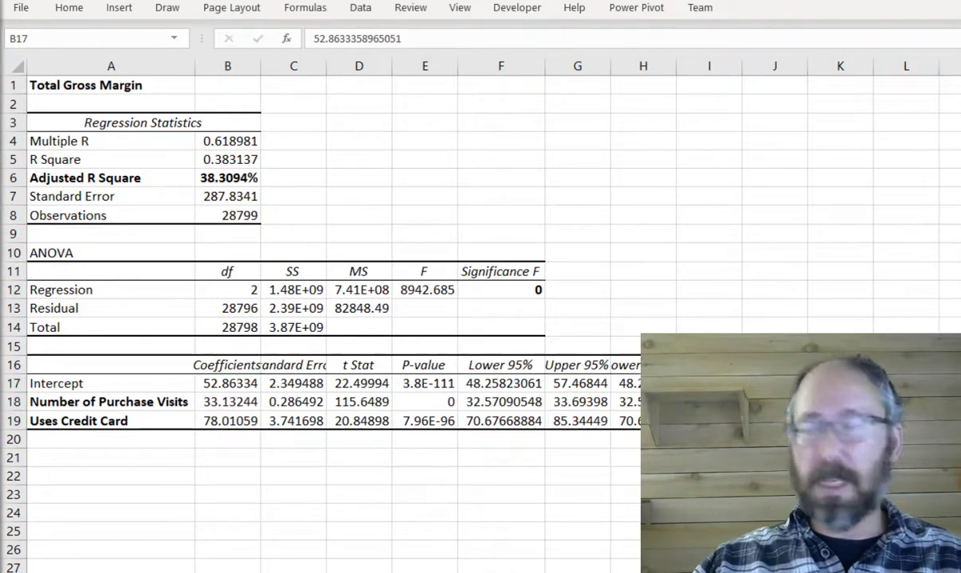
click(59, 463)
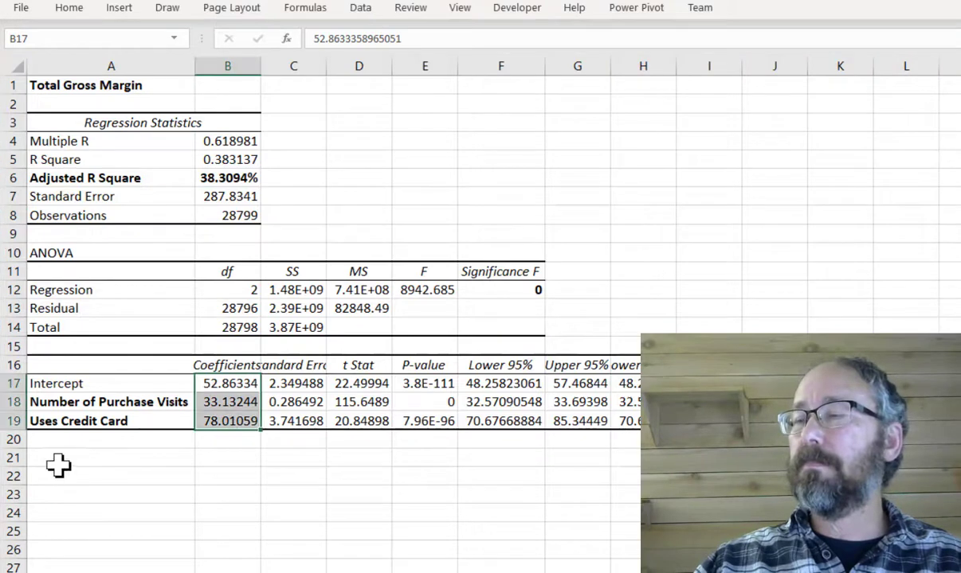
click(59, 462)
text(Total Gross Margin = 52.86 + (33.13 * Number of Purchase Visits) + (78.01 * Uses Credit Card))
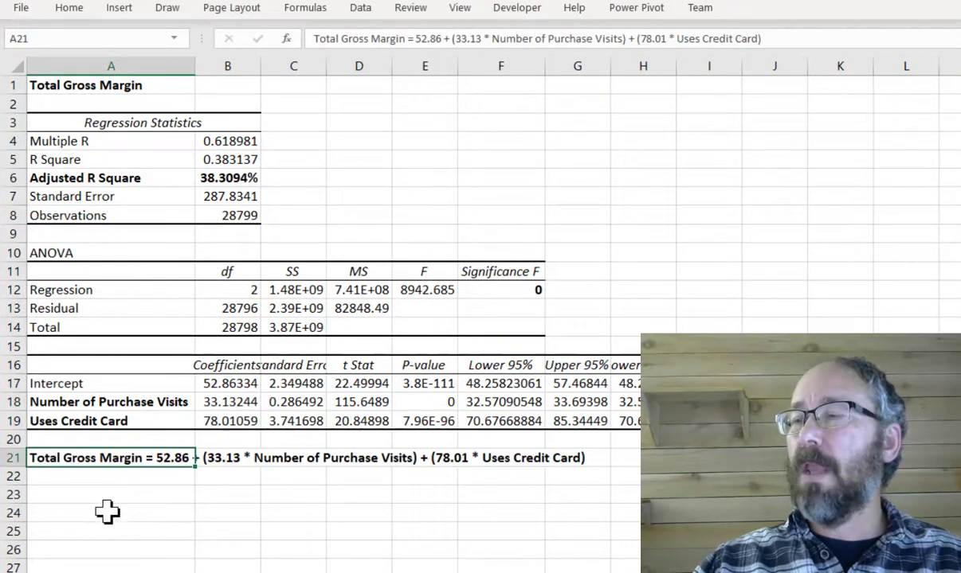
- Paste two interpretation sentences about the $33.13 per visit and $78.01 credit card increases into A23:A24
click(84, 482)
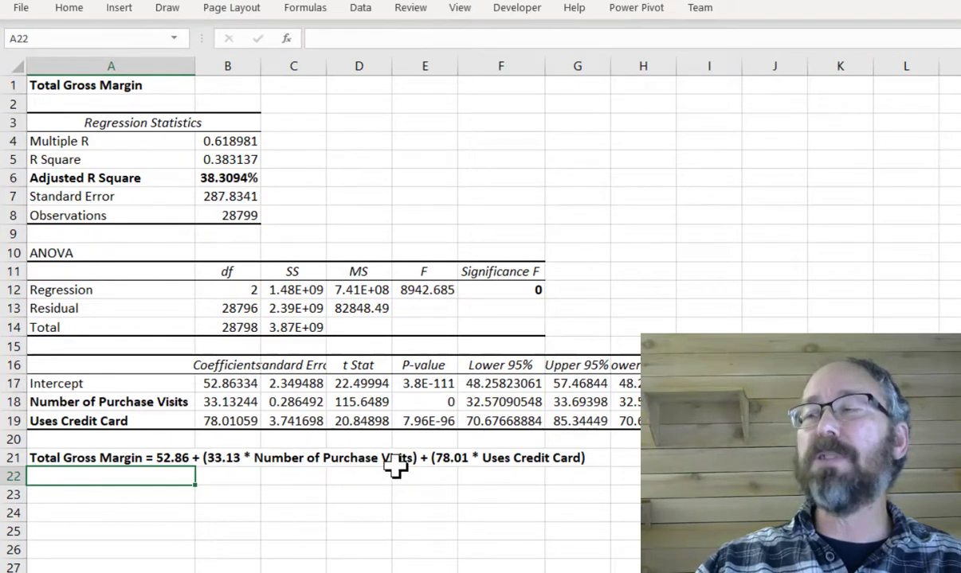
click(216, 403)
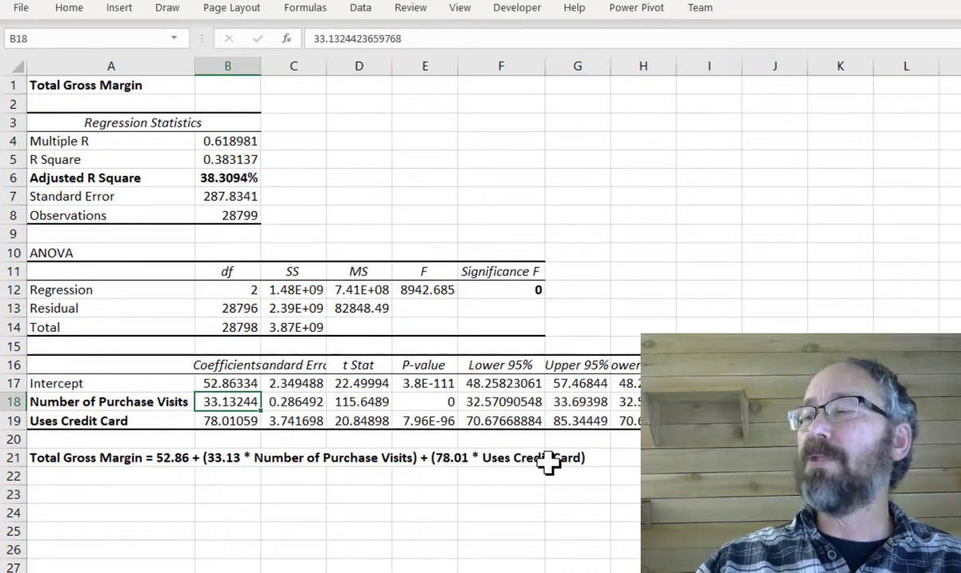
click(235, 421)
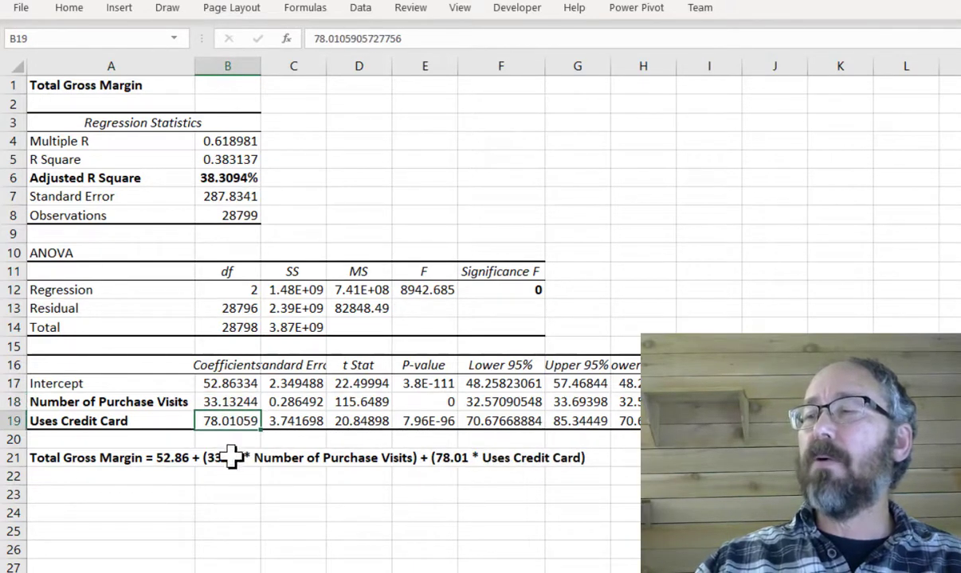
drag(213, 403, 213, 422)
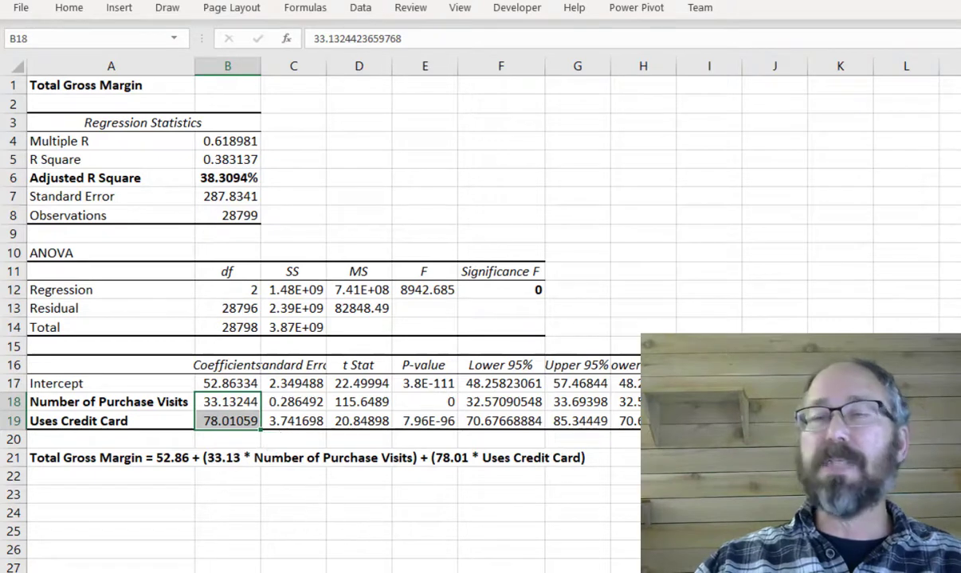
key(alt+Tab)
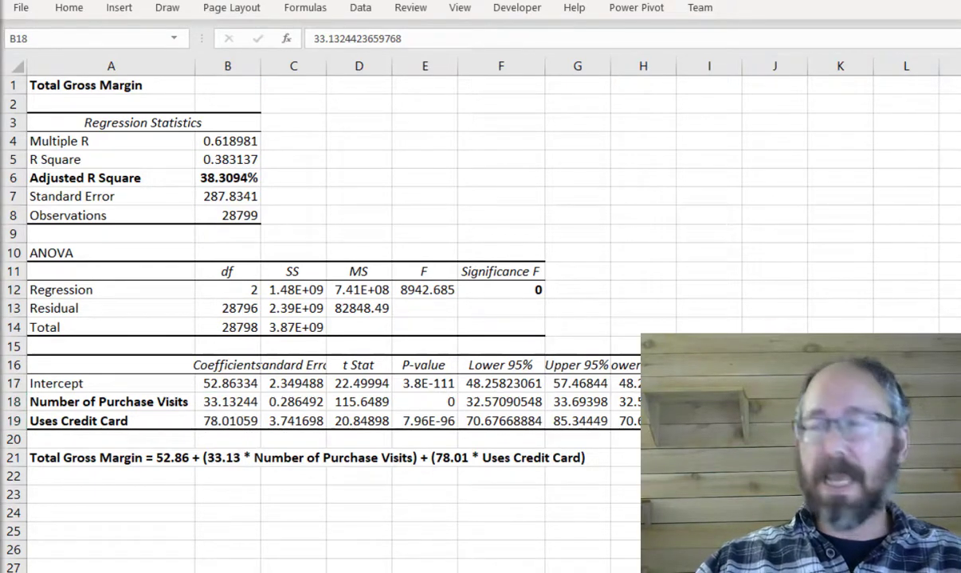
click(54, 497)
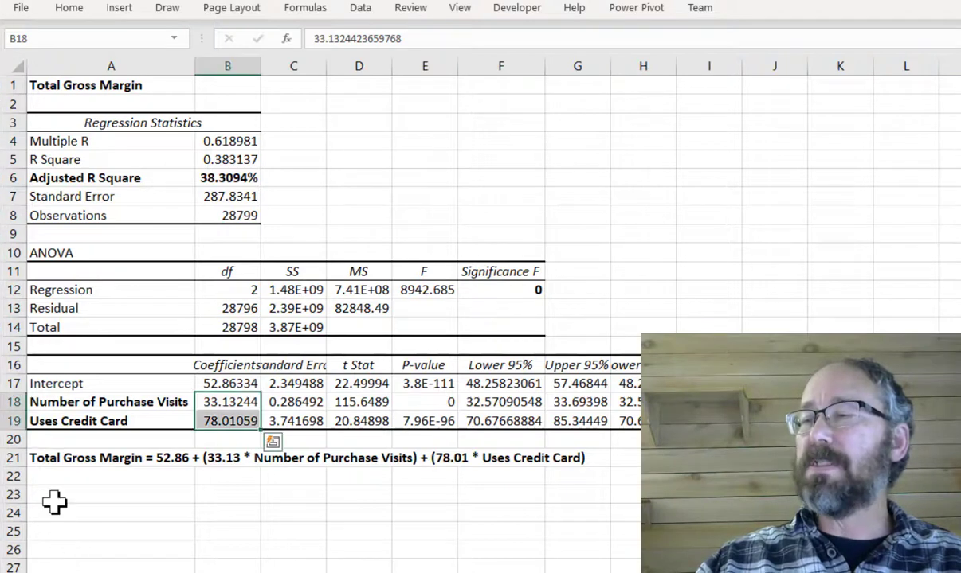
click(54, 498)
text(Each additional visit will increase TGM by $33.13 Get customers to use credit cards will result in per-period increase of $78.01)
click(231, 551)
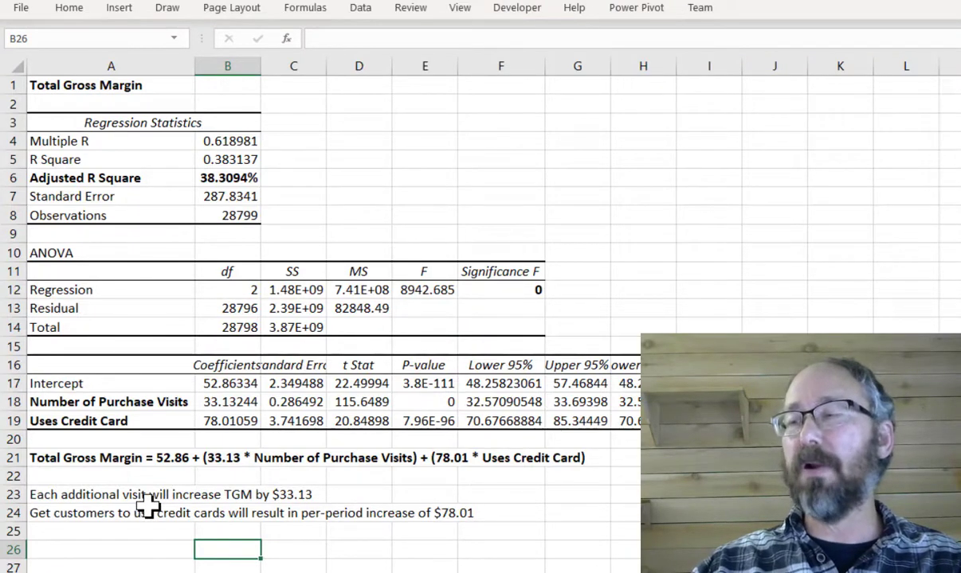
- Switch to the customer data worksheet and insert a new empty column J before the descriptive statistics
click(139, 459)
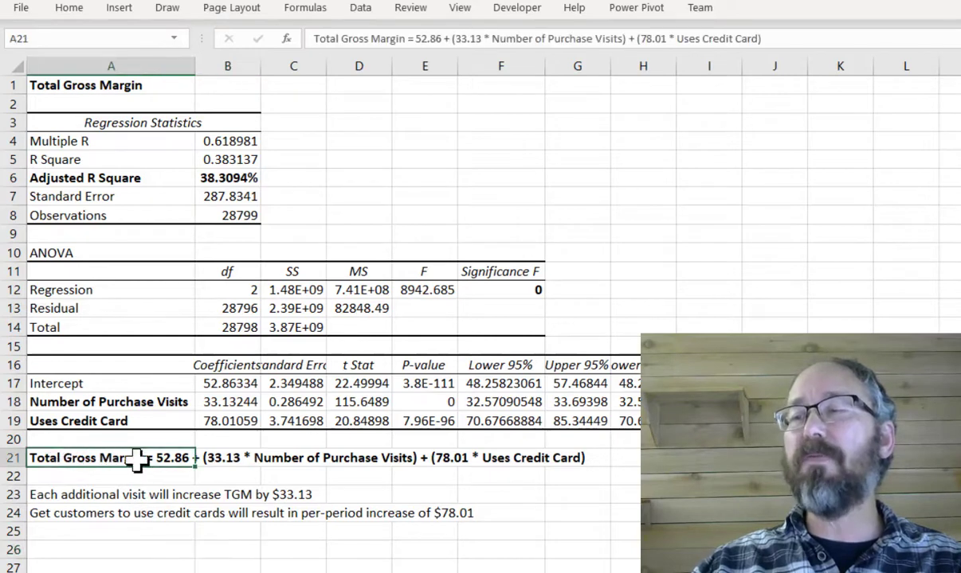
drag(139, 459, 579, 457)
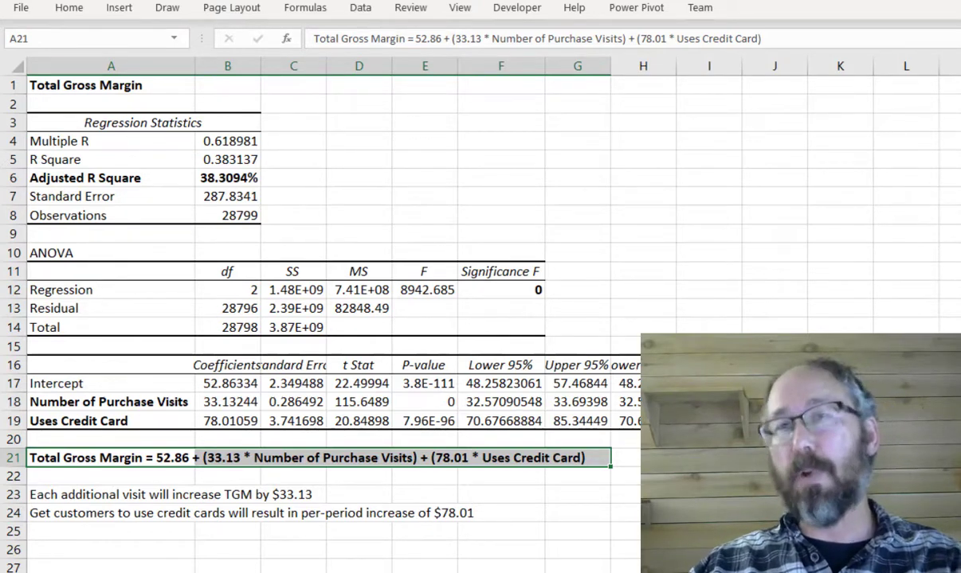
click(543, 572)
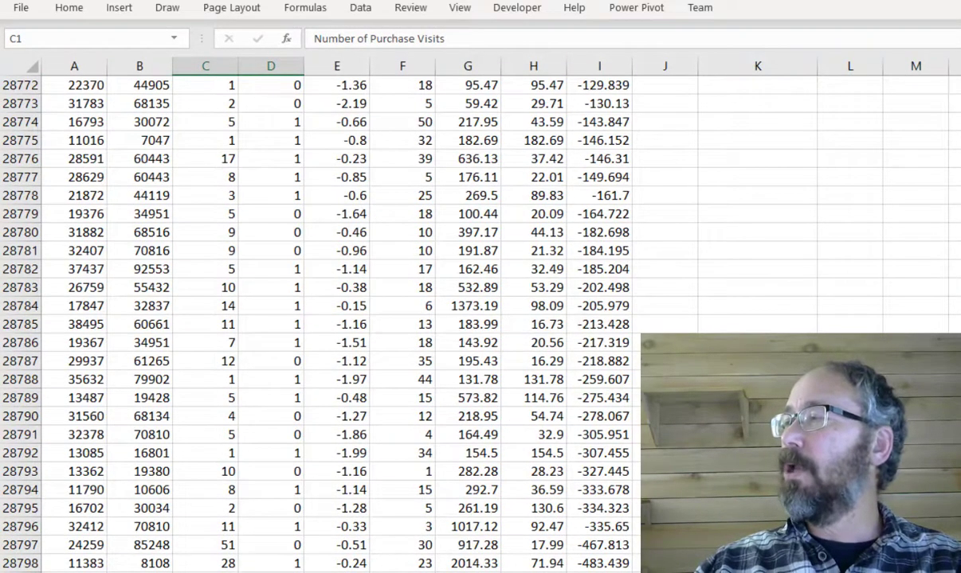
drag(959, 549, 959, 75)
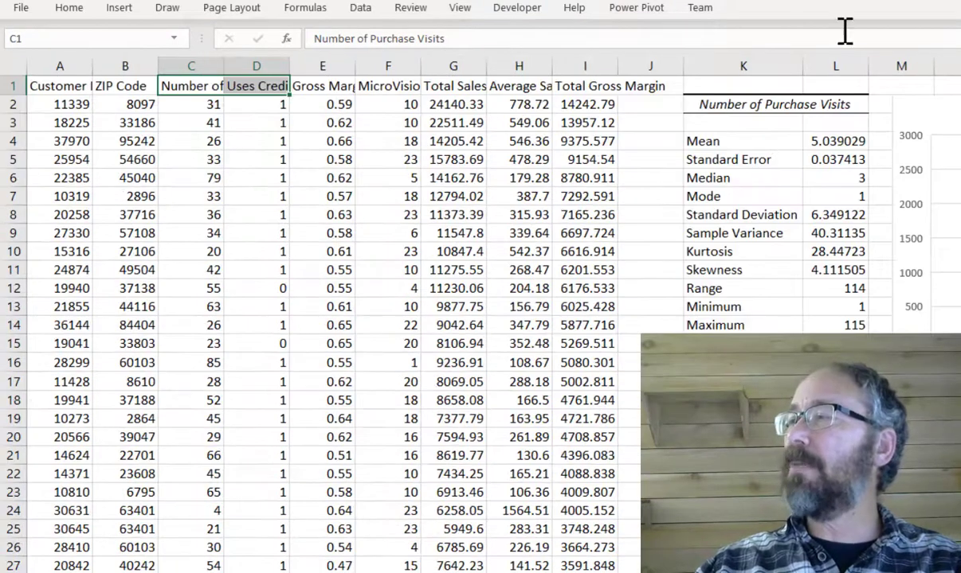
click(664, 63)
right_click(665, 65)
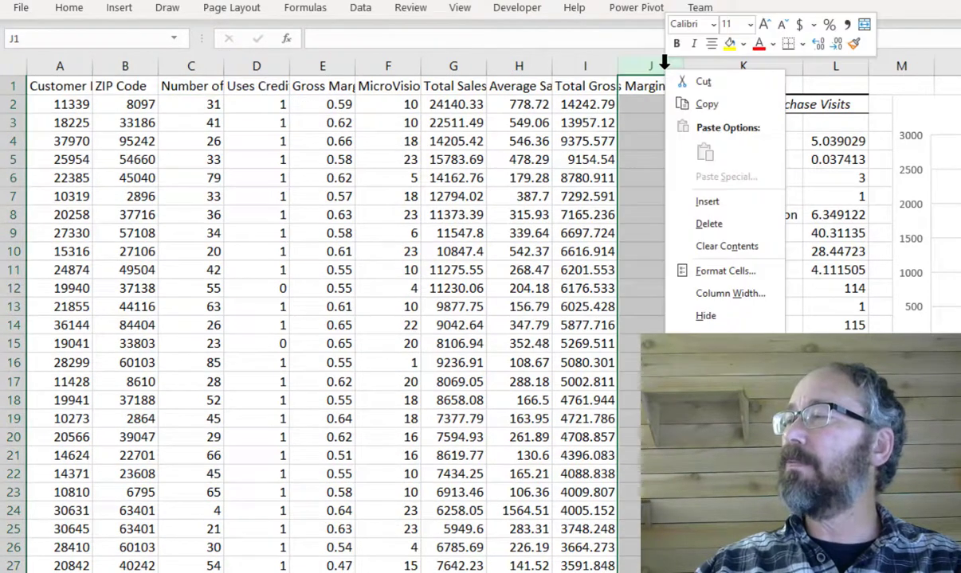
click(701, 201)
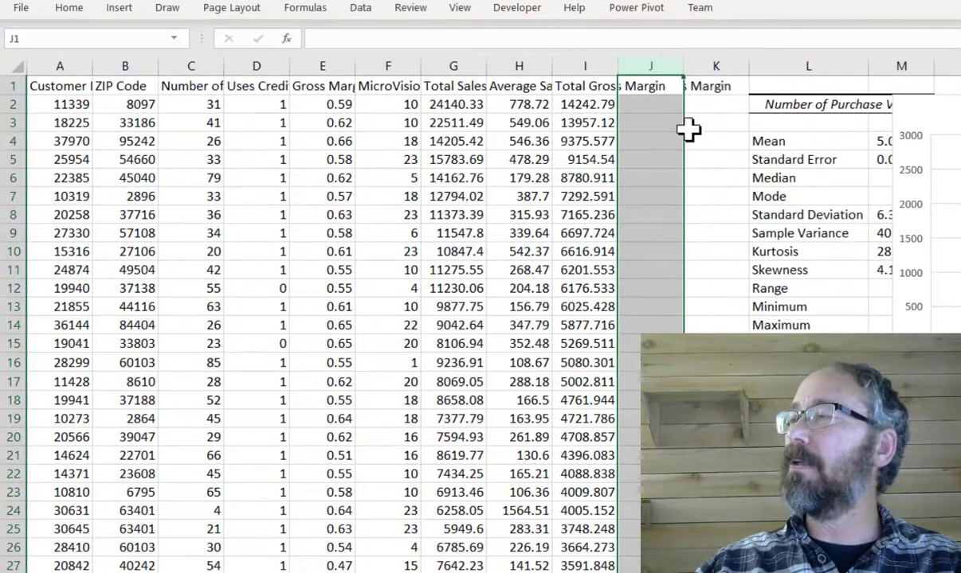
- Enter the header "Visits + CC" in J1
click(649, 86)
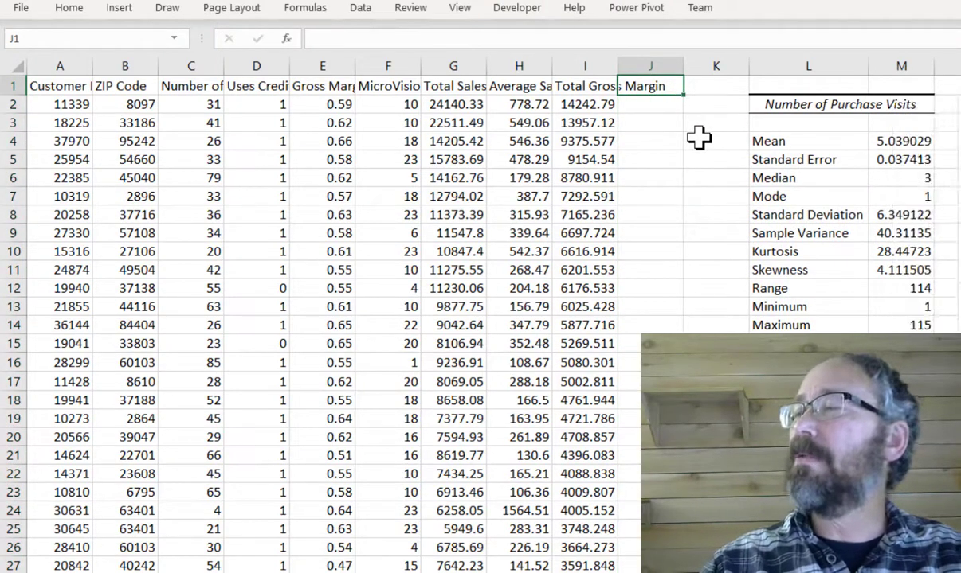
text(Bor)
key(BackSpace)
key(BackSpace)
key(BackSpace)
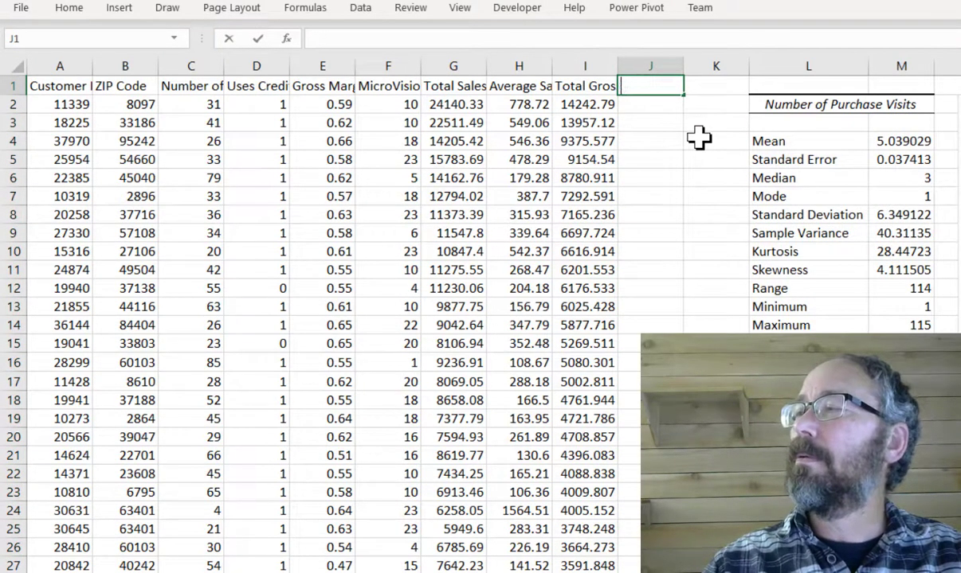
text(Visits +)
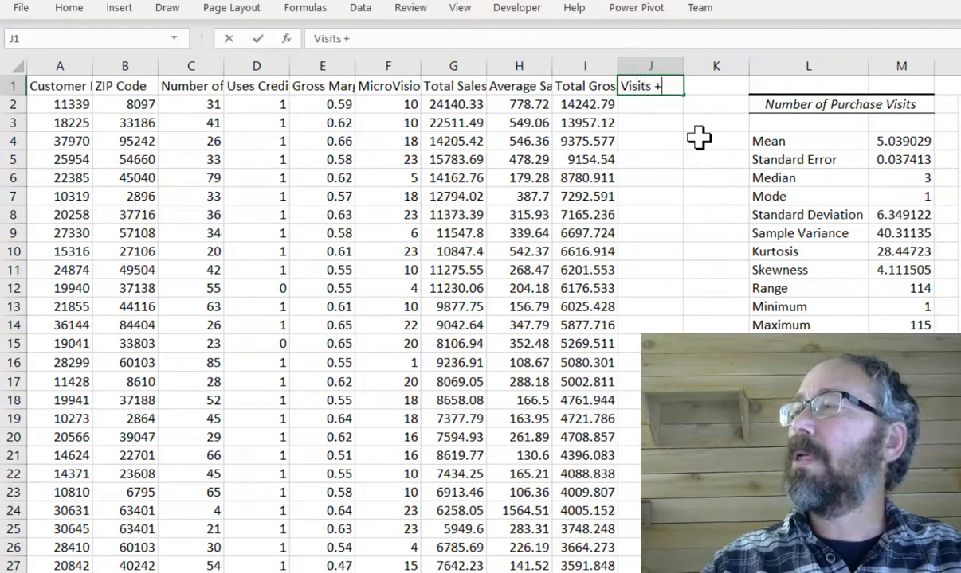
text( CC)
key(Return)
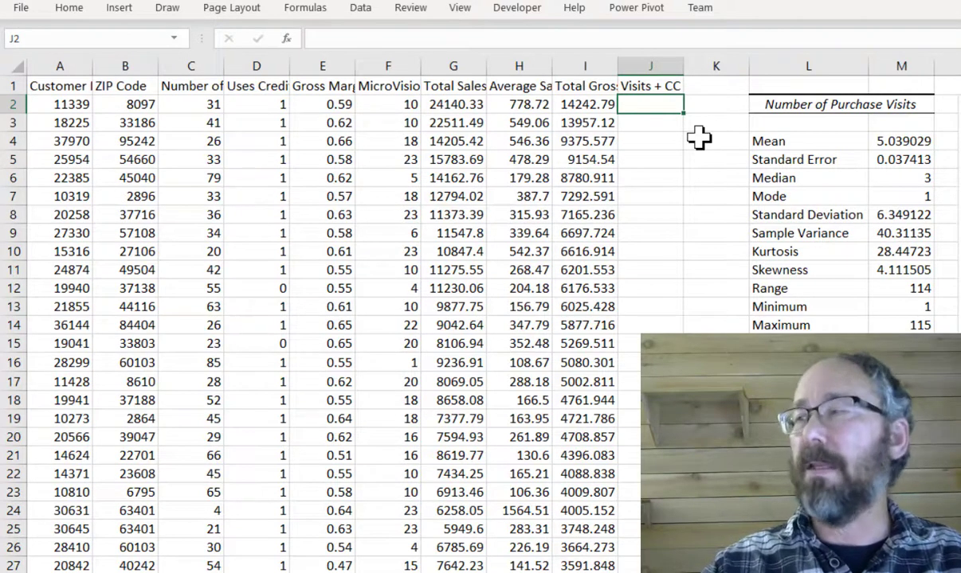
- Enter the prediction formula =52.863336+(C2*33.132442)+(D2*78.010591) in J2
text(=52)
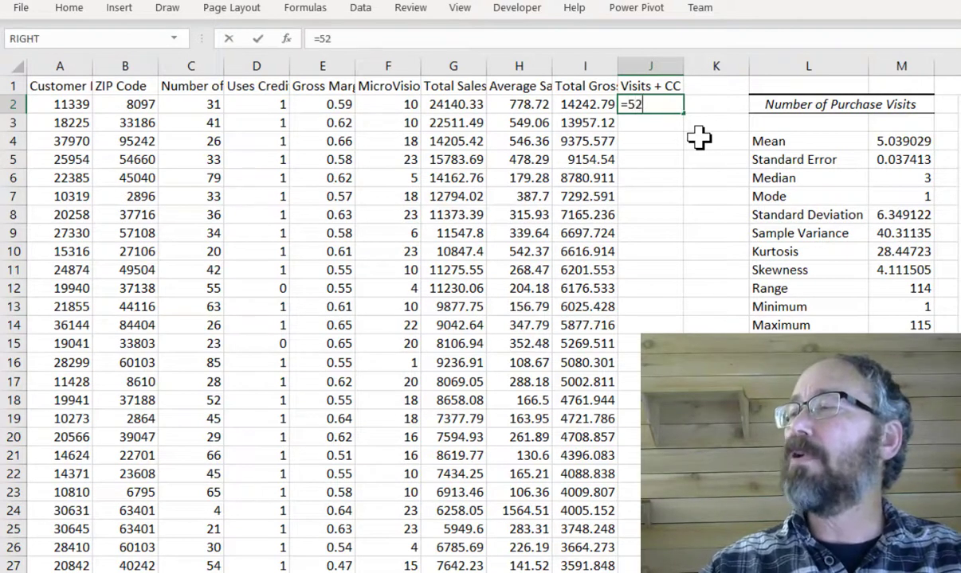
text(.)
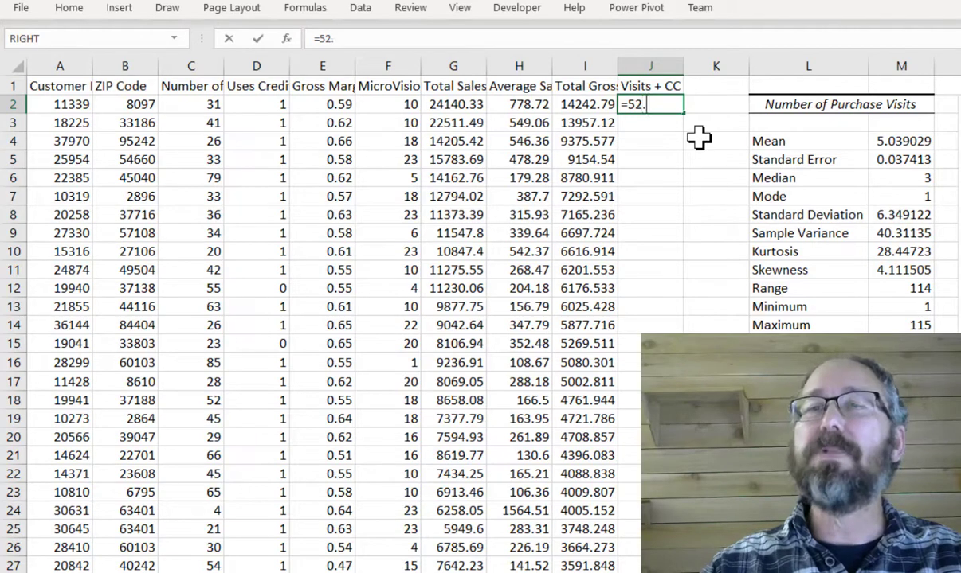
text(8633)
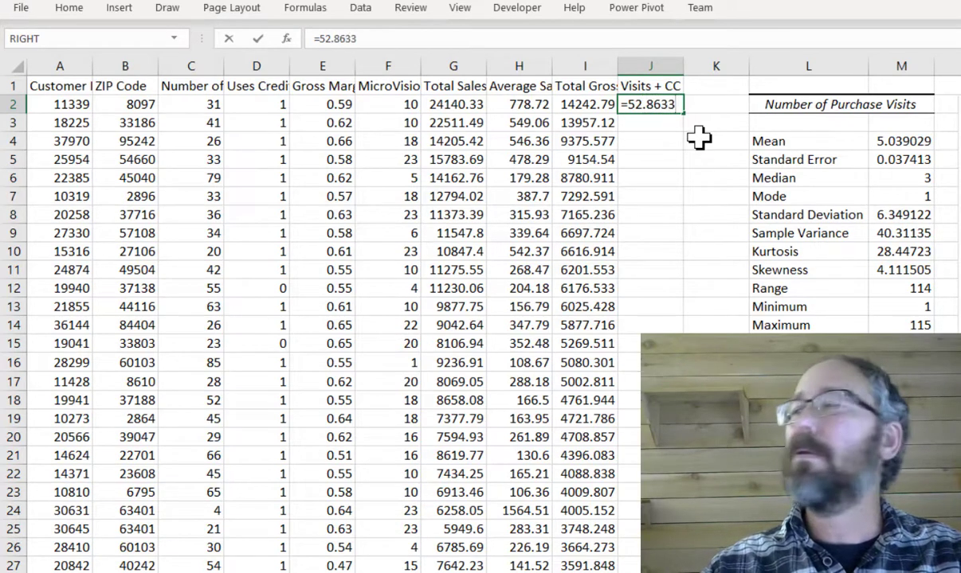
text(36+)
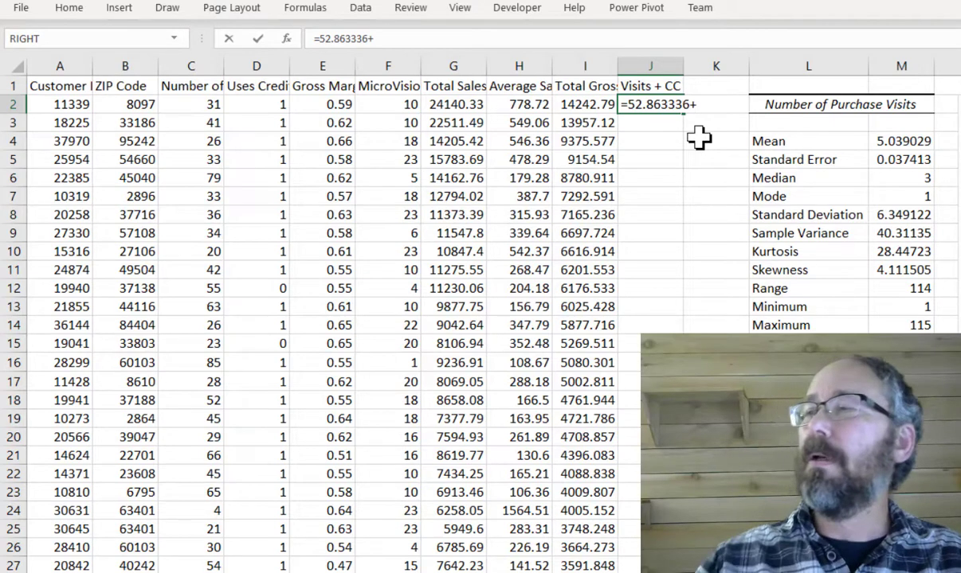
click(205, 107)
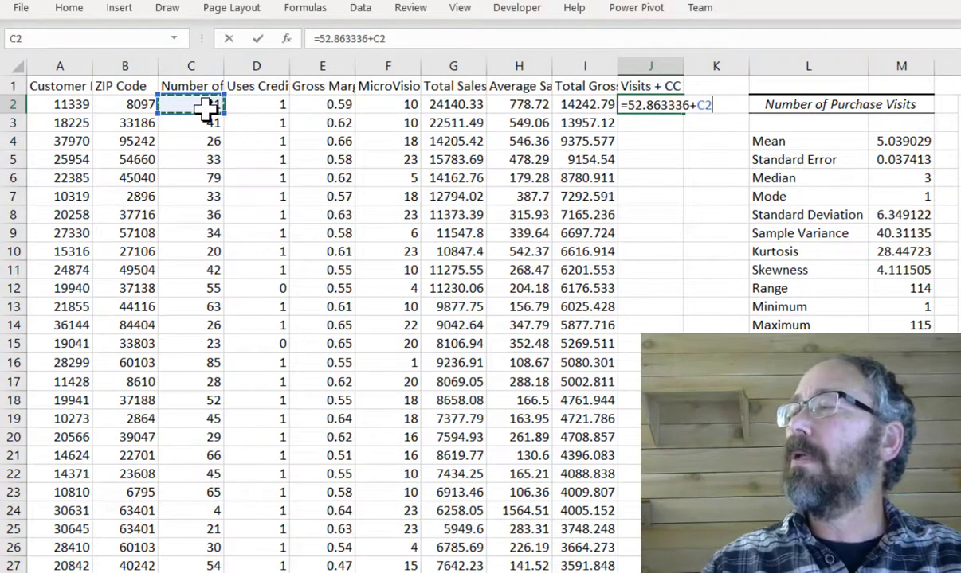
text(*)
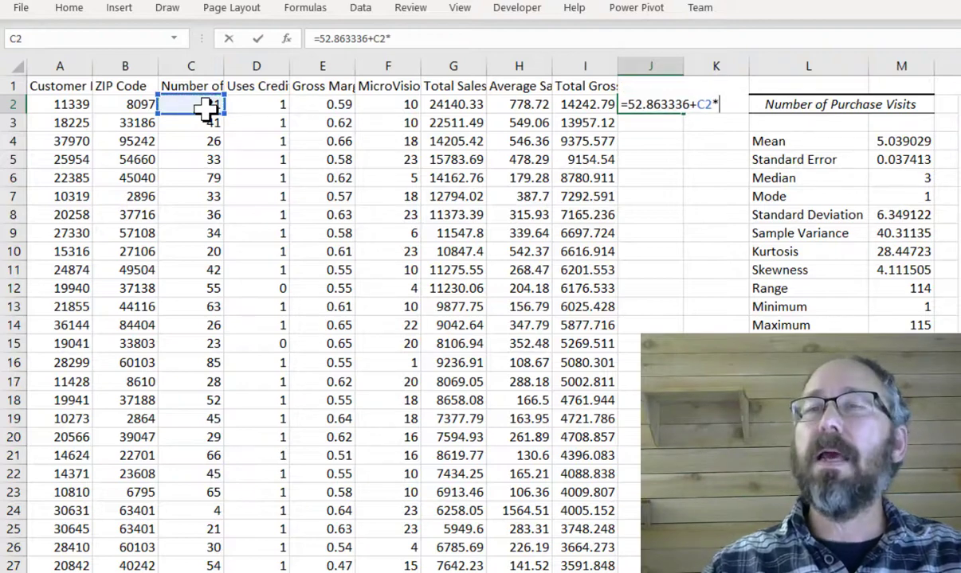
text(33.132)
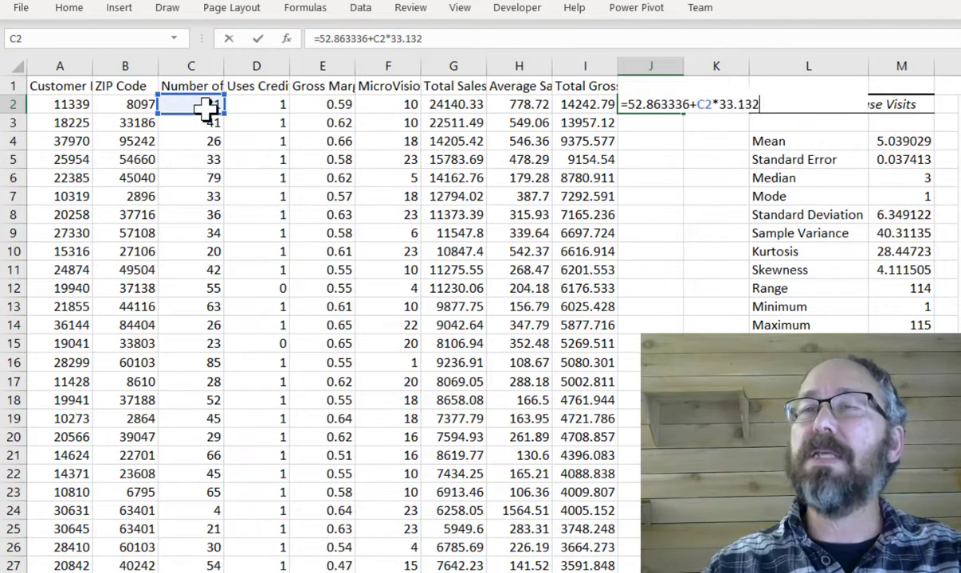
text(442))
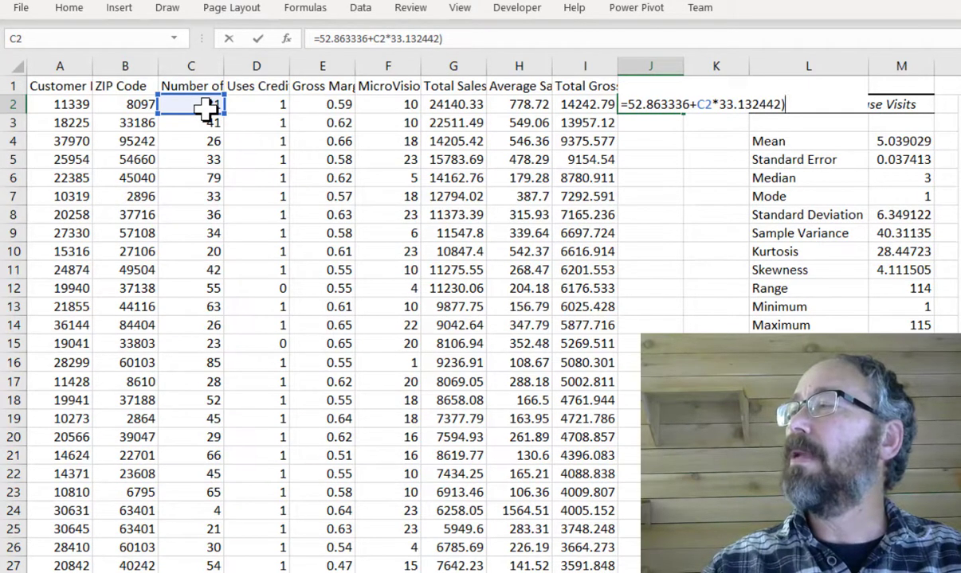
key(BackSpace)
text(+)
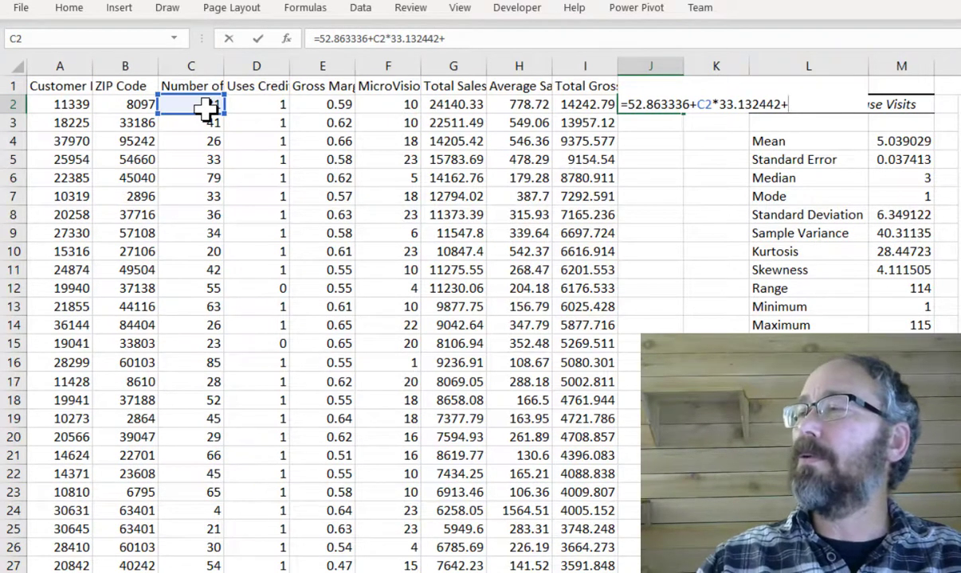
click(266, 109)
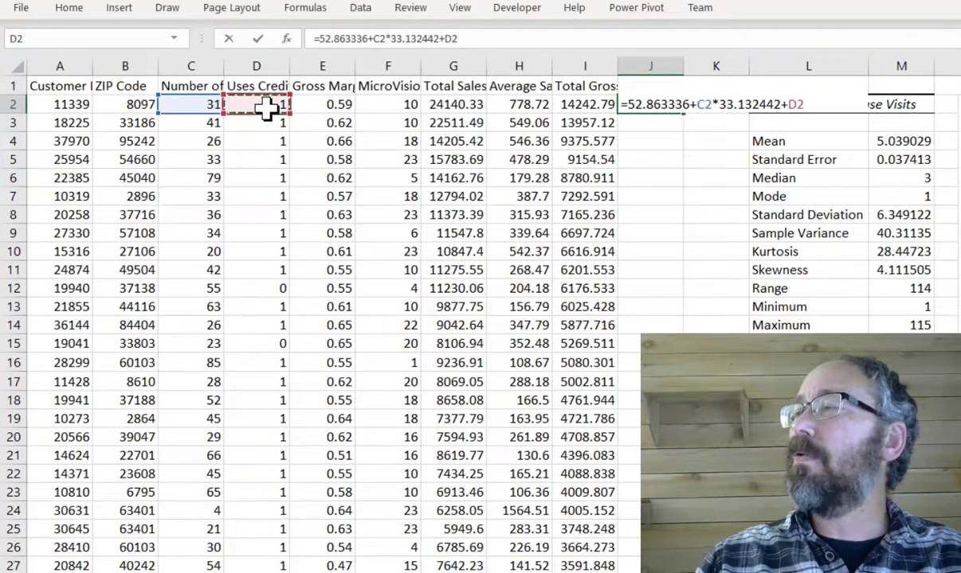
text(*)
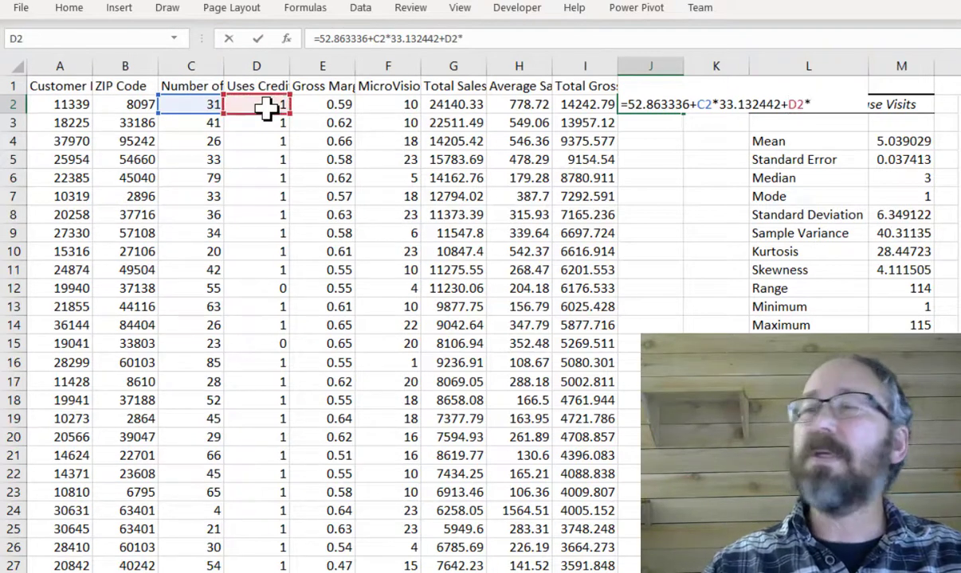
text(78)
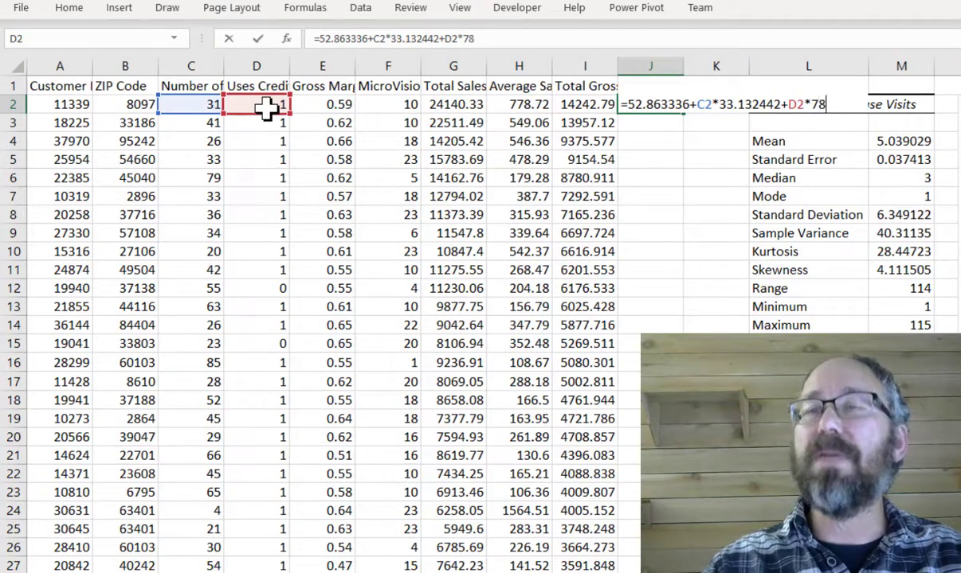
text(.010591)
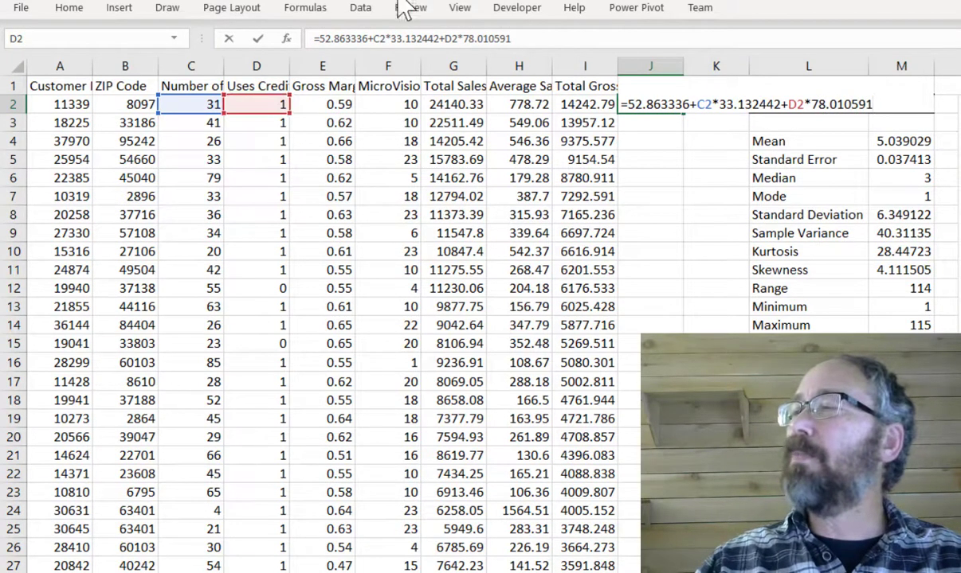
click(381, 38)
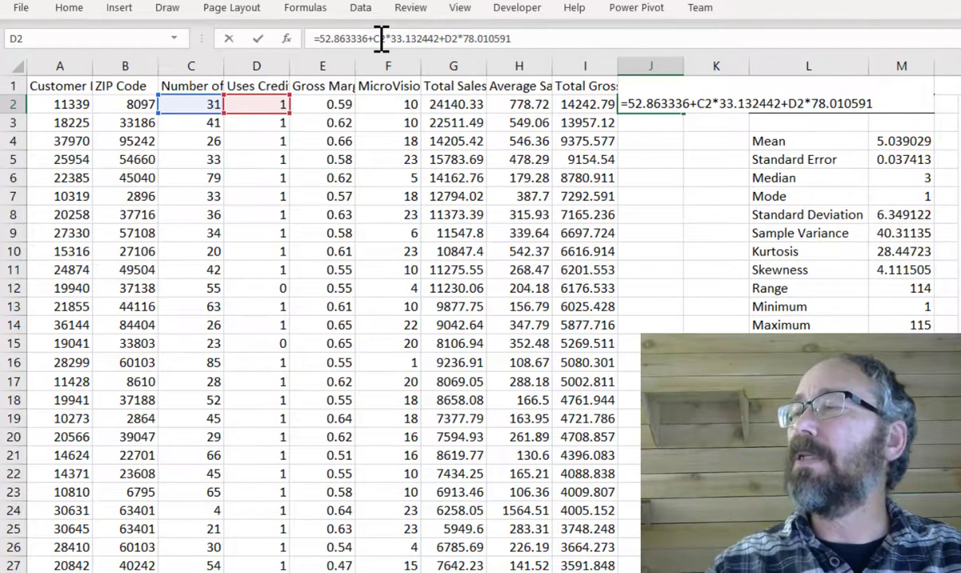
text(()
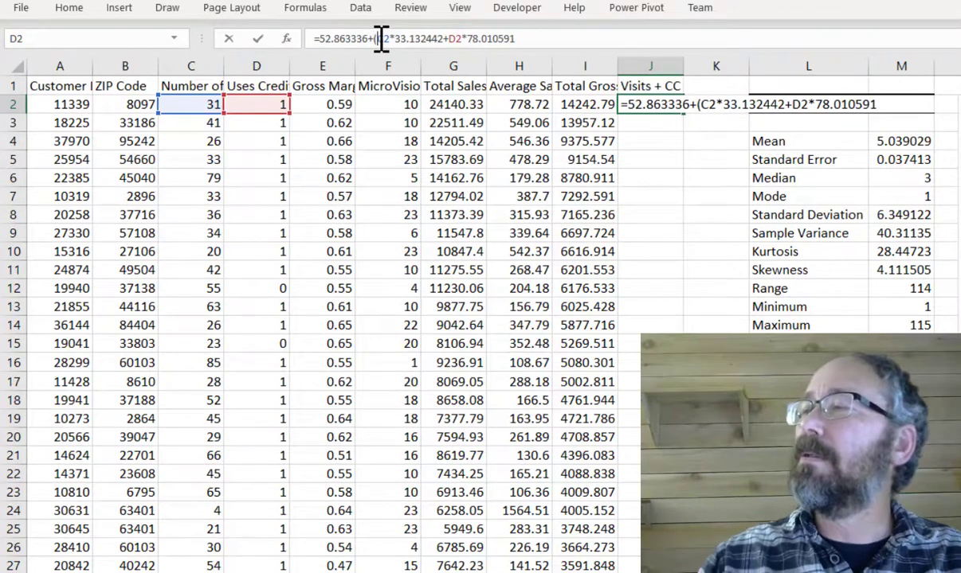
click(444, 38)
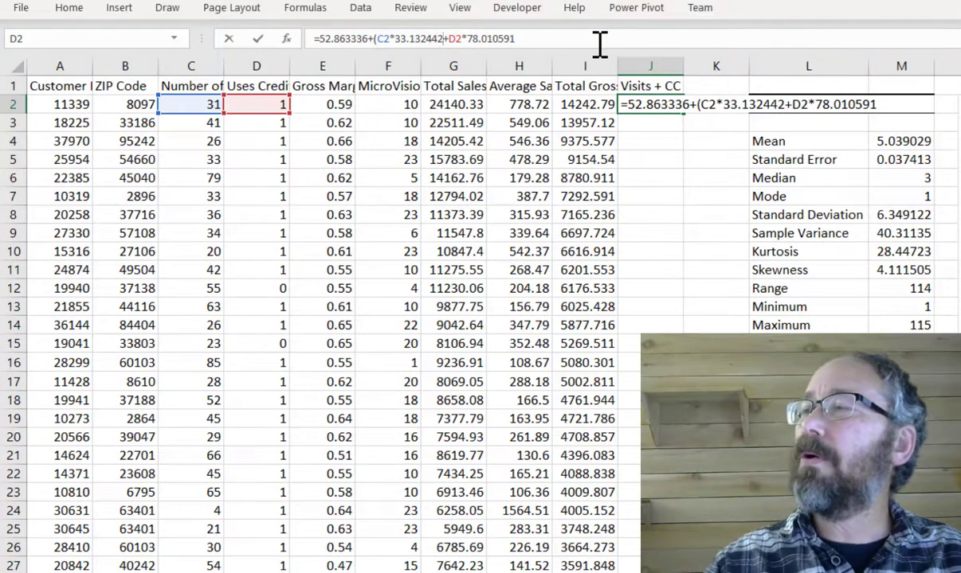
text())
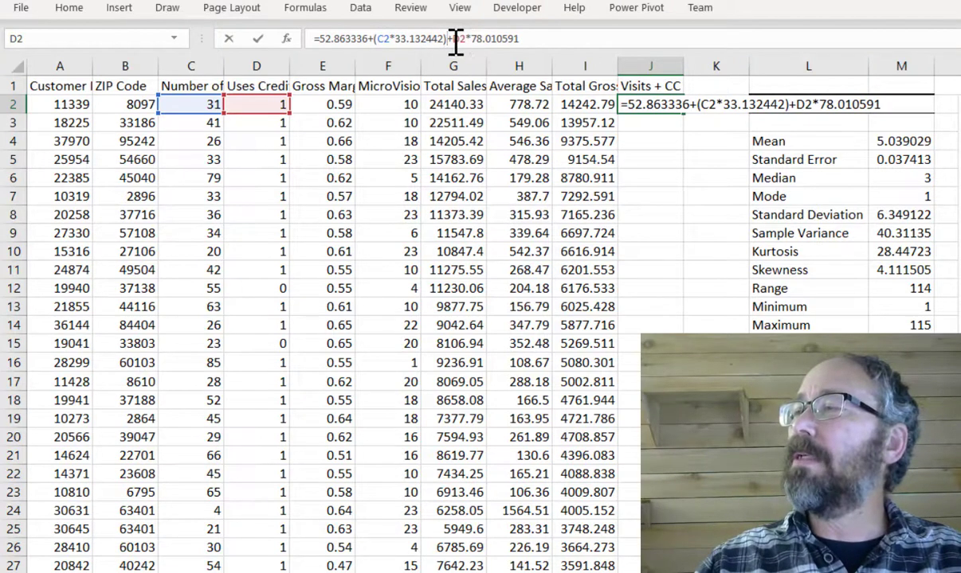
text(()
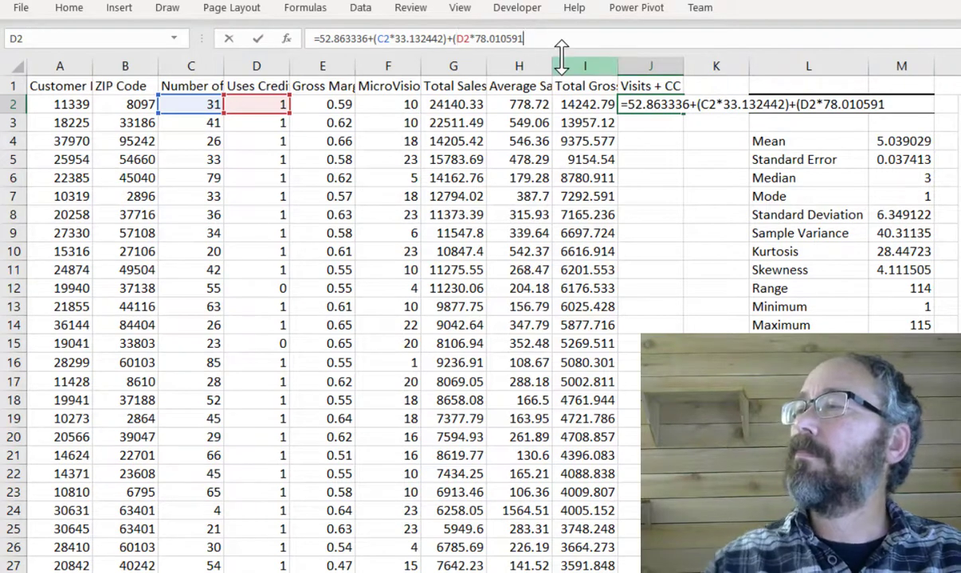
text())
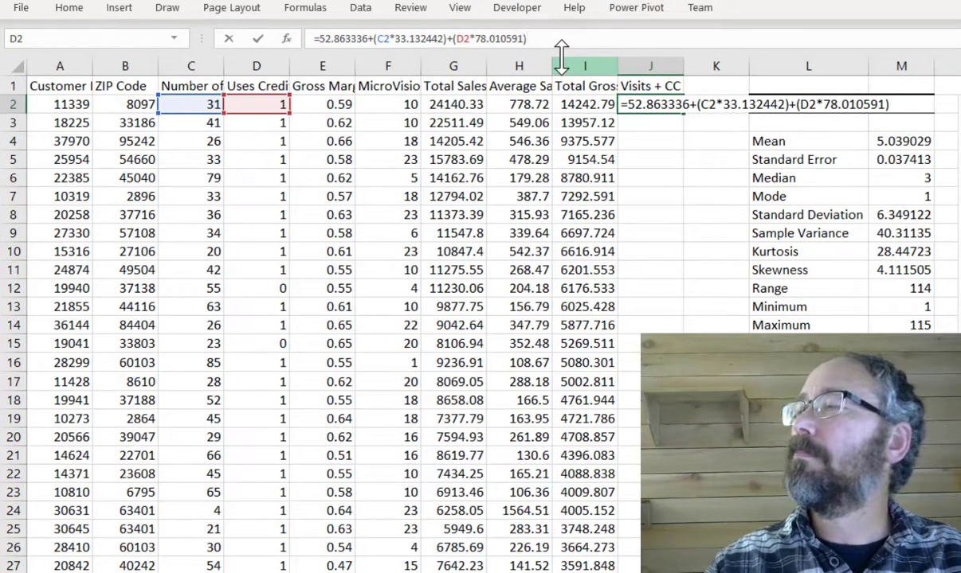
key(Return)
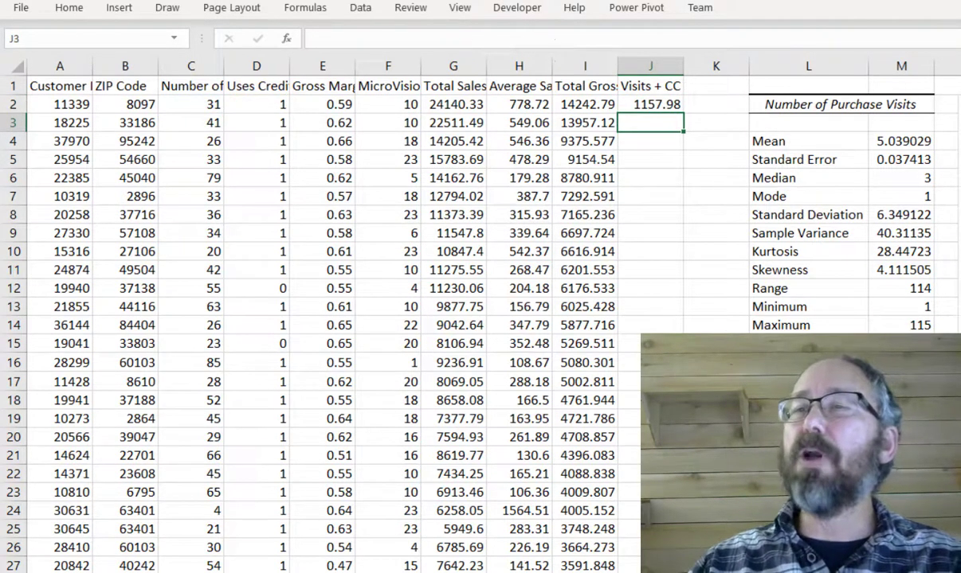
- Fill the J2 prediction formula down the whole Visits + CC column
click(647, 109)
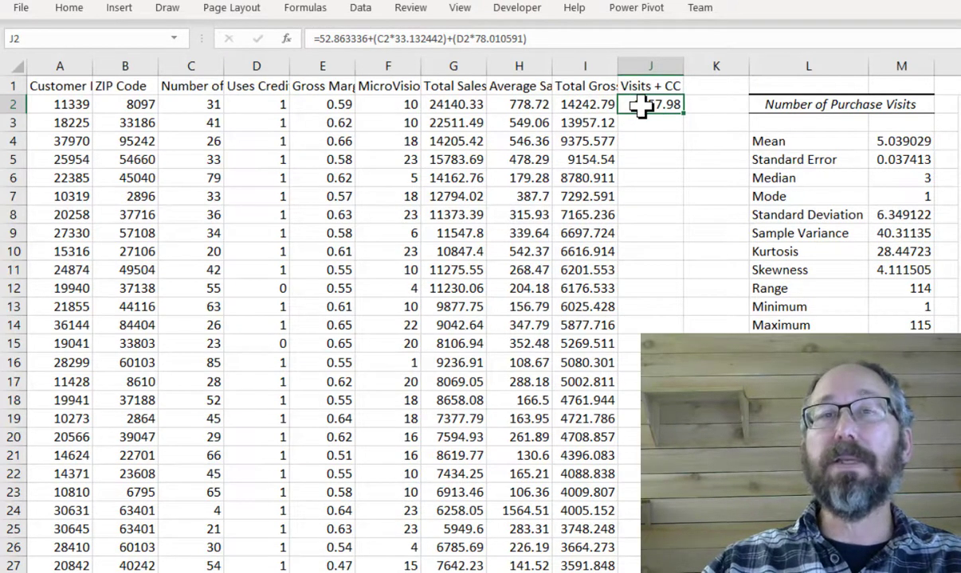
double_click(683, 114)
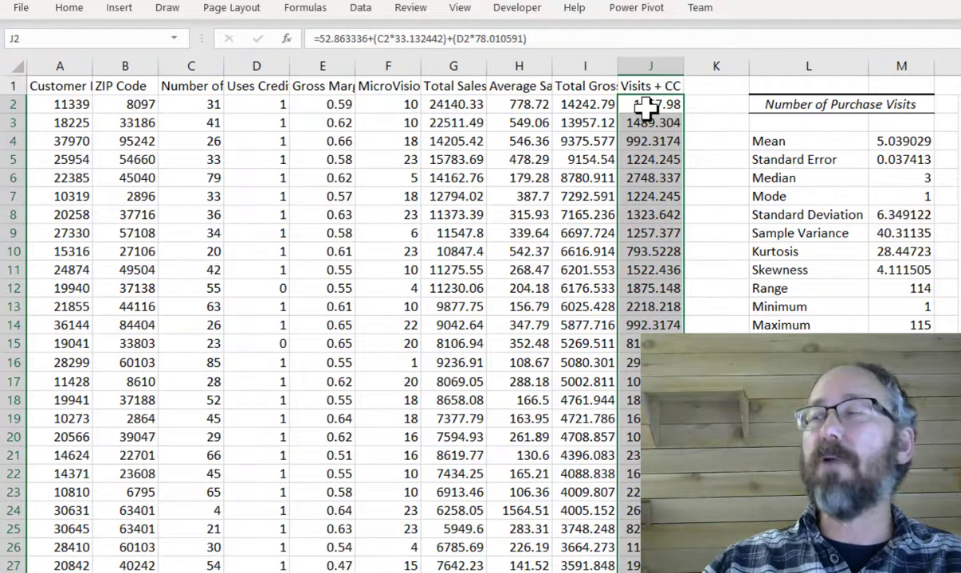
- Select the Total Gross Margin column data, insert a scatter chart and move it beside the data
click(581, 84)
key(ctrl+shift+Down)
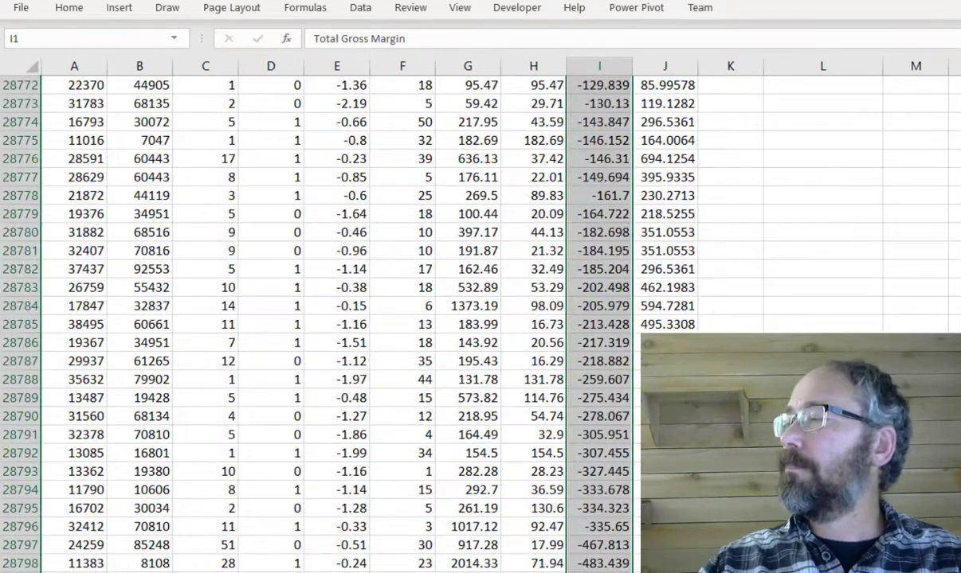
key(ctrl+BackSpace)
click(121, 9)
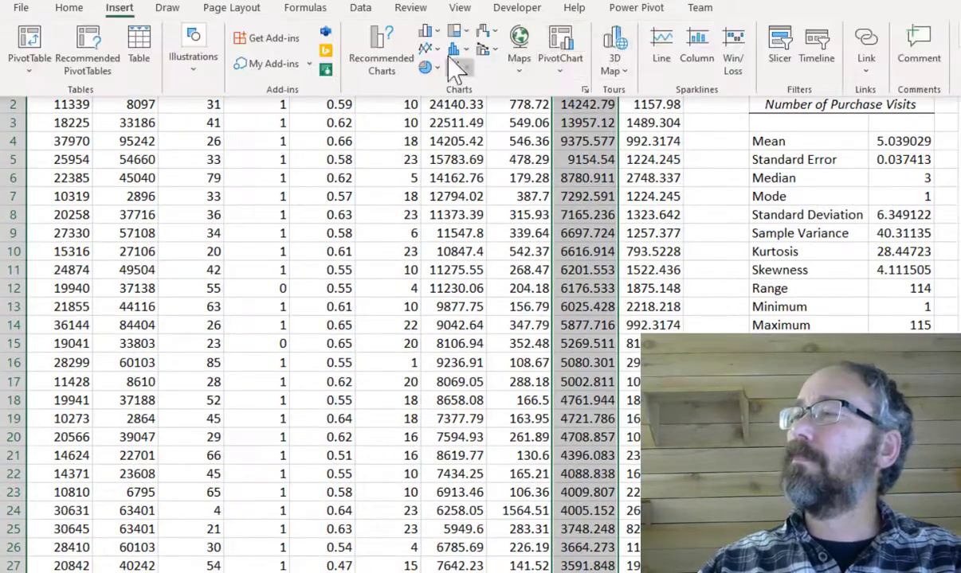
click(460, 69)
click(470, 115)
drag(601, 170, 498, 198)
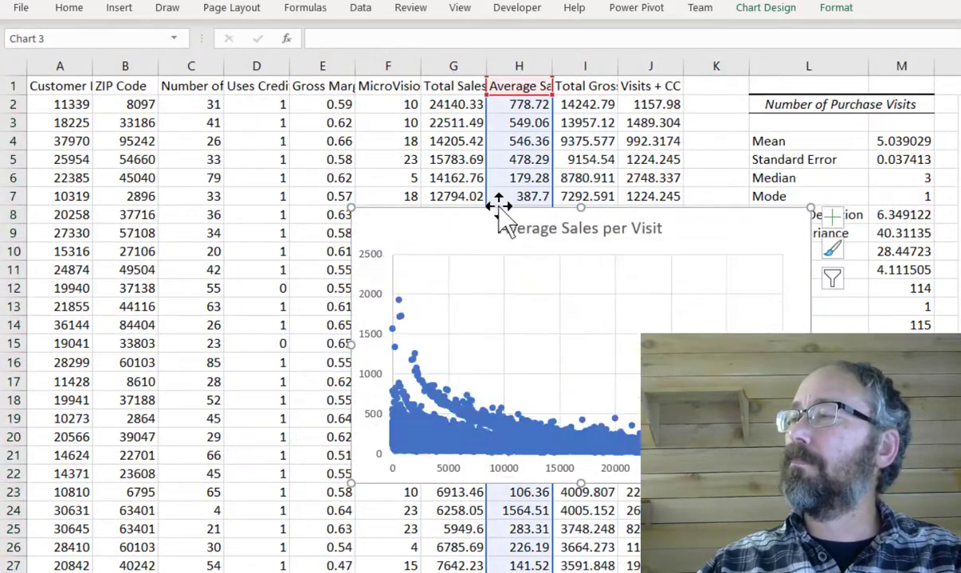
- Undo the accidental chart data change and move the Total Gross Margin chart up near the top of the data
key(ctrl+z)
drag(638, 208, 405, 126)
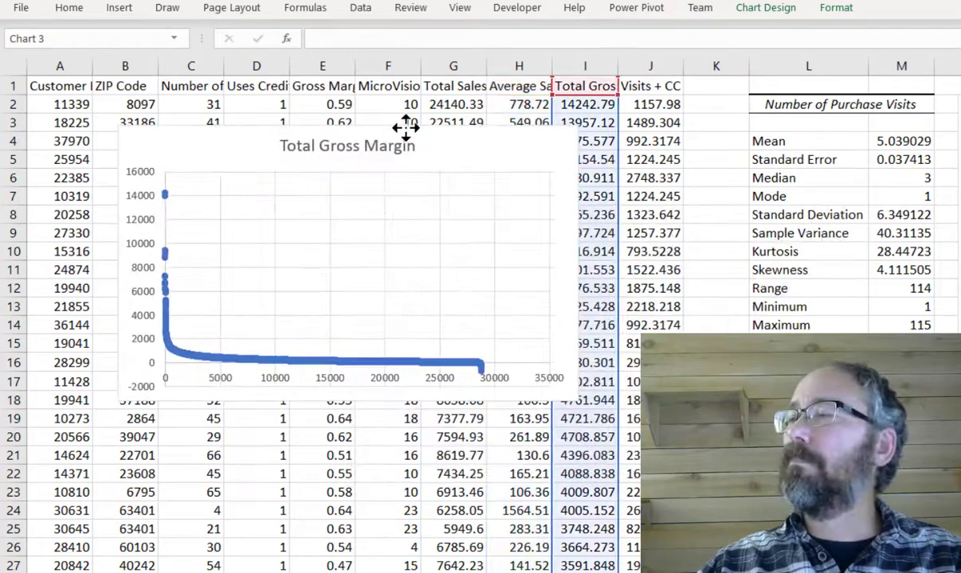
- Edit the chart series so its X values use the Visits + CC range J2:J28800
click(754, 10)
click(814, 46)
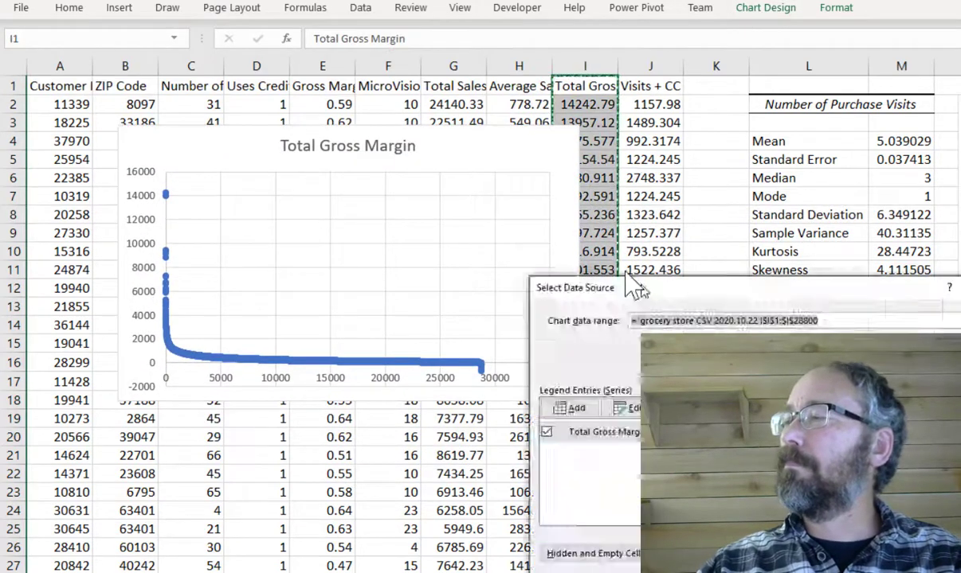
click(399, 271)
click(392, 252)
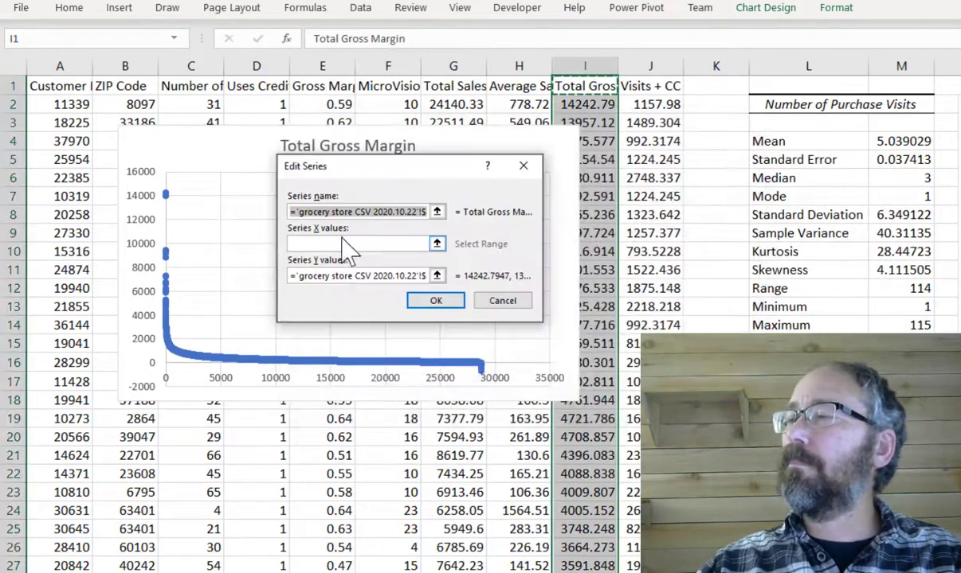
click(342, 244)
click(640, 107)
key(ctrl+shift+Down)
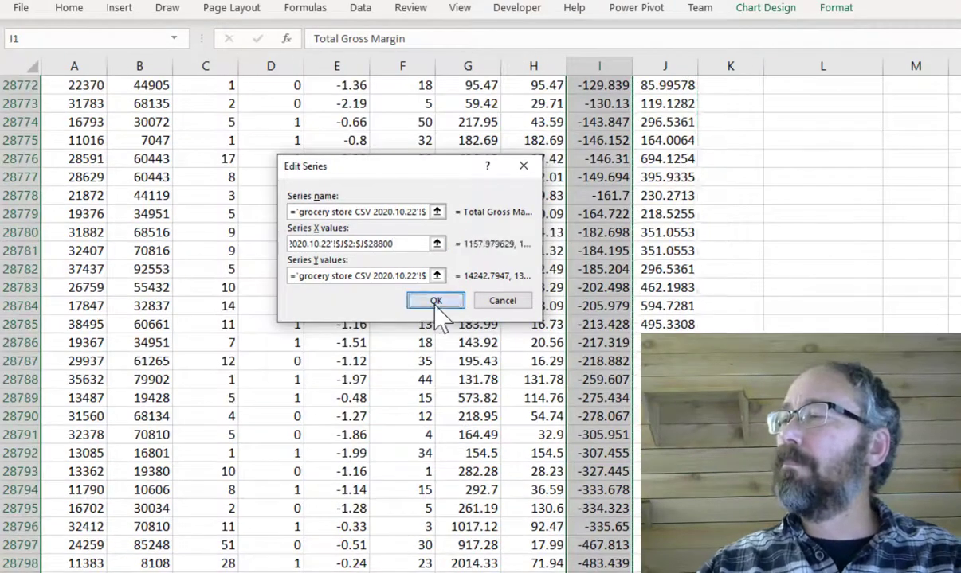
click(436, 300)
key(Return)
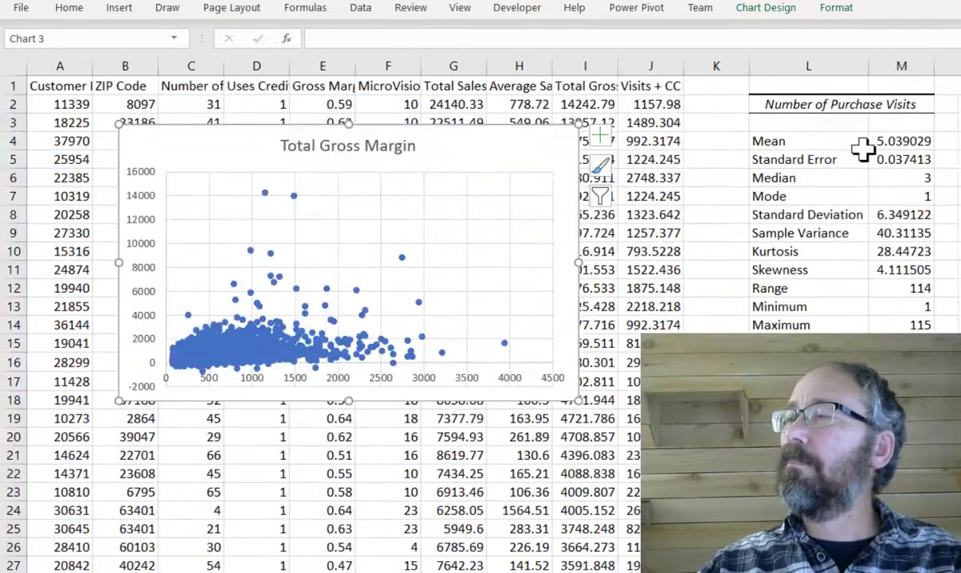
- Add a trendline showing its R-squared value and format it as a solid orange line
click(604, 139)
click(643, 273)
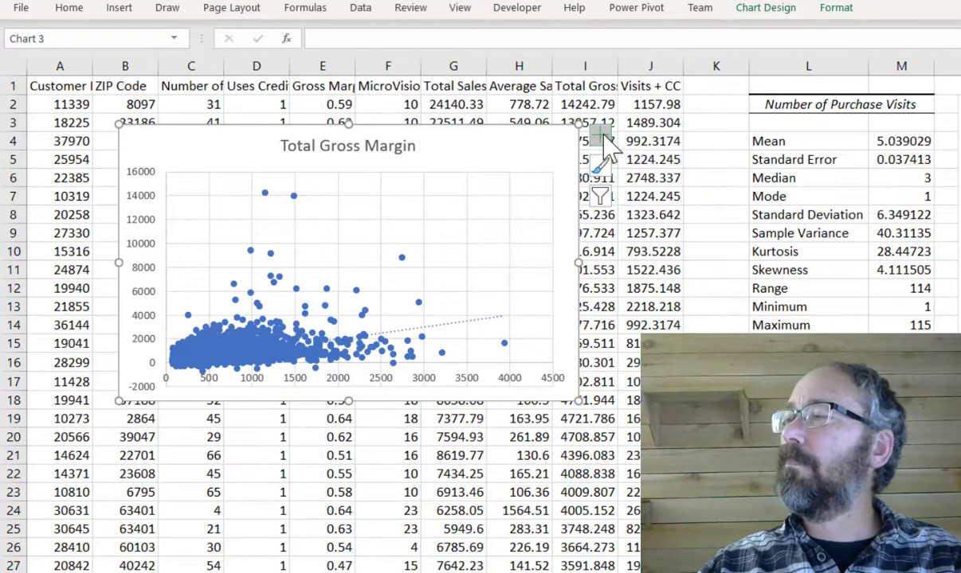
double_click(466, 319)
click(959, 516)
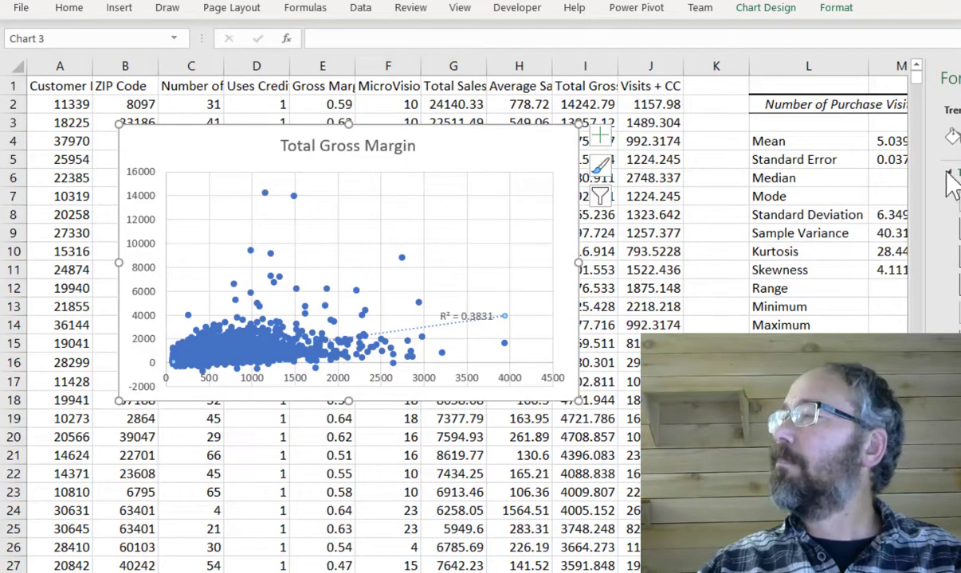
click(953, 137)
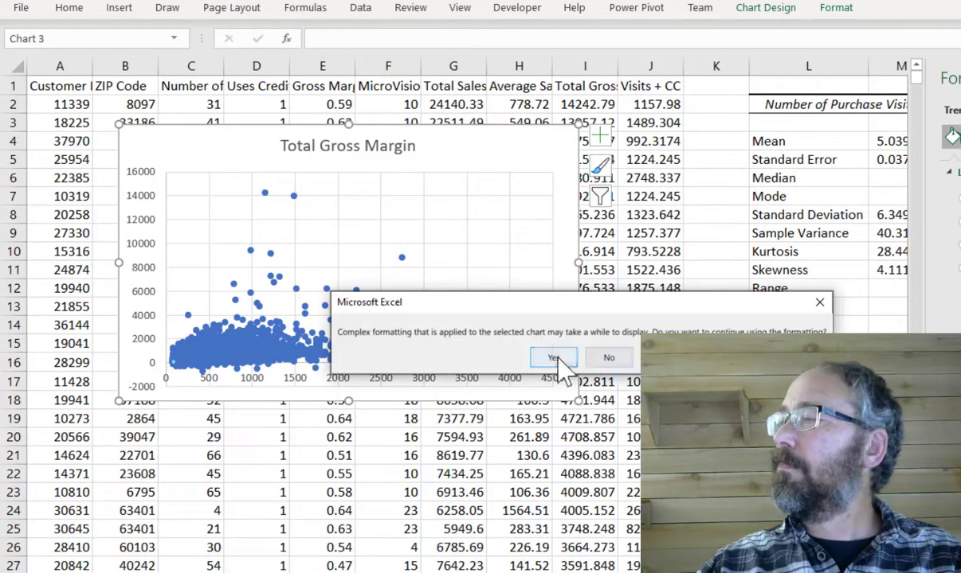
click(562, 357)
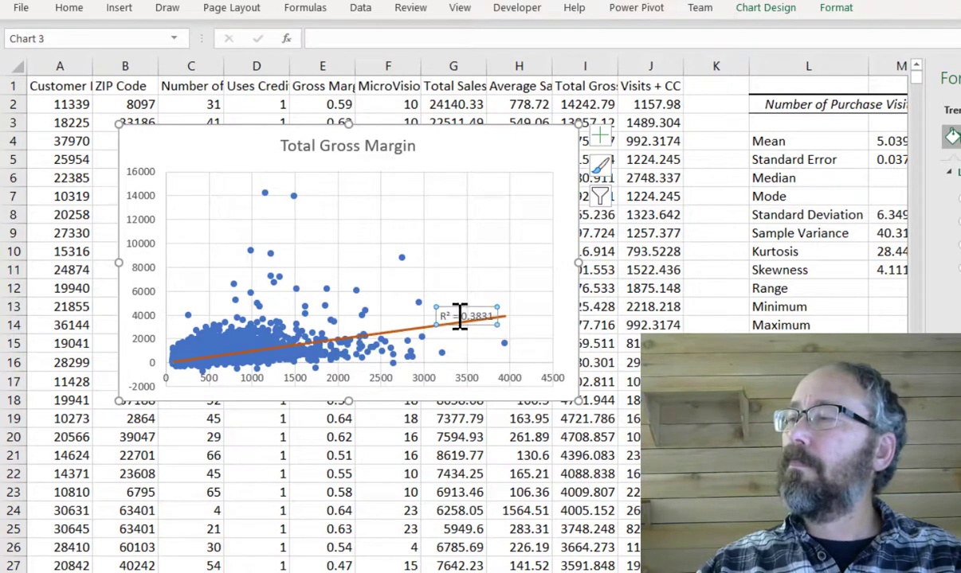
- Move the R-squared label up into the chart's open area and enlarge its font
drag(459, 315, 435, 205)
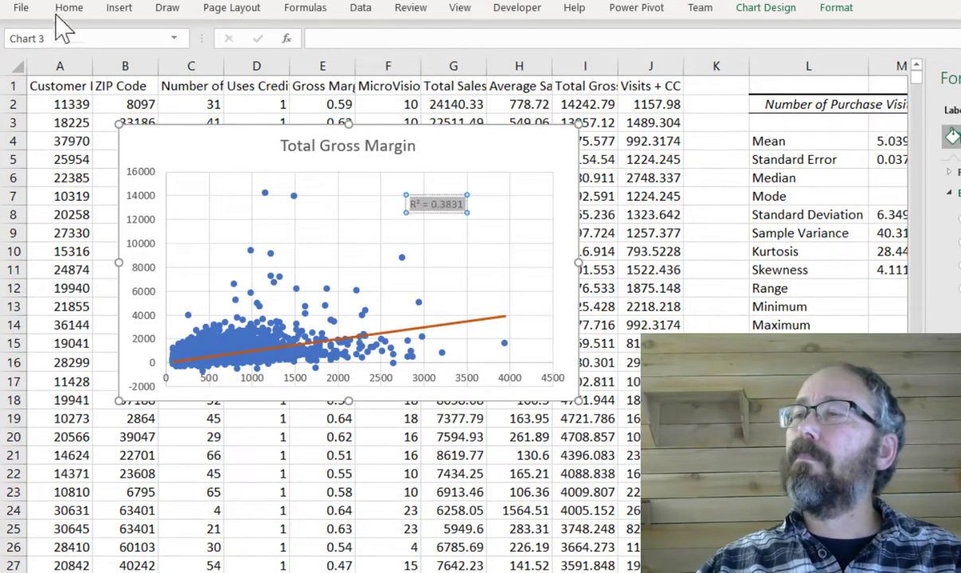
click(68, 7)
click(210, 39)
click(183, 188)
click(487, 241)
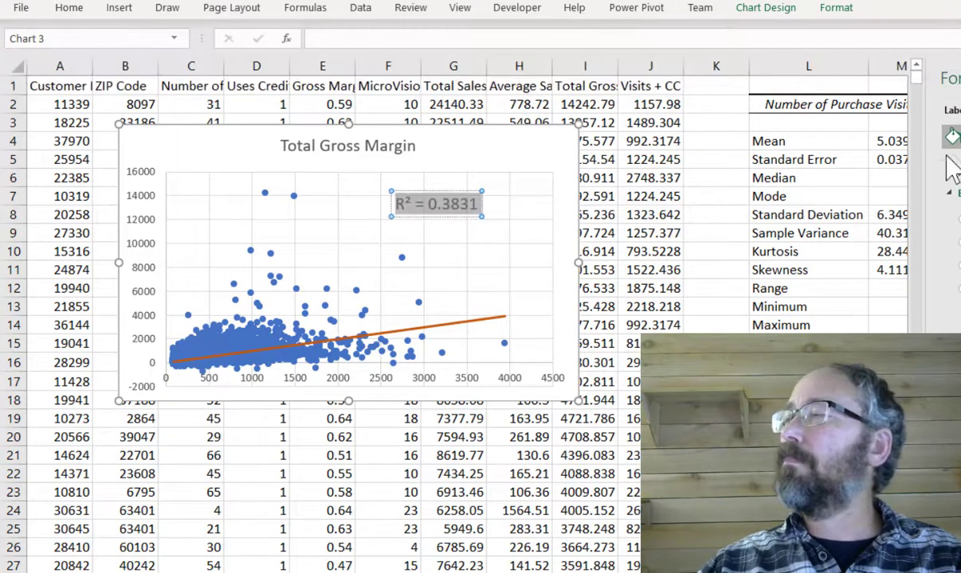
click(959, 82)
click(531, 135)
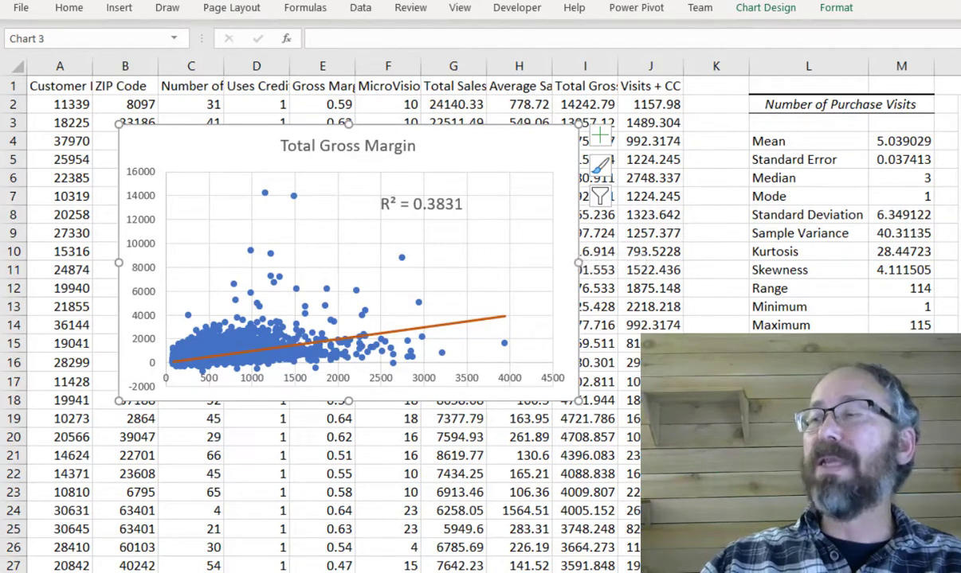
- Compare the R Square and Adjusted R Square values on the regression output sheet with the chart
key(ctrl+Page_Up)
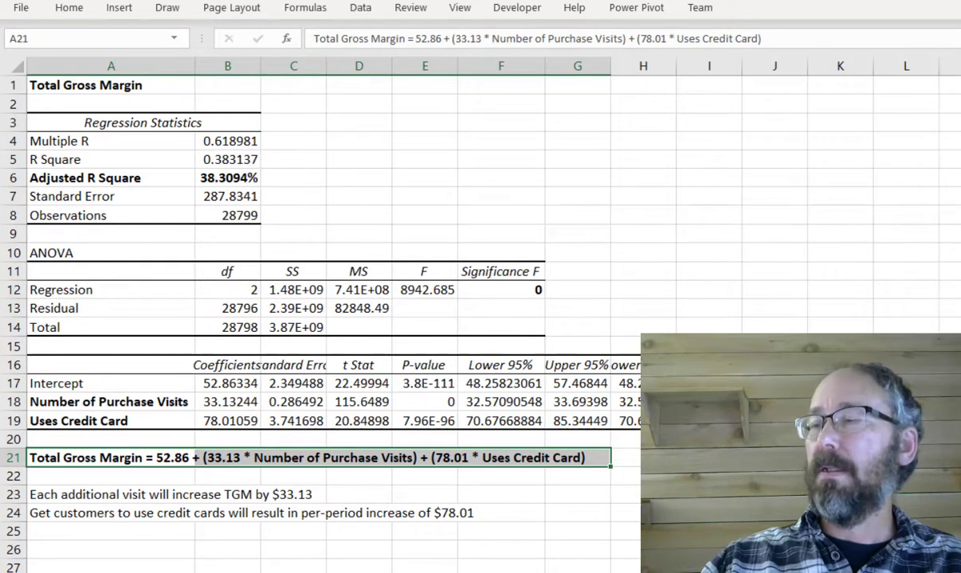
click(222, 162)
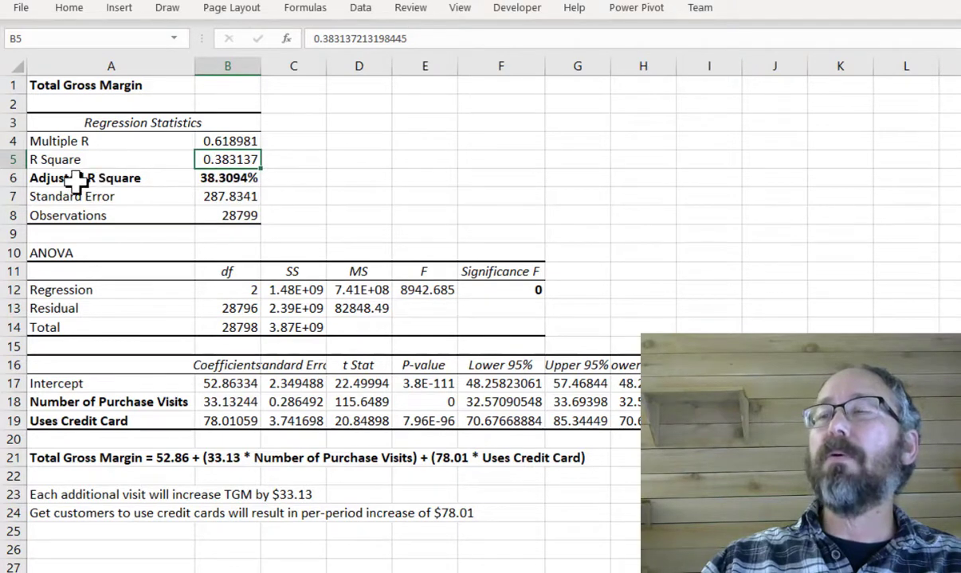
click(222, 180)
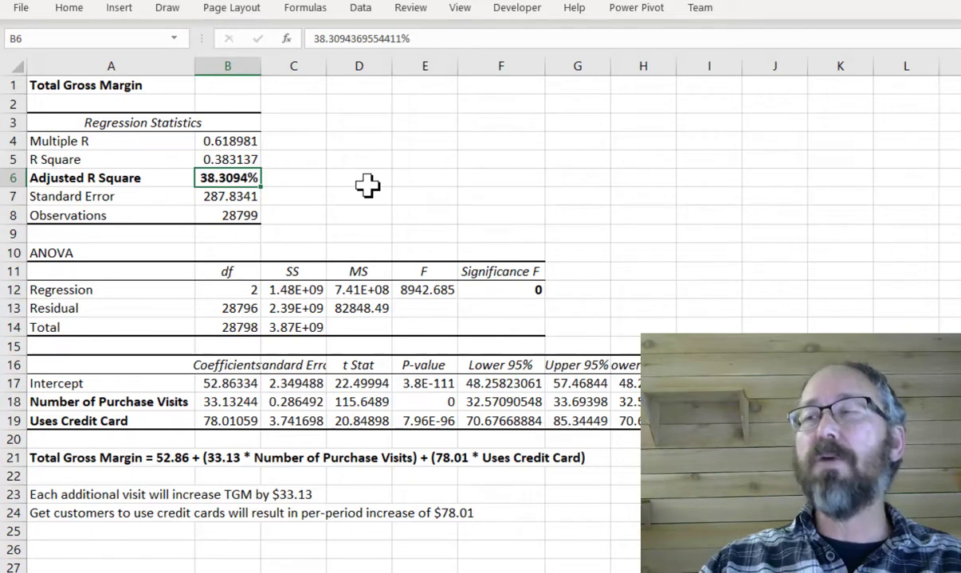
click(70, 160)
drag(70, 160, 227, 161)
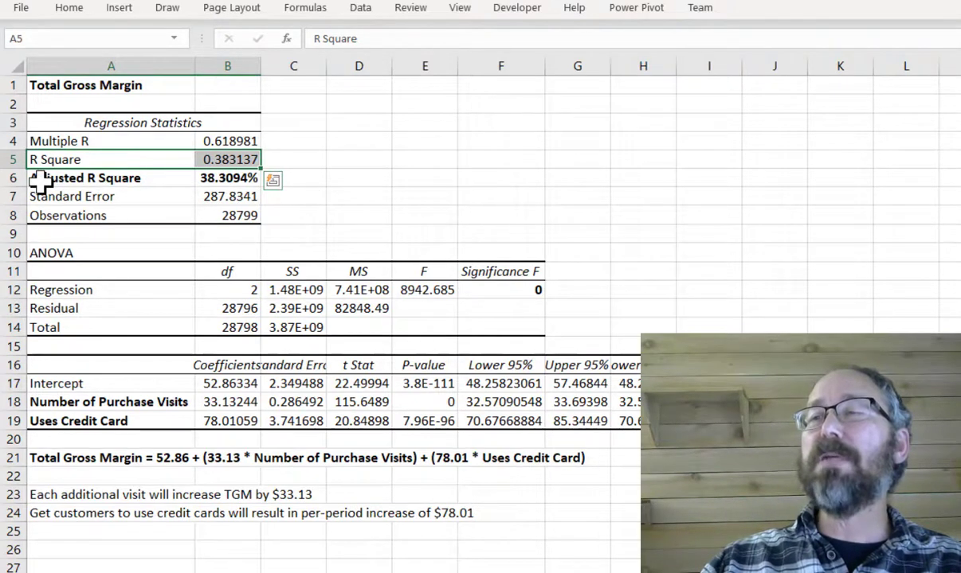
drag(38, 180, 197, 180)
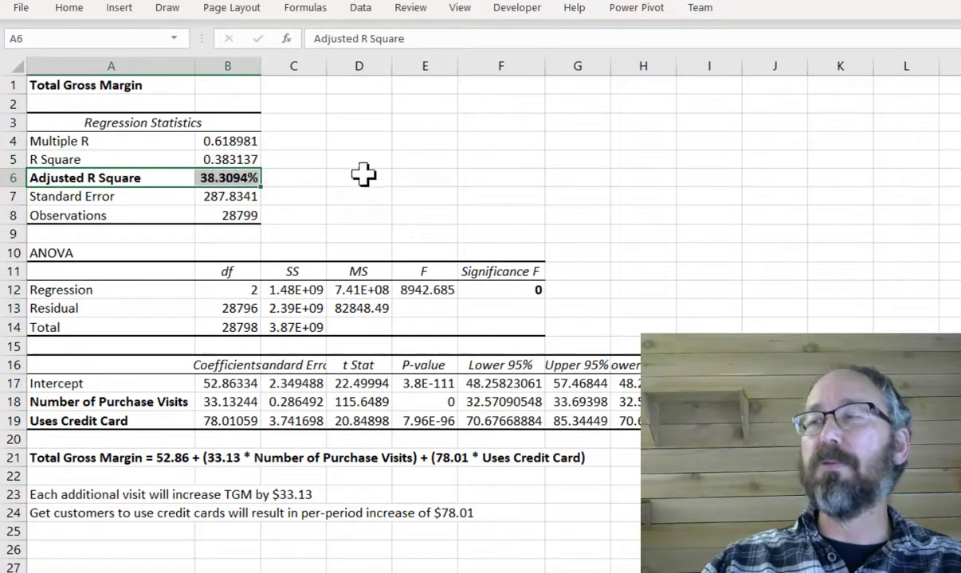
click(403, 156)
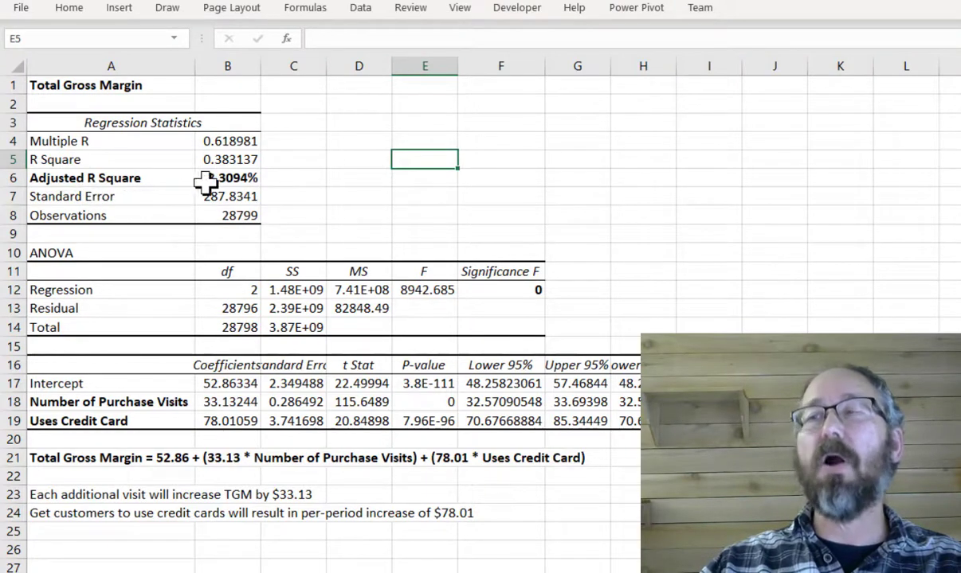
click(438, 571)
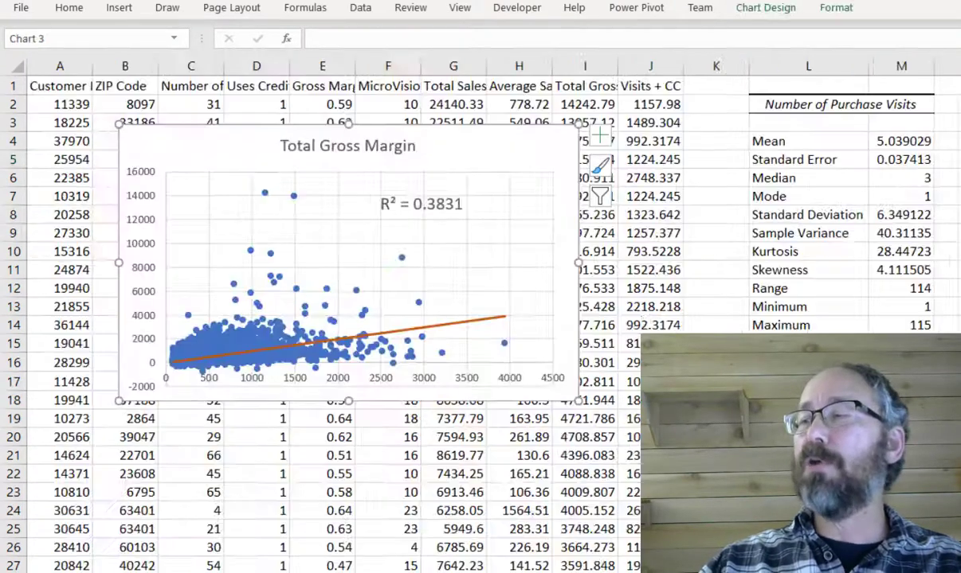